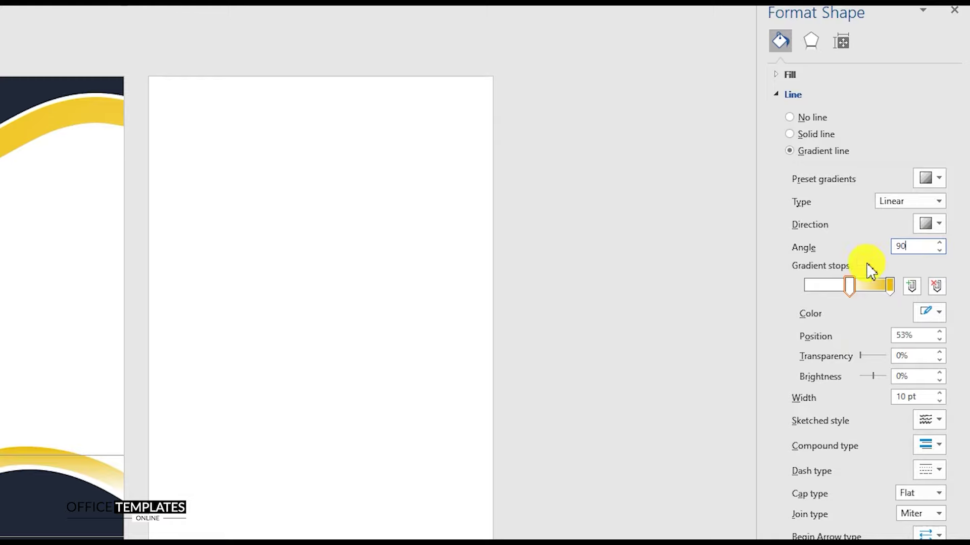
- Set the bottom wave's yellow end gradient stop to 50% transparency
{"action": "left_click", "coordinate": [891, 290]}
{"action": "left_click_drag", "start_coordinate": [913, 356], "coordinate": [850, 356]}
{"action": "type", "text": "50"}
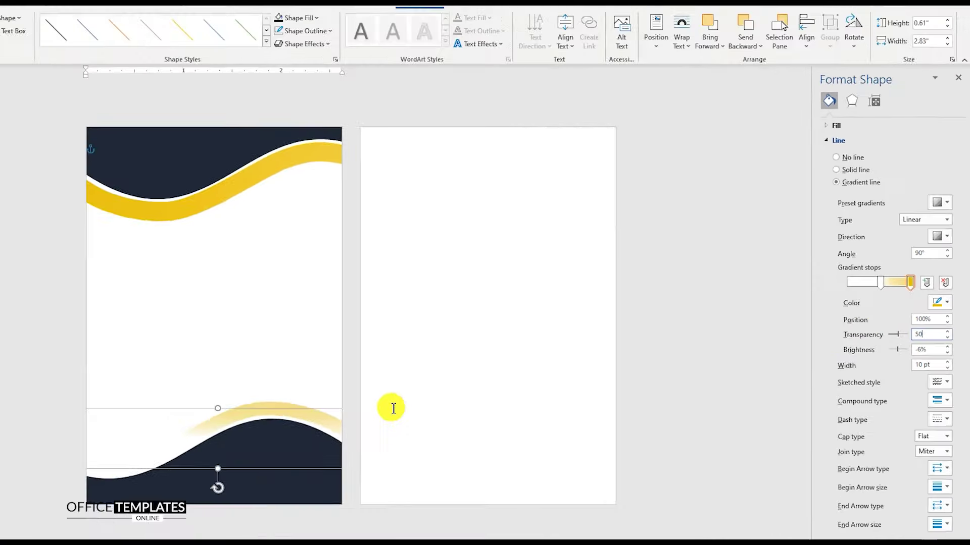
{"action": "left_click", "coordinate": [186, 452]}
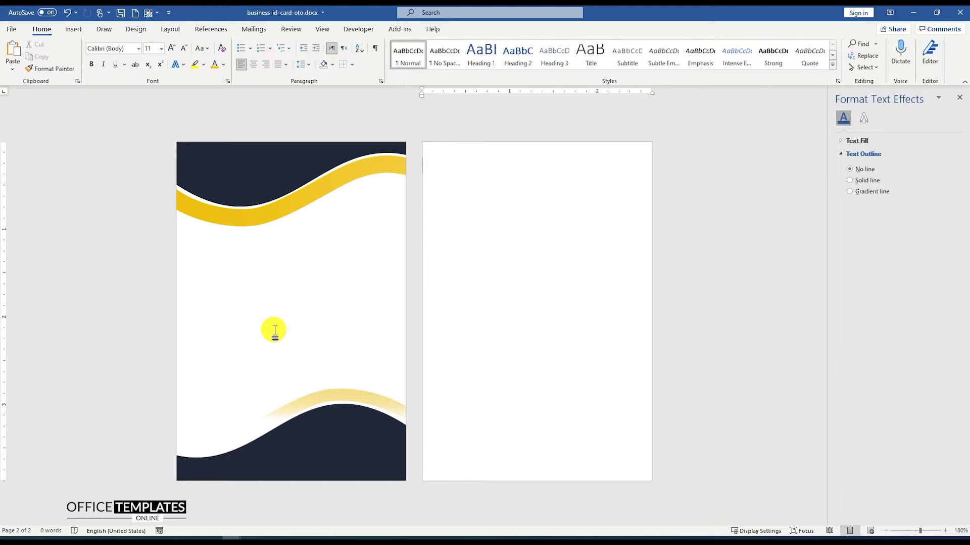
- Draw a rectangle at the card's top-left and size it to 1" by 1"
{"action": "left_click", "coordinate": [76, 29]}
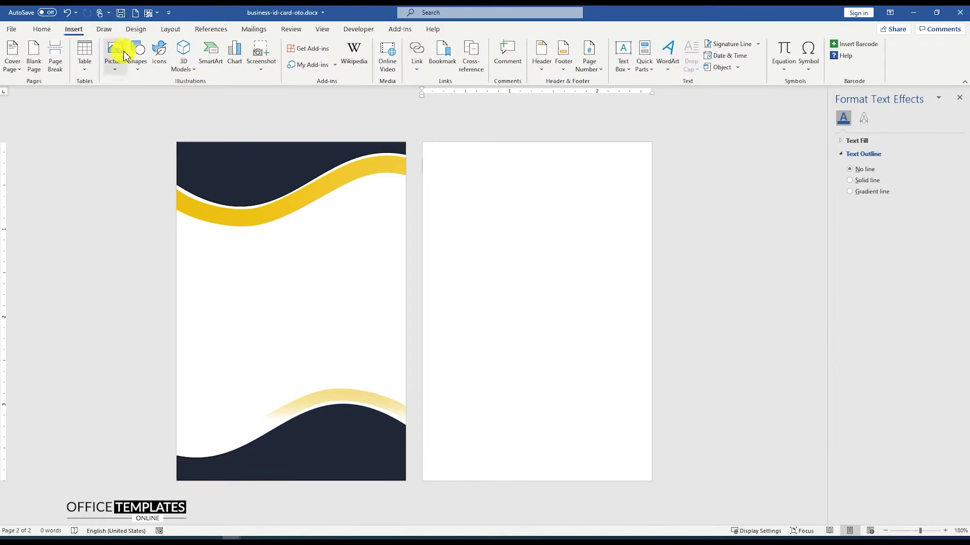
{"action": "left_click", "coordinate": [136, 53]}
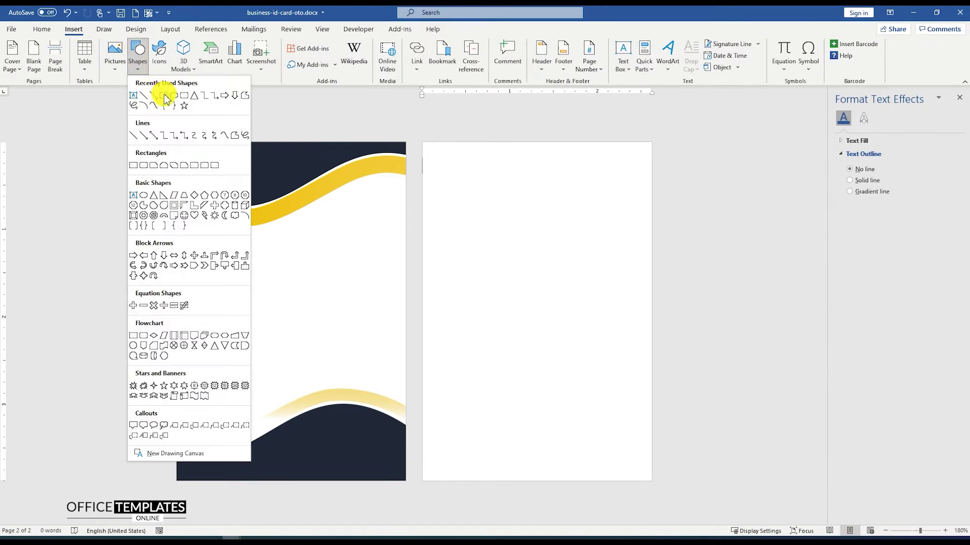
{"action": "left_click", "coordinate": [166, 99]}
{"action": "left_click_drag", "start_coordinate": [199, 165], "coordinate": [268, 249]}
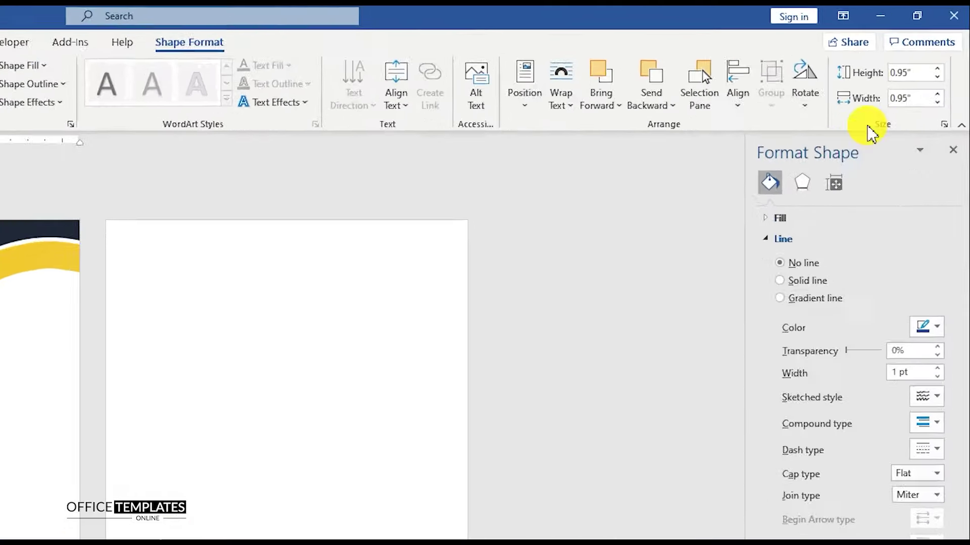
{"action": "left_click", "coordinate": [937, 44]}
{"action": "left_click", "coordinate": [901, 97]}
{"action": "type", "text": "1"}
{"action": "key", "text": "Tab"}
{"action": "type", "text": "1"}
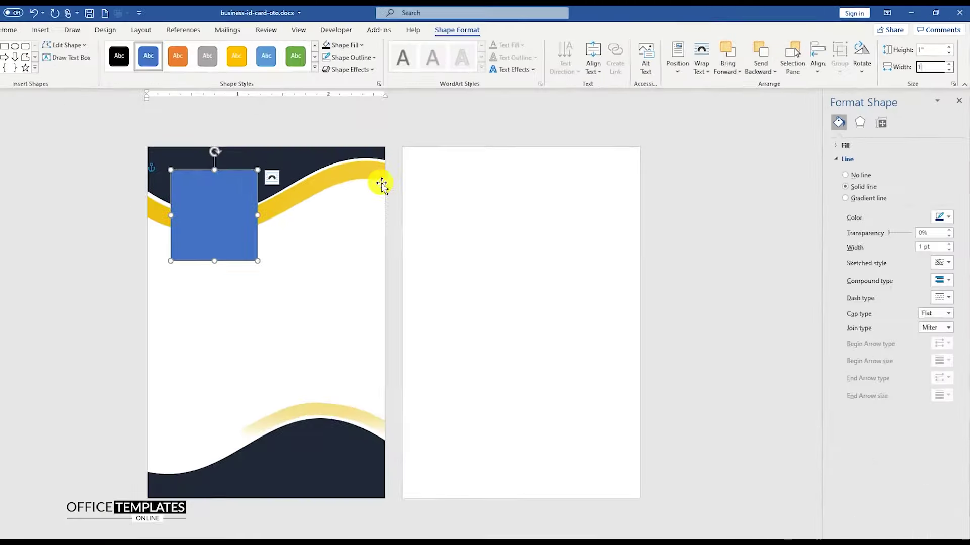
- Give the square a 3 pt white outline and a light grey fill
{"action": "left_click", "coordinate": [224, 199]}
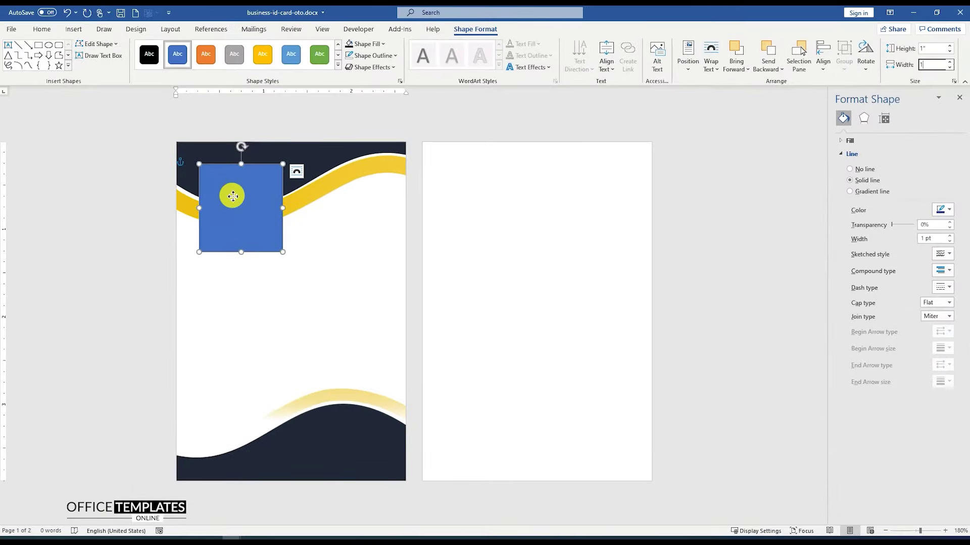
{"action": "right_click", "coordinate": [233, 197]}
{"action": "left_click", "coordinate": [288, 169]}
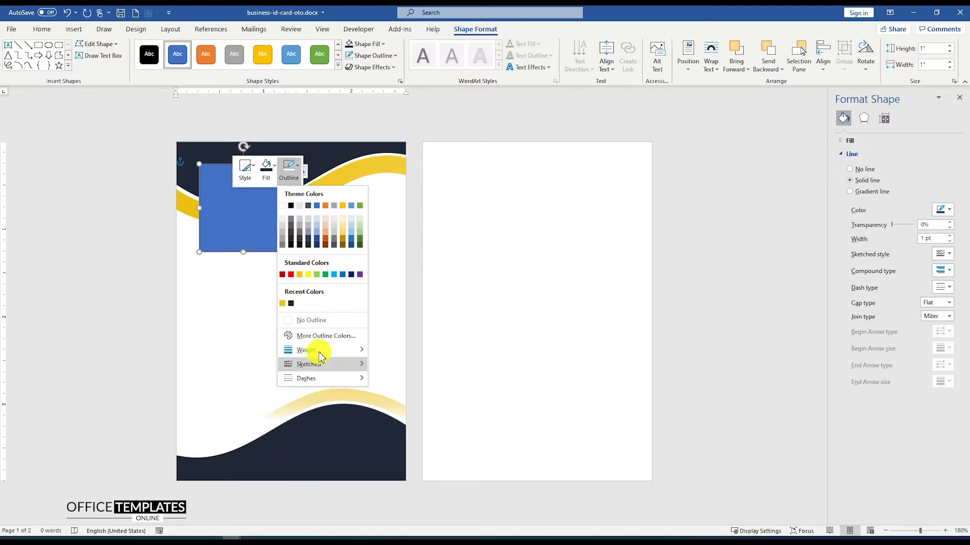
{"action": "mouse_move", "coordinate": [373, 351]}
{"action": "left_click", "coordinate": [399, 428]}
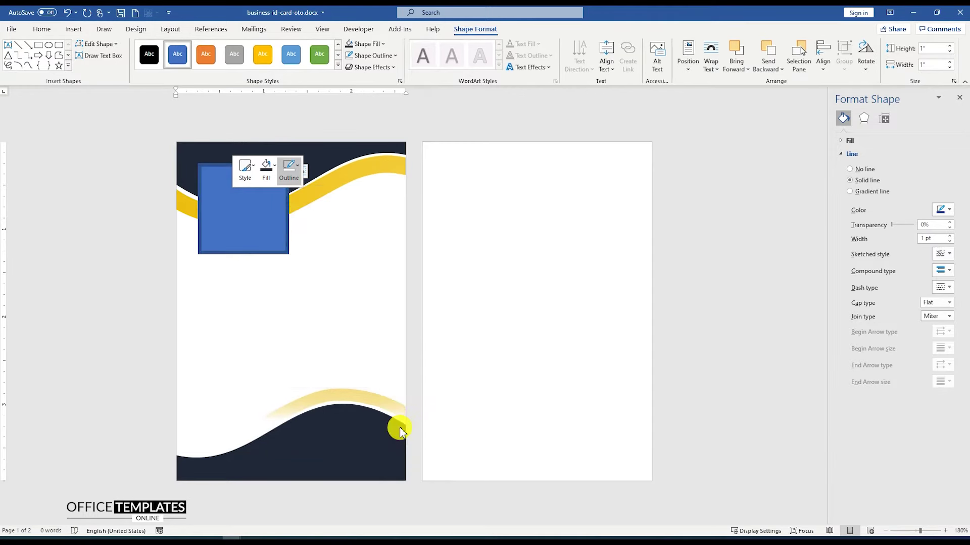
{"action": "left_click", "coordinate": [287, 171]}
{"action": "left_click", "coordinate": [282, 205]}
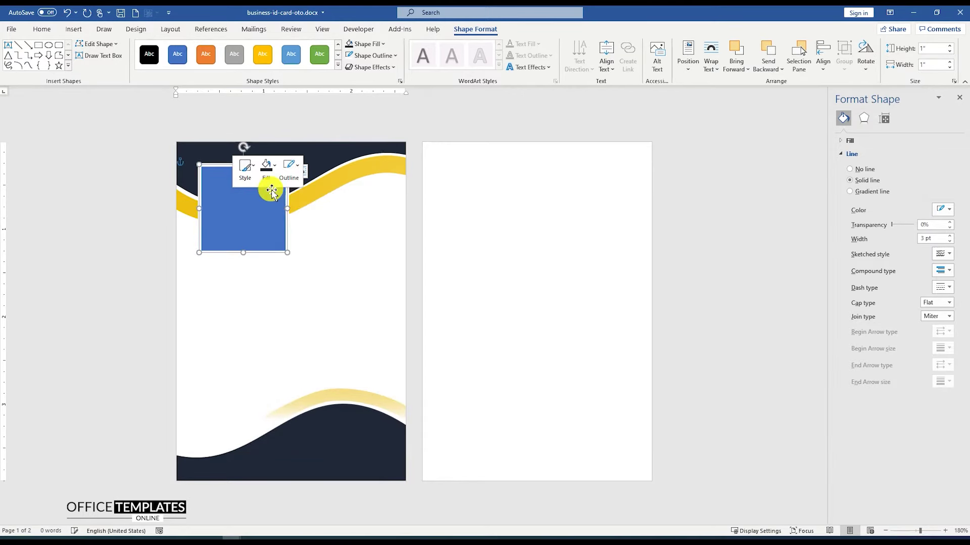
{"action": "left_click", "coordinate": [266, 170]}
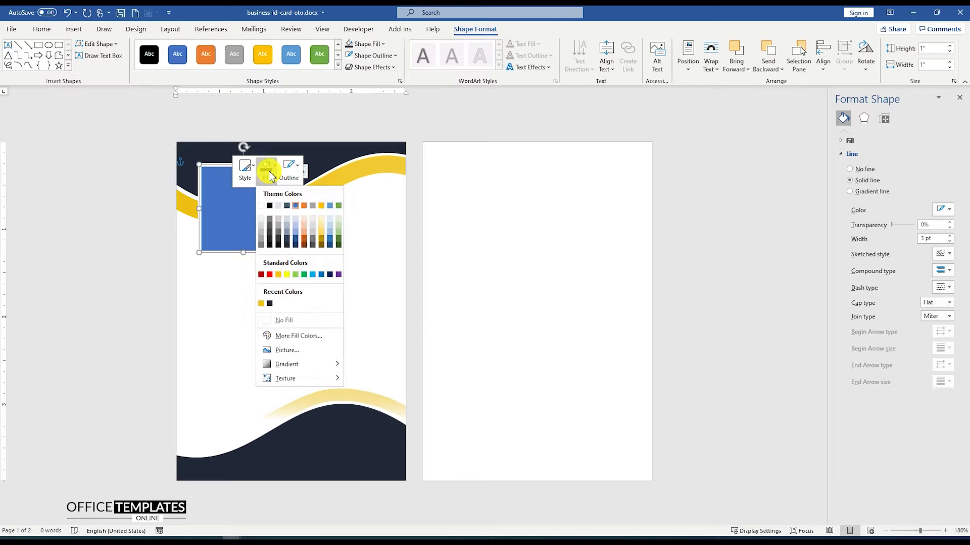
{"action": "left_click", "coordinate": [261, 229]}
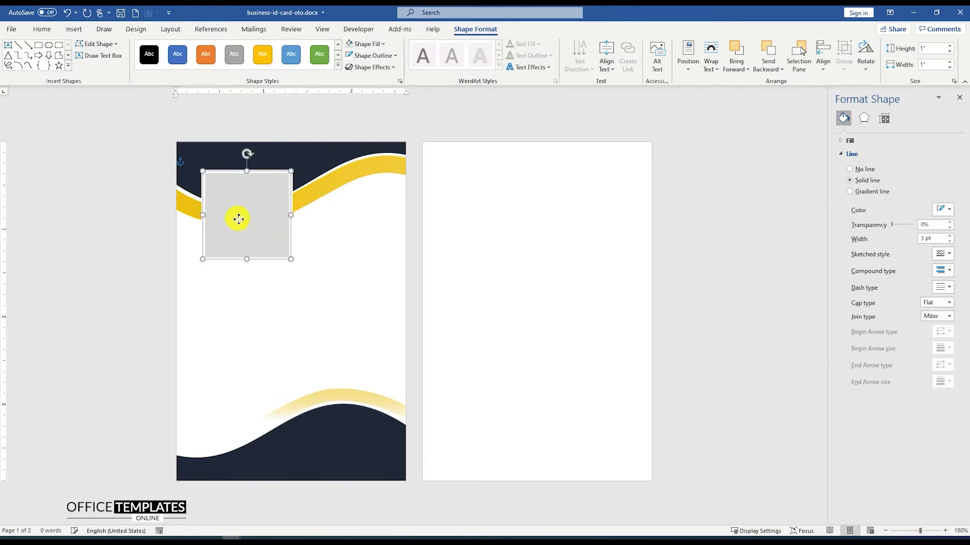
{"action": "left_click", "coordinate": [457, 252]}
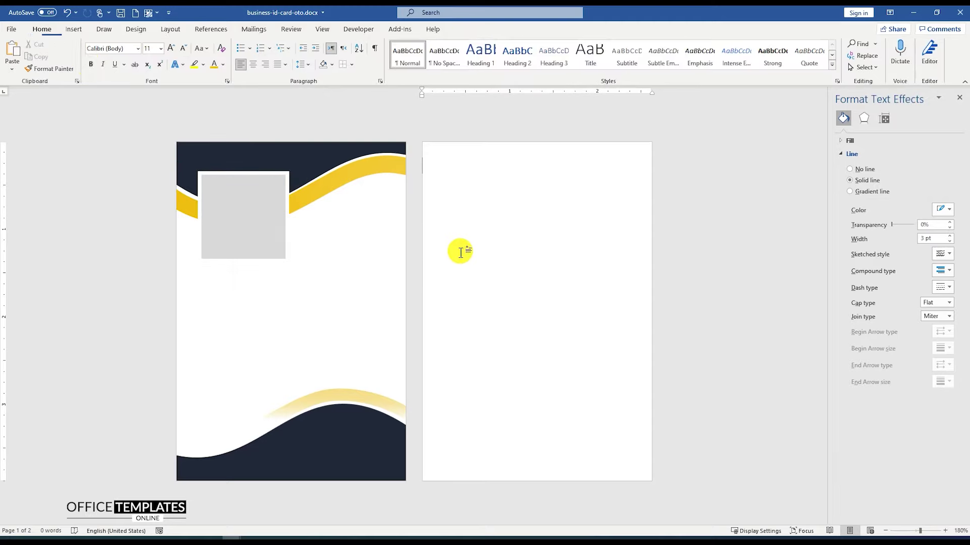
- Insert businessman.svg from this computer and set it to float with text wrapping
{"action": "left_click", "coordinate": [73, 31]}
{"action": "left_click", "coordinate": [114, 54]}
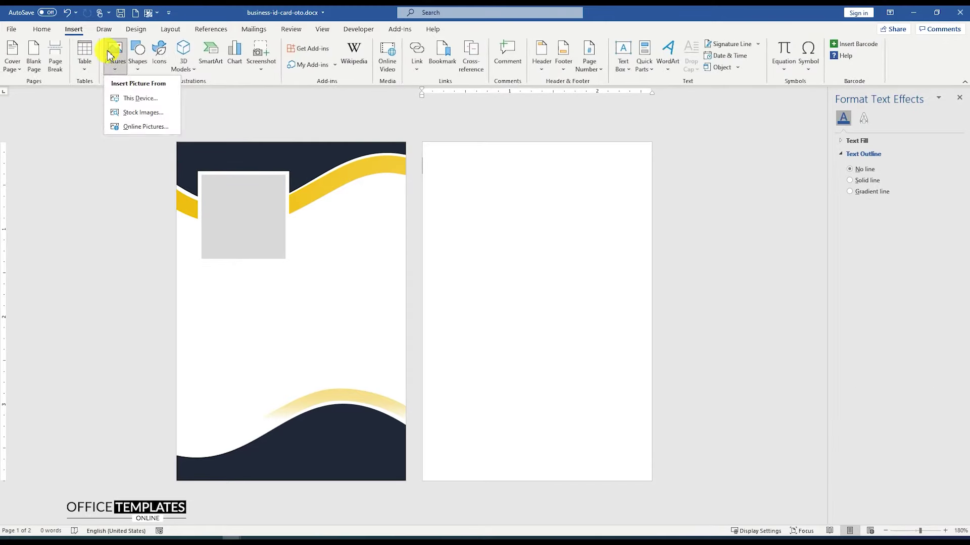
{"action": "left_click", "coordinate": [131, 101]}
{"action": "double_click", "coordinate": [172, 86]}
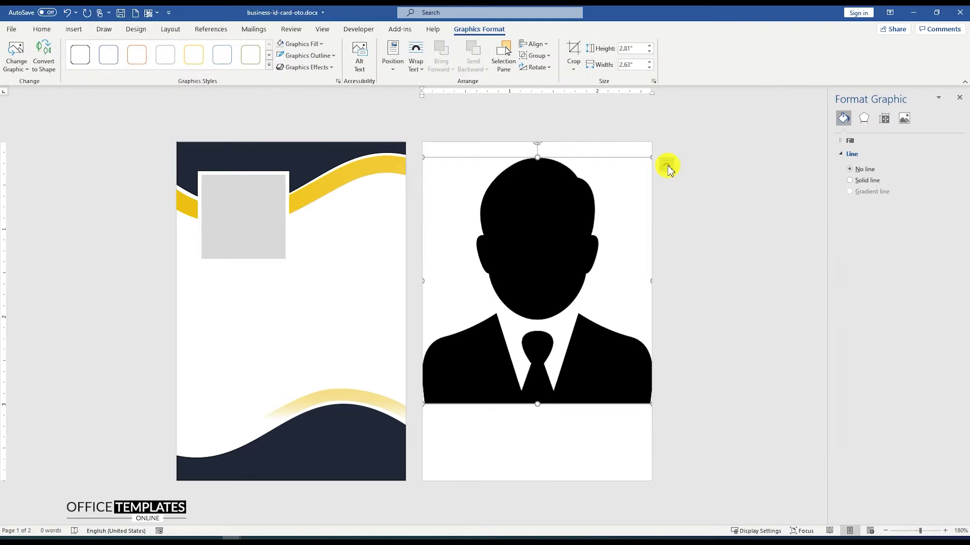
{"action": "left_click", "coordinate": [666, 166]}
{"action": "left_click", "coordinate": [741, 263]}
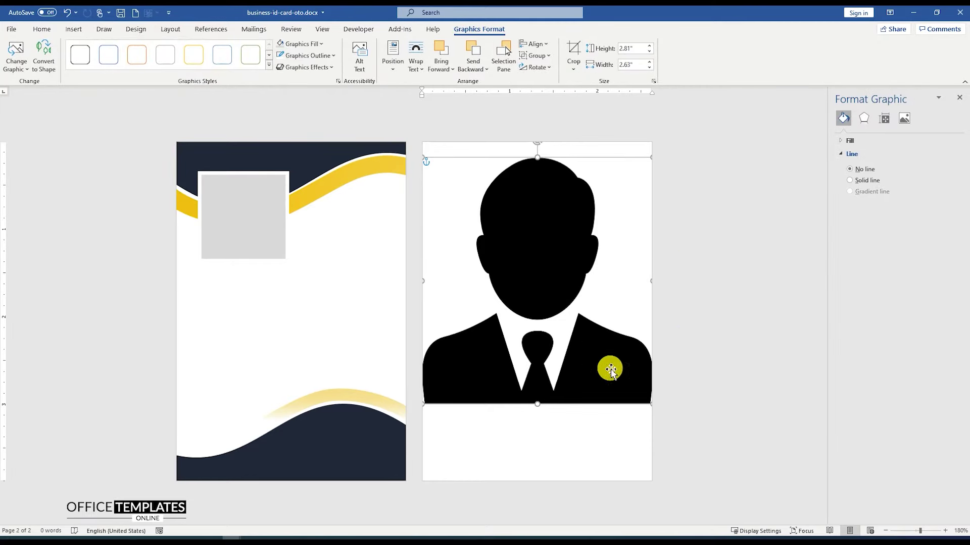
- Shrink the silhouette, move it into the grey box, and center it there
{"action": "left_click_drag", "start_coordinate": [651, 404], "coordinate": [228, 210]}
{"action": "scroll", "coordinate": [225, 234], "scroll_direction": "up", "scroll_amount": 14}
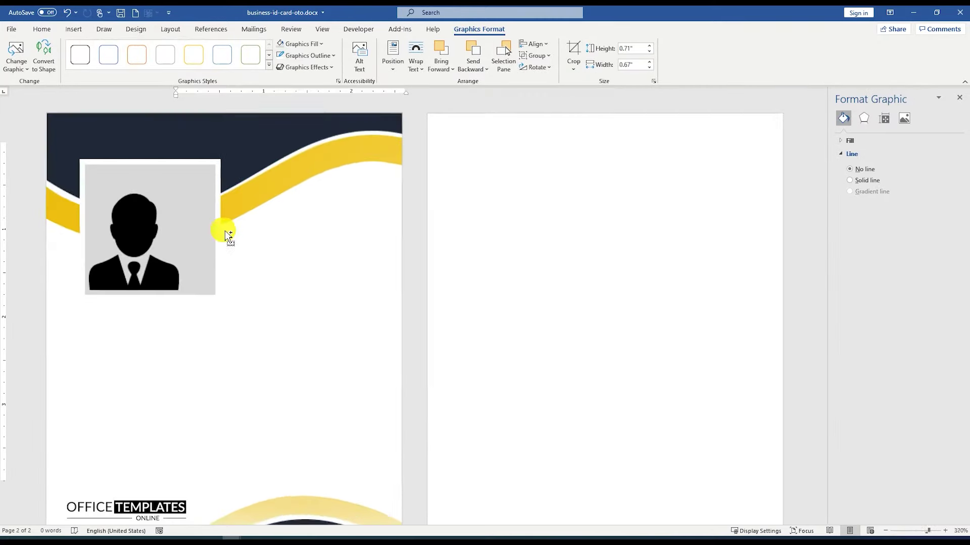
{"action": "left_click_drag", "start_coordinate": [356, 216], "coordinate": [388, 180]}
{"action": "left_click_drag", "start_coordinate": [329, 219], "coordinate": [336, 223]}
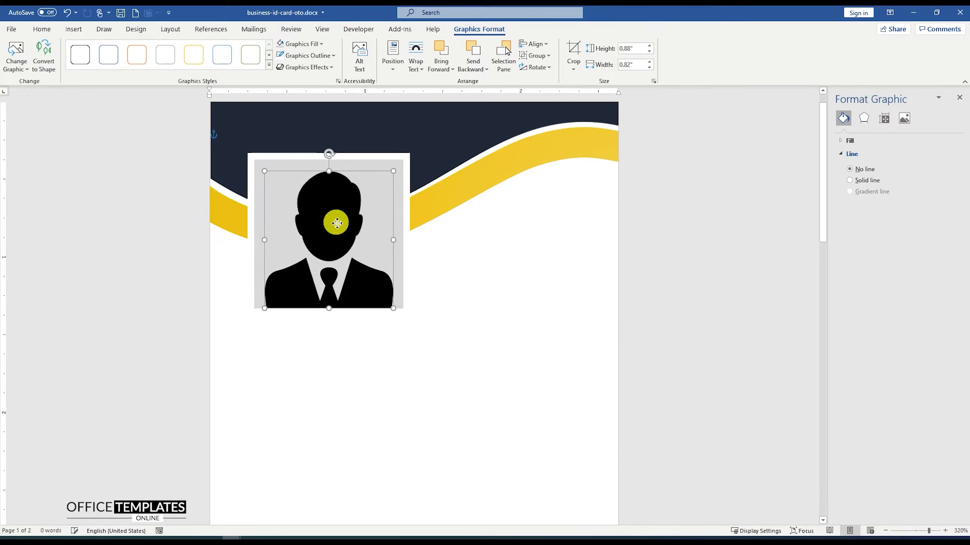
{"action": "left_click", "coordinate": [355, 166], "text": "shift"}
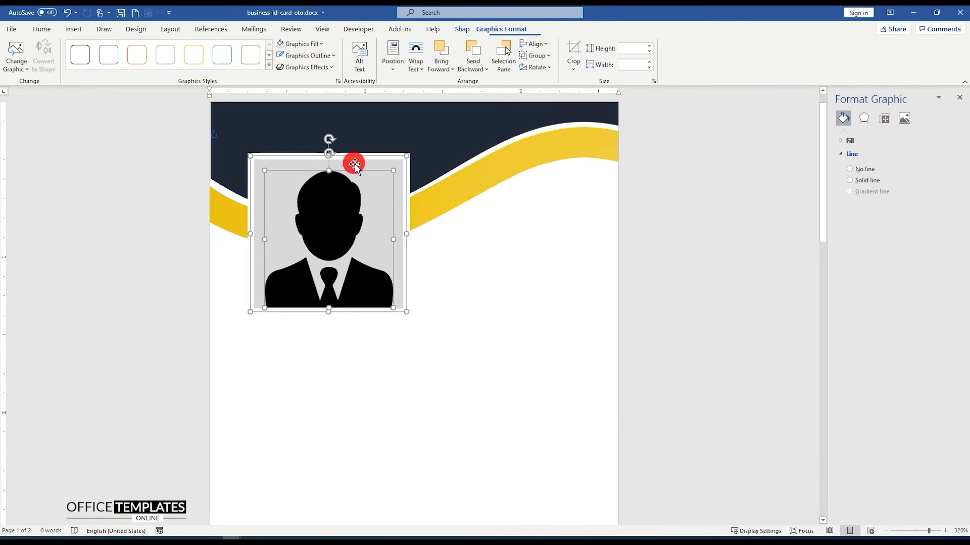
{"action": "left_click", "coordinate": [534, 44]}
{"action": "left_click", "coordinate": [551, 75]}
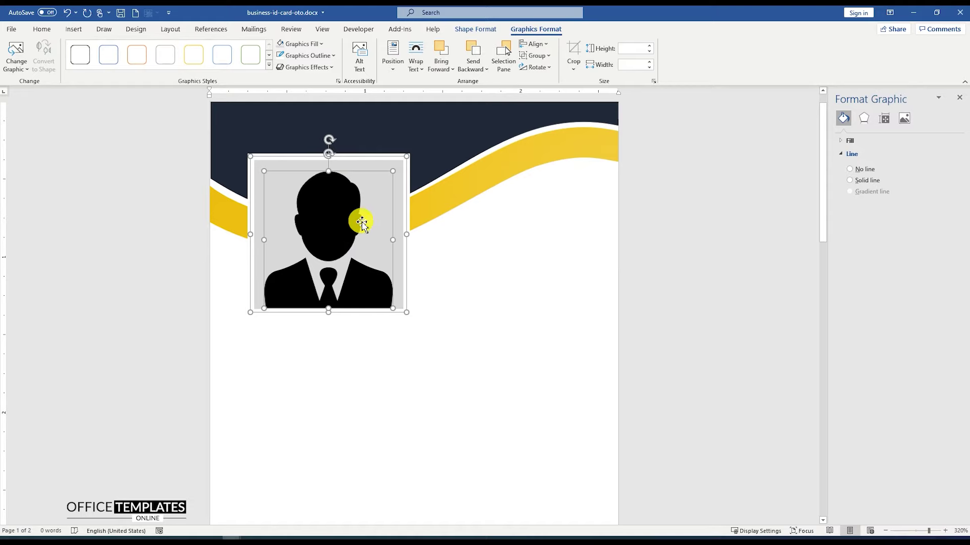
{"action": "left_click", "coordinate": [450, 259]}
{"action": "scroll", "coordinate": [451, 257], "scroll_direction": "down", "scroll_amount": 9, "text": "ctrl"}
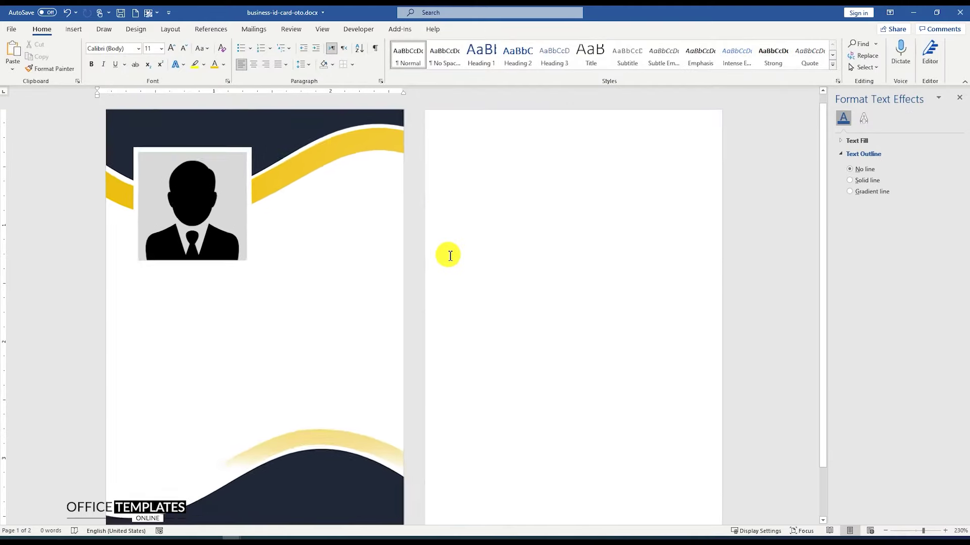
{"action": "scroll", "coordinate": [450, 256], "scroll_direction": "down", "scroll_amount": 3, "text": "ctrl"}
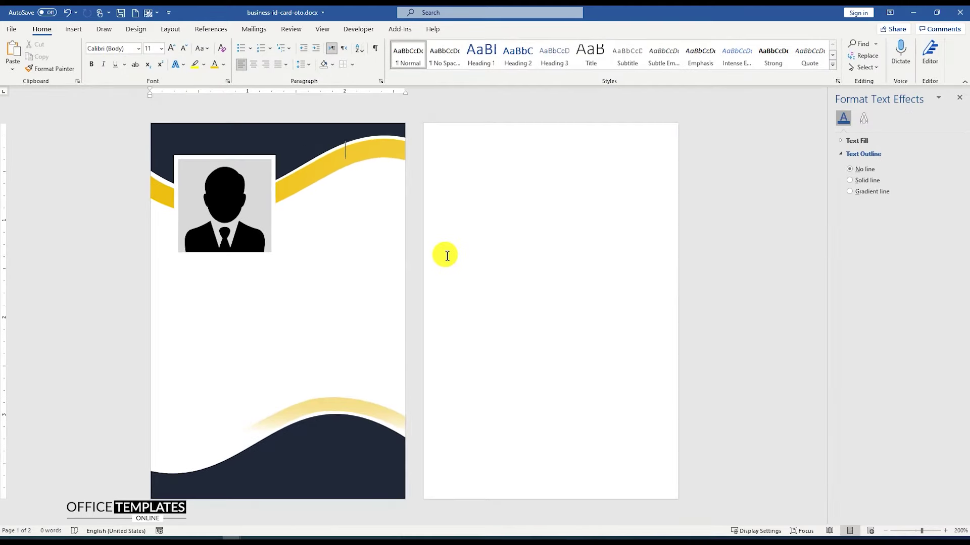
- Draw a text box beside the photo box containing 'BUSINESS NAME'
{"action": "left_click", "coordinate": [73, 30]}
{"action": "left_click", "coordinate": [135, 58]}
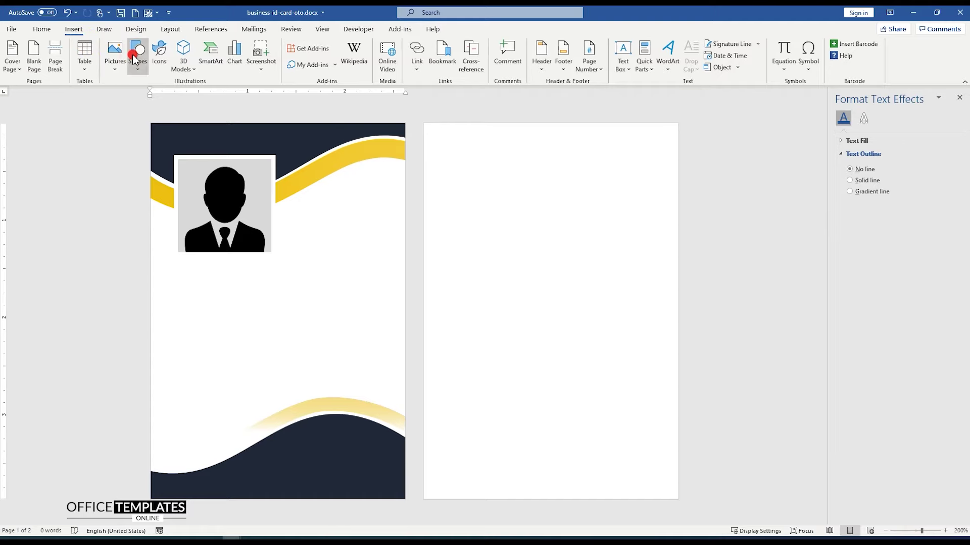
{"action": "left_click", "coordinate": [133, 97]}
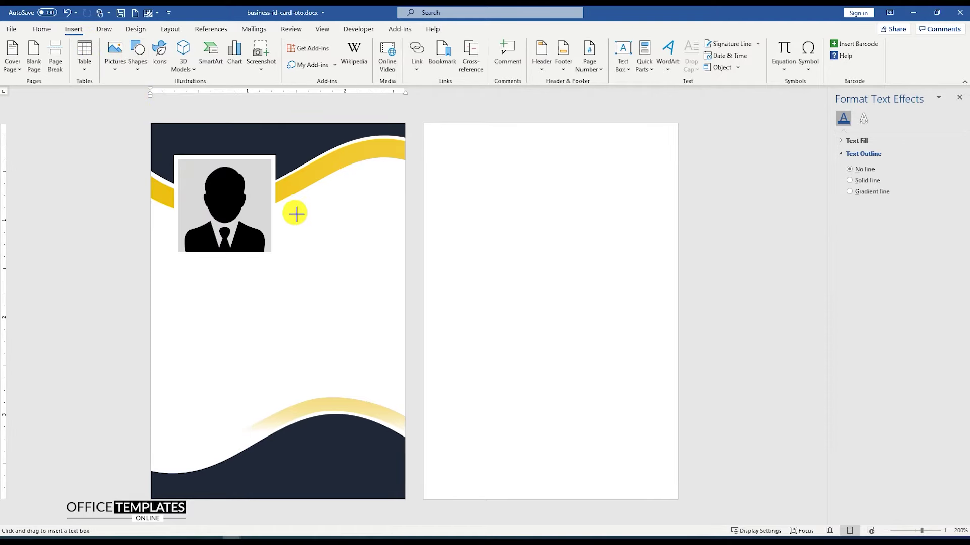
{"action": "left_click_drag", "start_coordinate": [290, 212], "coordinate": [319, 309]}
{"action": "type", "text": "BUSI"}
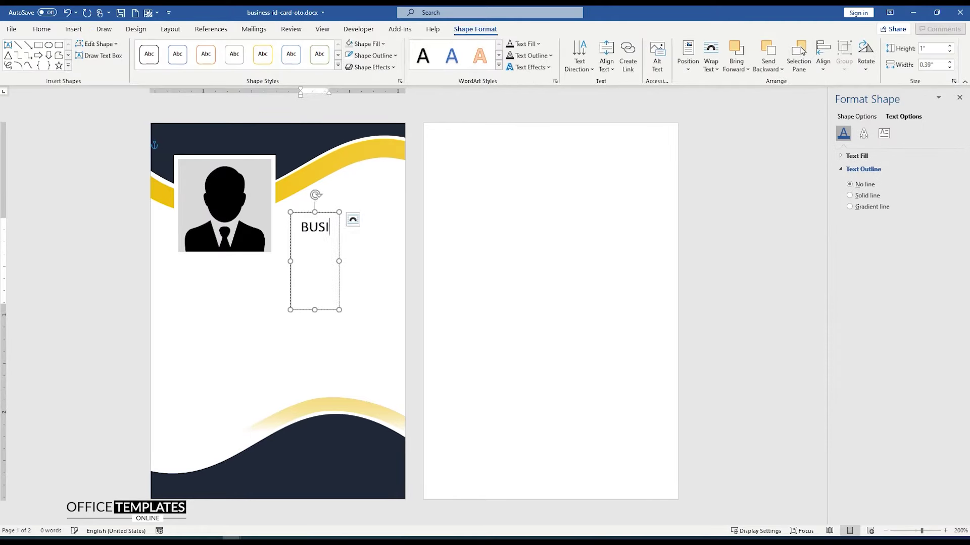
{"action": "type", "text": "NESS NAME"}
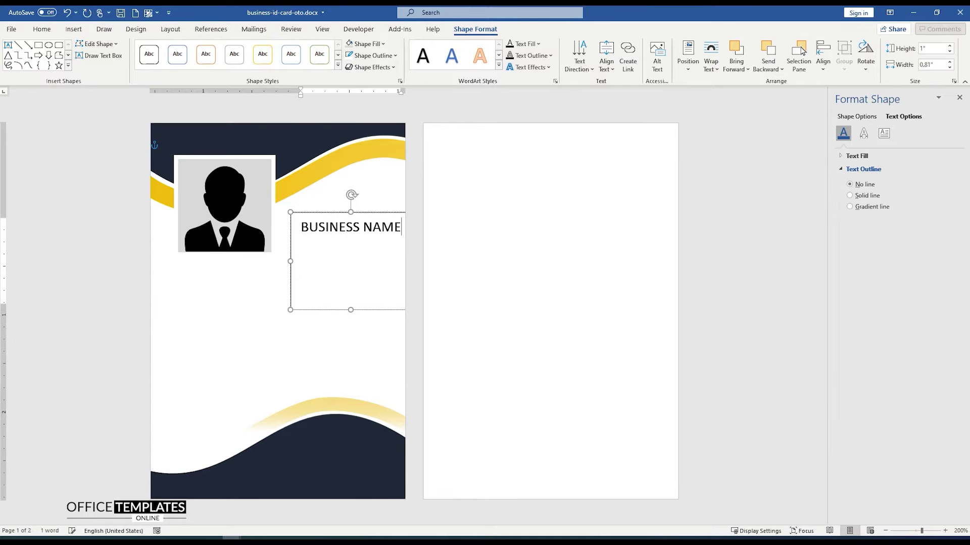
{"action": "triple_click", "coordinate": [317, 242]}
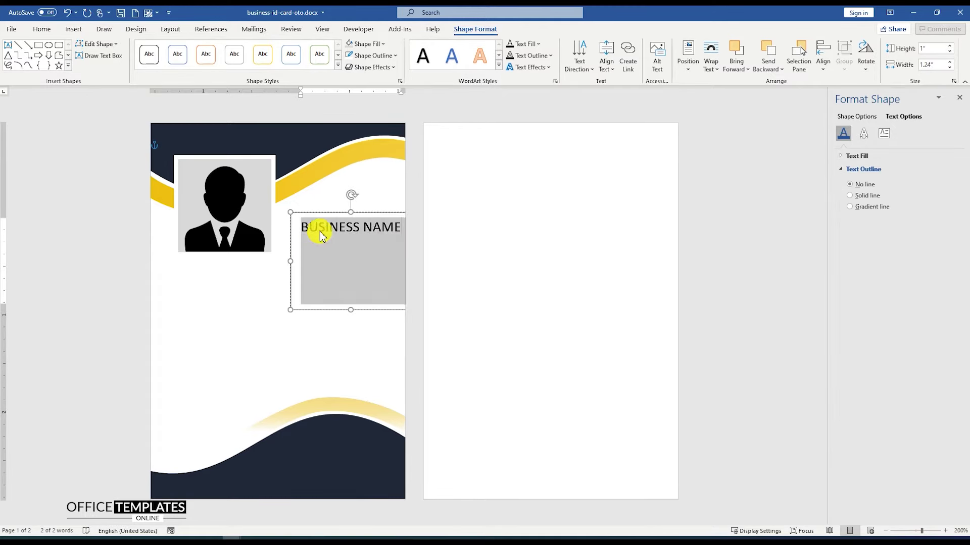
- Remove the text box's fill and outline, then shift it left and shorten it
{"action": "left_click_drag", "start_coordinate": [325, 213], "coordinate": [310, 211]}
{"action": "right_click", "coordinate": [310, 210]}
{"action": "left_click", "coordinate": [344, 187]}
{"action": "left_click", "coordinate": [362, 337]}
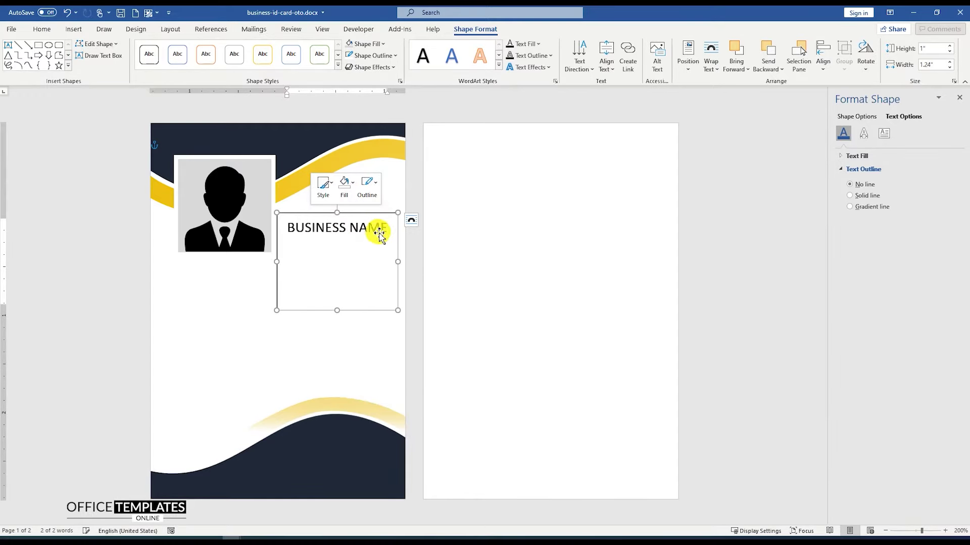
{"action": "left_click", "coordinate": [367, 186]}
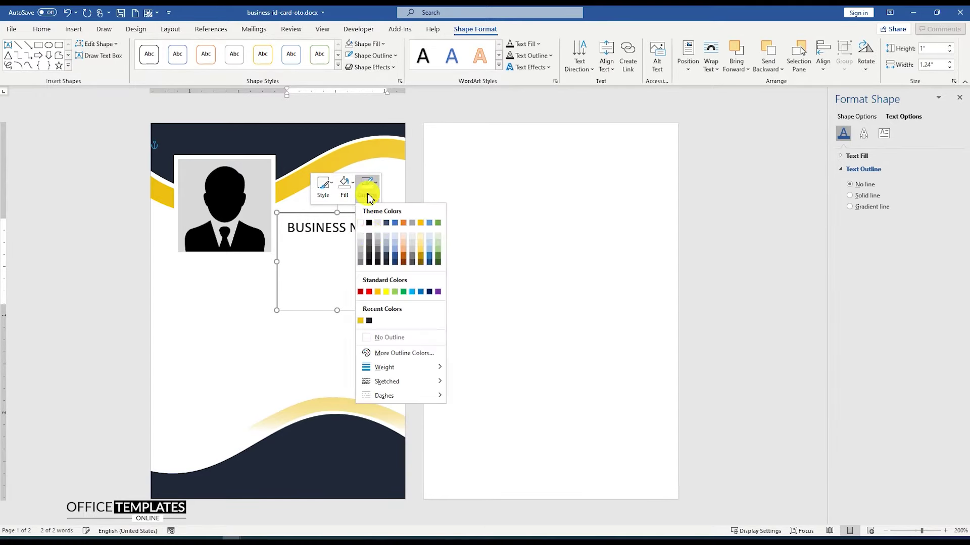
{"action": "left_click", "coordinate": [381, 339]}
{"action": "left_click_drag", "start_coordinate": [339, 313], "coordinate": [349, 251]}
{"action": "left_click", "coordinate": [352, 255]}
- Stretch the BUSINESS NAME box to about 0.71" tall so a second line fits
{"action": "scroll", "coordinate": [353, 256], "scroll_direction": "up", "scroll_amount": 9}
{"action": "scroll", "coordinate": [346, 242], "scroll_direction": "up", "scroll_amount": 3}
{"action": "left_click", "coordinate": [470, 232]}
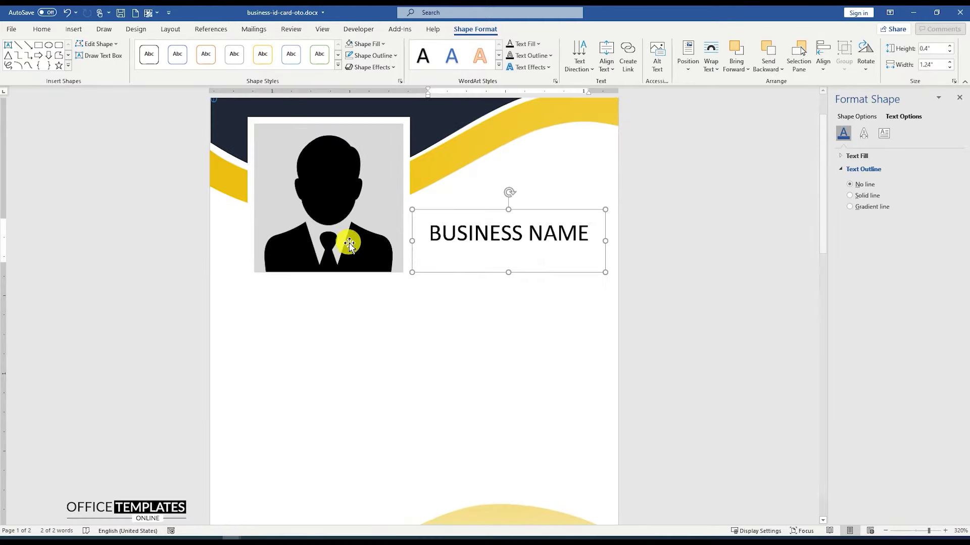
{"action": "left_click_drag", "start_coordinate": [510, 302], "coordinate": [510, 321]}
{"action": "left_click", "coordinate": [511, 256]}
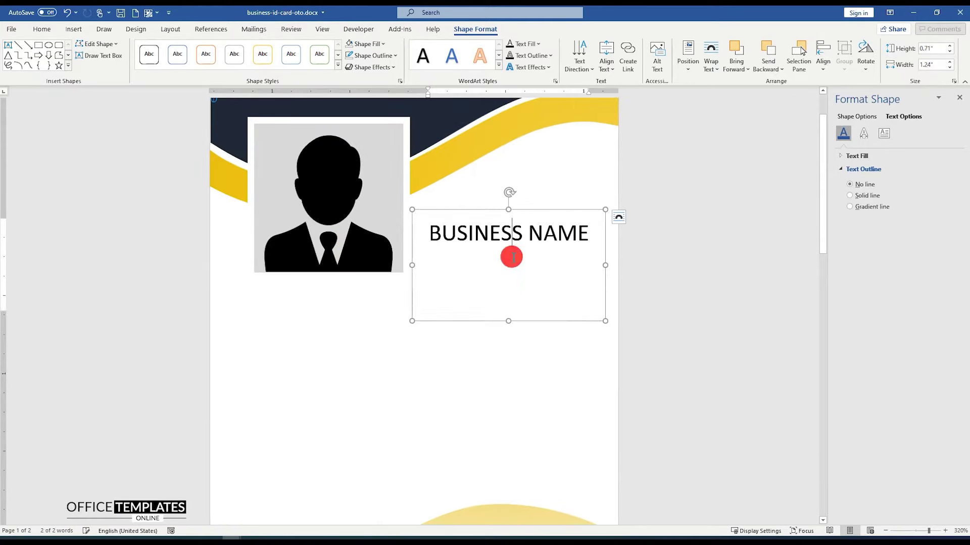
- Add 'Business Slogan Text Here' below the name in 16 pt grey italic
{"action": "key", "text": "Return"}
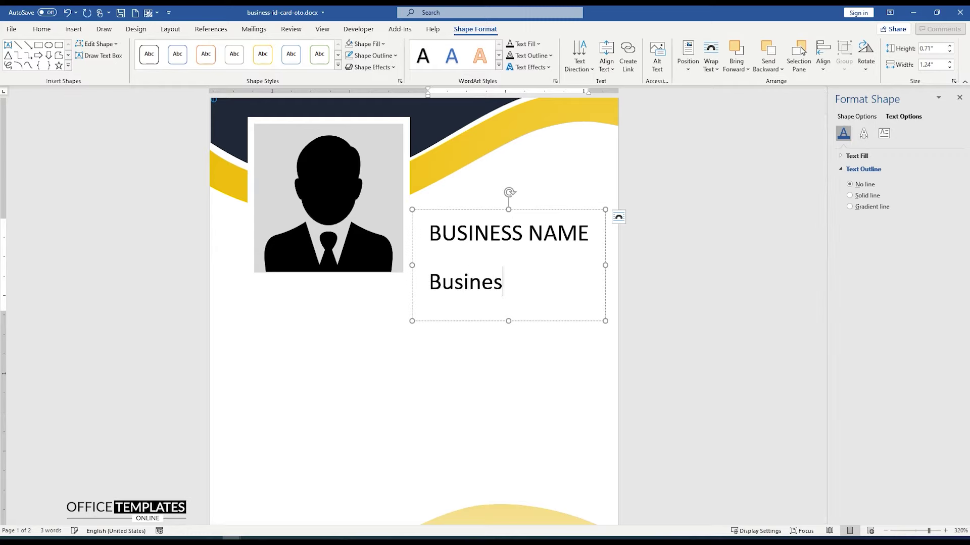
{"action": "type", "text": "Business Slogan Text Here"}
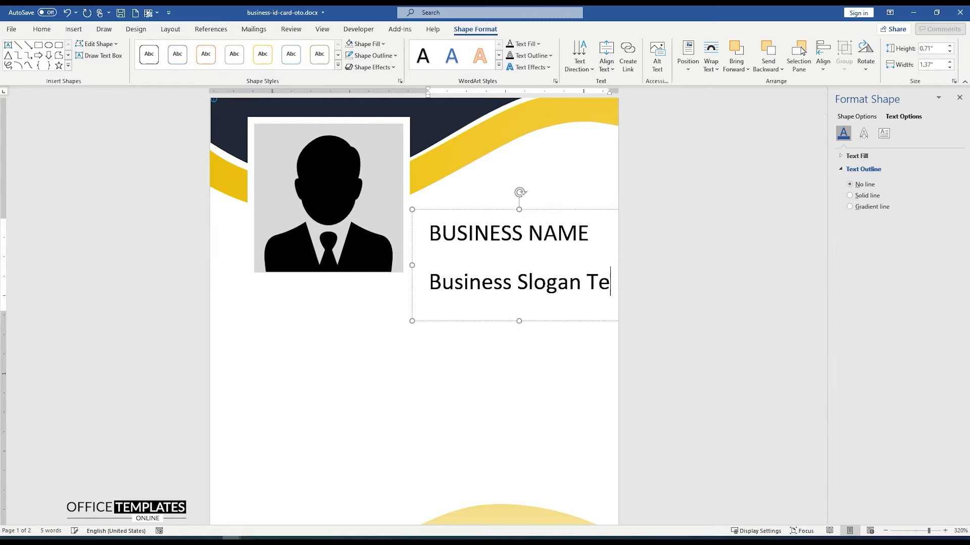
{"action": "key", "text": "shift+Home"}
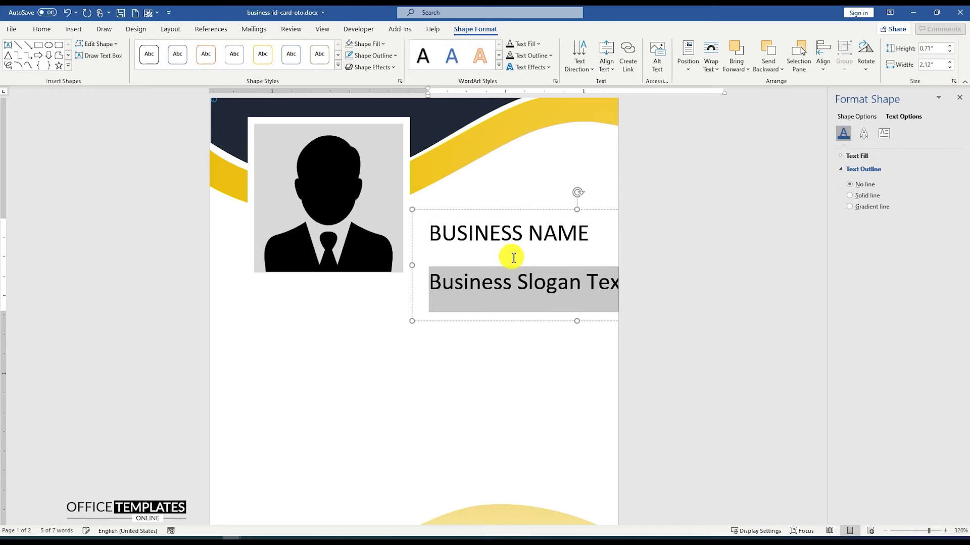
{"action": "left_click", "coordinate": [40, 29]}
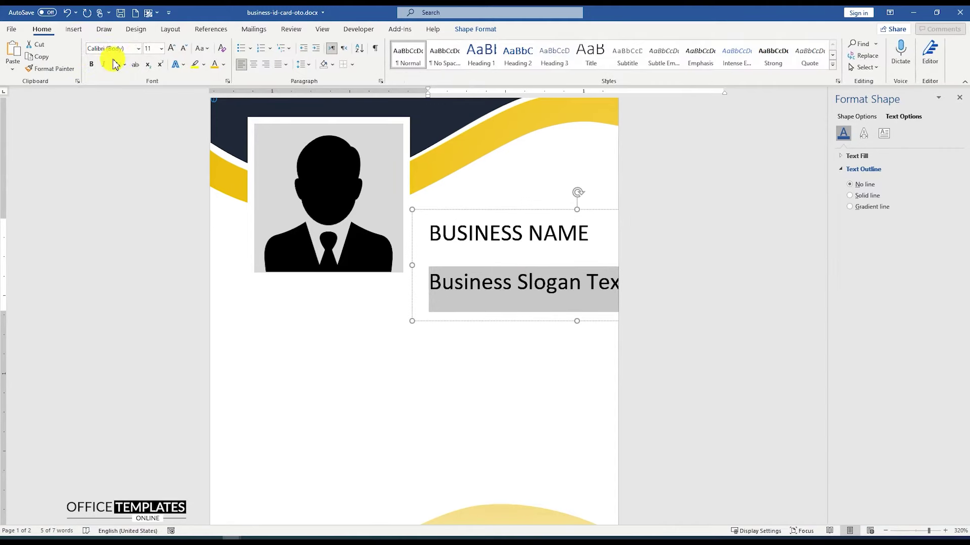
{"action": "left_click", "coordinate": [151, 49]}
{"action": "type", "text": "16"}
{"action": "key", "text": "Return"}
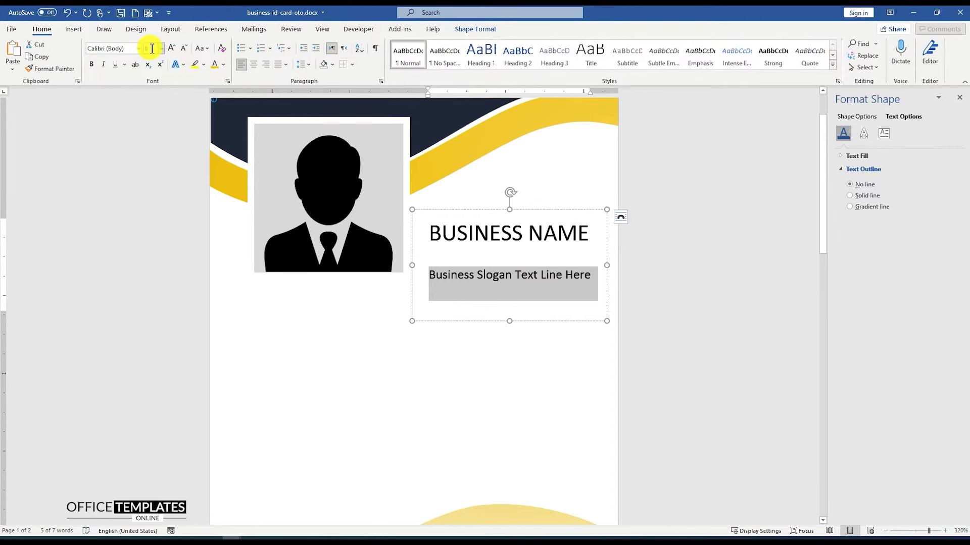
{"action": "left_click", "coordinate": [223, 64]}
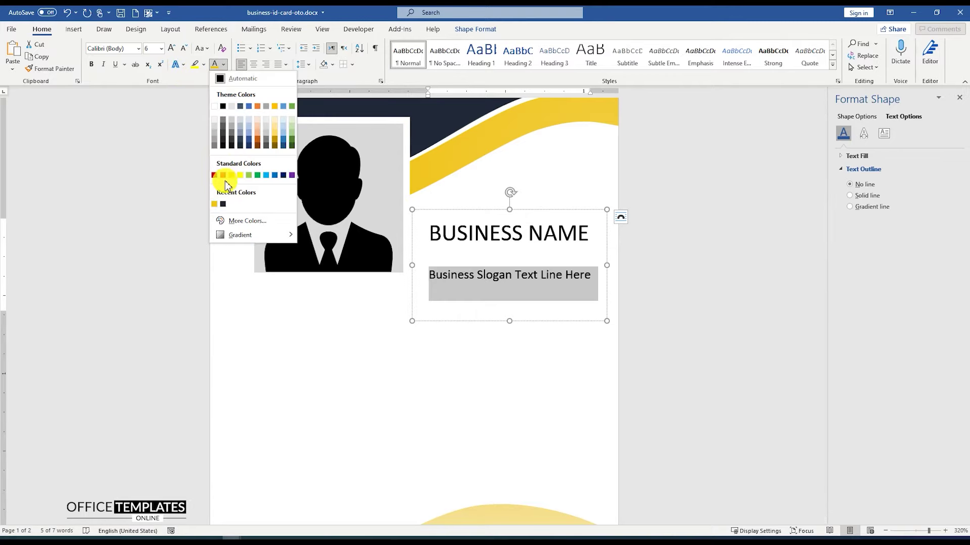
{"action": "left_click", "coordinate": [216, 145]}
{"action": "left_click", "coordinate": [103, 64]}
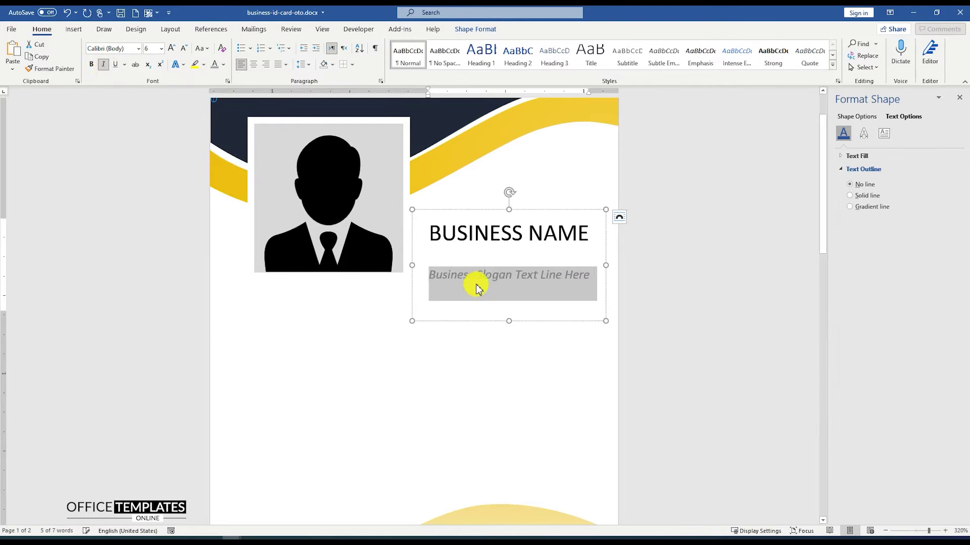
{"action": "left_click", "coordinate": [492, 276]}
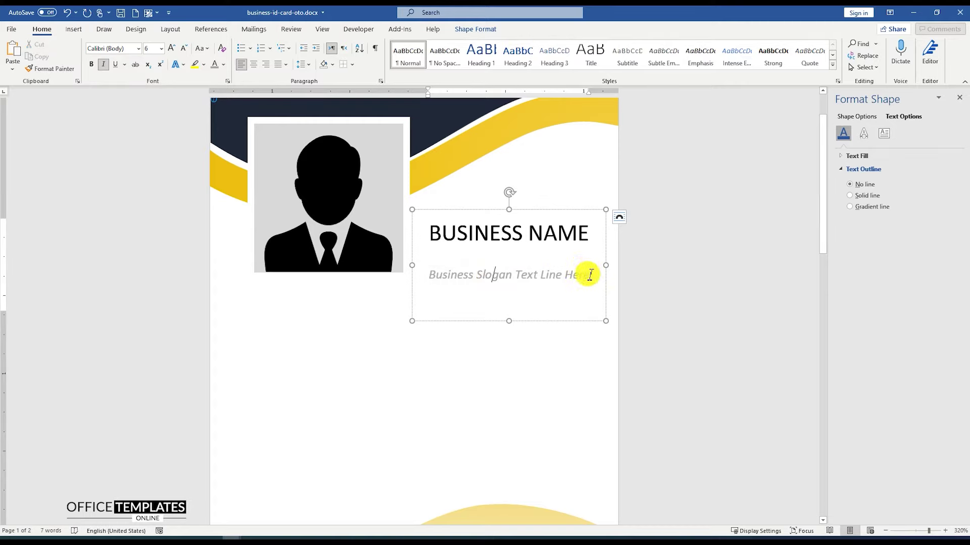
- Remove the space after paragraphs in both lines and check the 1.08 line spacing
{"action": "left_click_drag", "start_coordinate": [593, 275], "coordinate": [468, 245]}
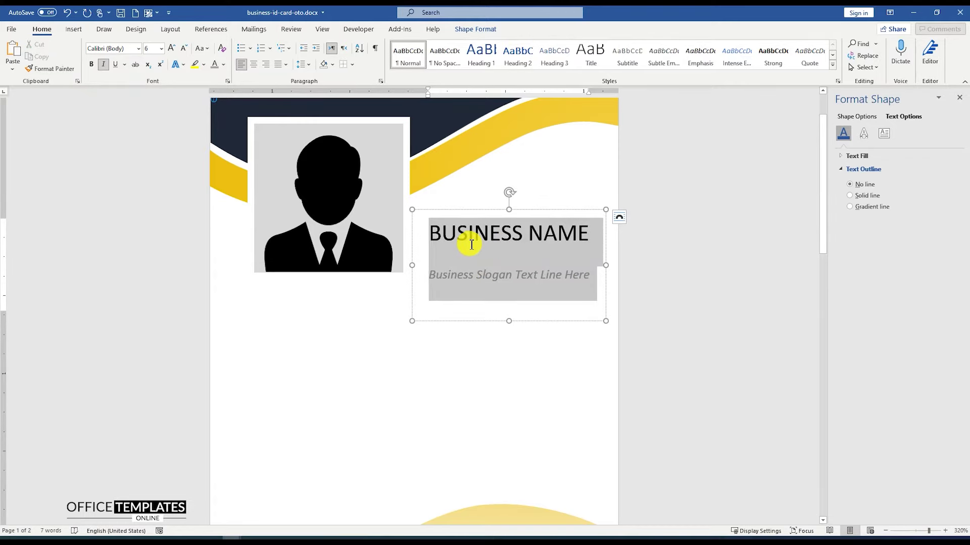
{"action": "left_click", "coordinate": [302, 64]}
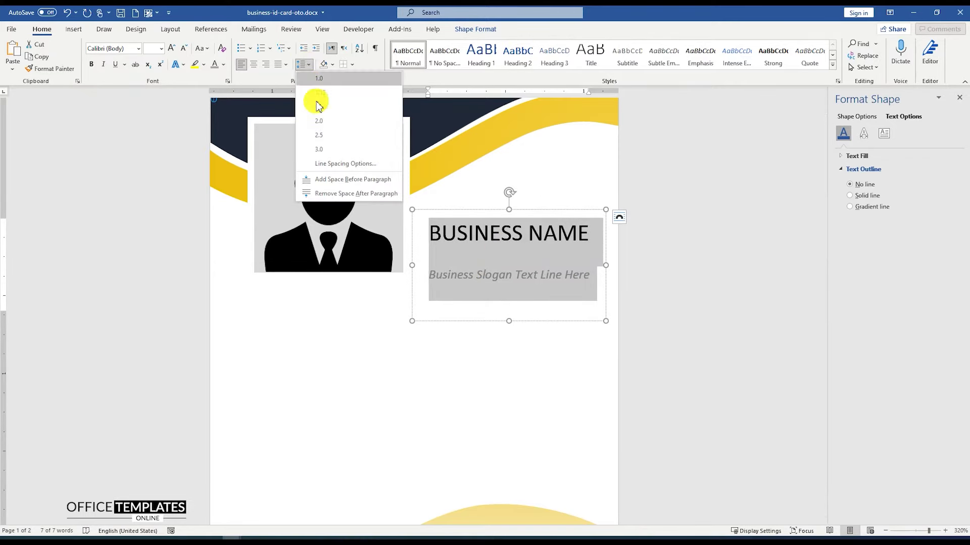
{"action": "left_click", "coordinate": [338, 194]}
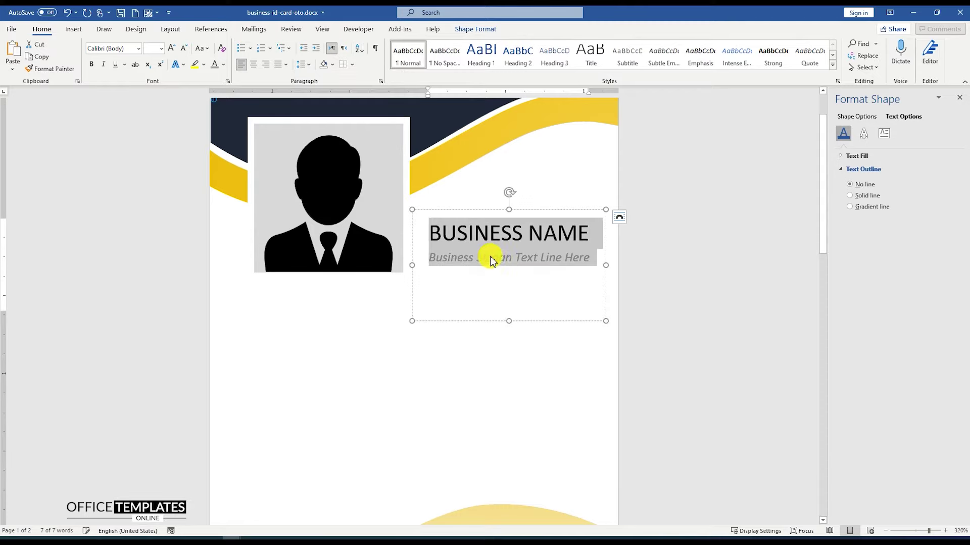
{"action": "left_click", "coordinate": [306, 65]}
{"action": "left_click", "coordinate": [367, 214]}
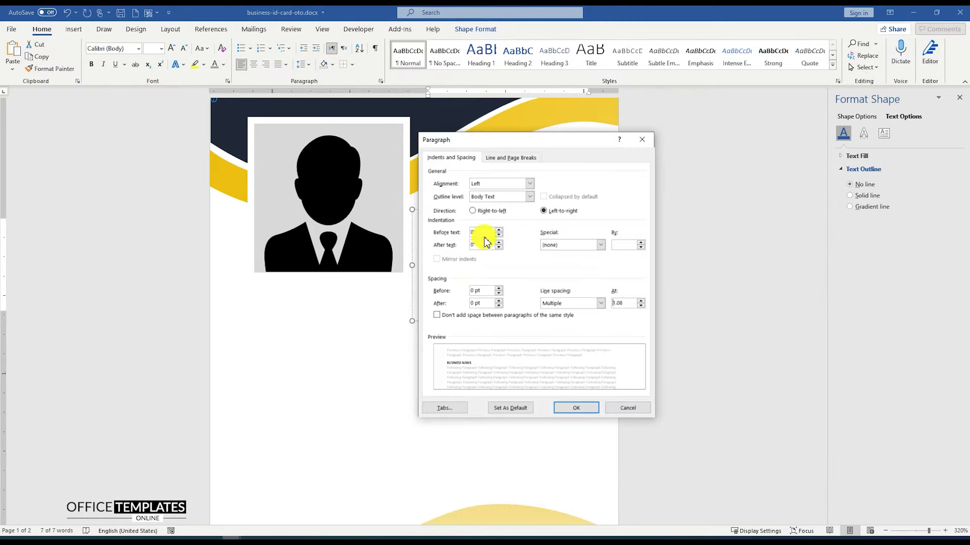
{"action": "left_click_drag", "start_coordinate": [520, 145], "coordinate": [239, 198]}
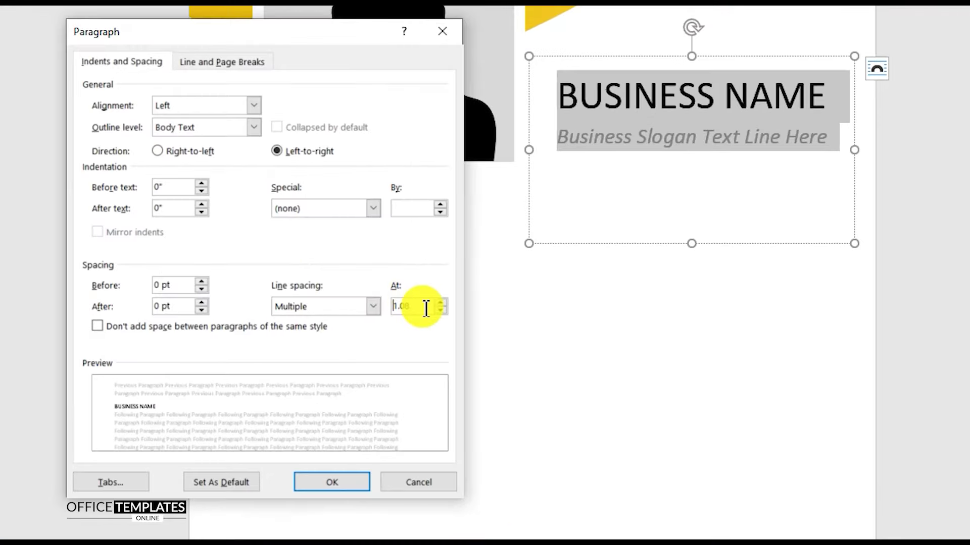
{"action": "left_click_drag", "start_coordinate": [348, 357], "coordinate": [301, 359]}
{"action": "key", "text": "Return"}
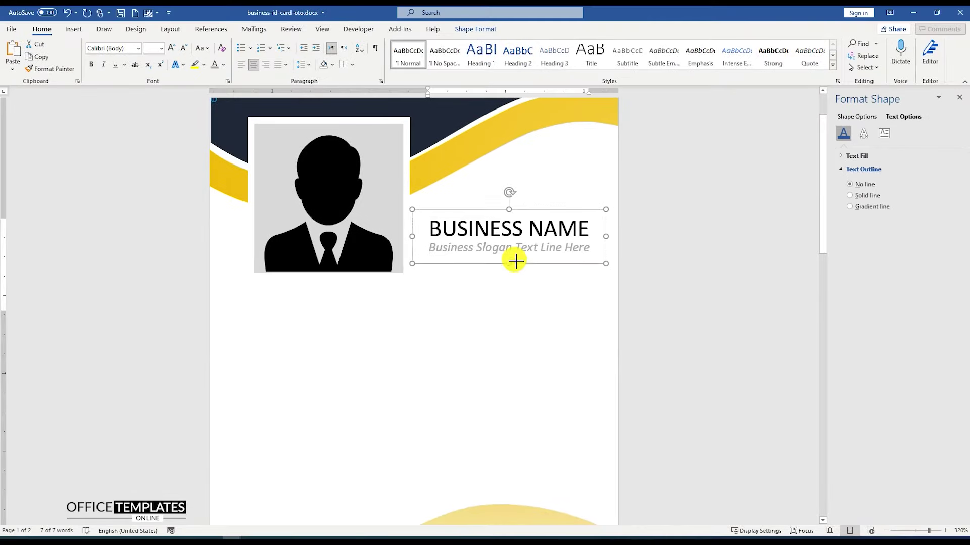
- Move the business name text box slightly lower on the card
{"action": "left_click_drag", "start_coordinate": [515, 261], "coordinate": [524, 283]}
{"action": "left_click", "coordinate": [469, 266]}
{"action": "scroll", "coordinate": [470, 266], "scroll_direction": "down", "scroll_amount": 9}
{"action": "scroll", "coordinate": [470, 266], "scroll_direction": "down", "scroll_amount": 2}
- Insert logo.svg from this computer and set it to float with text wrapping
{"action": "left_click", "coordinate": [74, 28]}
{"action": "left_click", "coordinate": [116, 55]}
{"action": "left_click", "coordinate": [135, 83]}
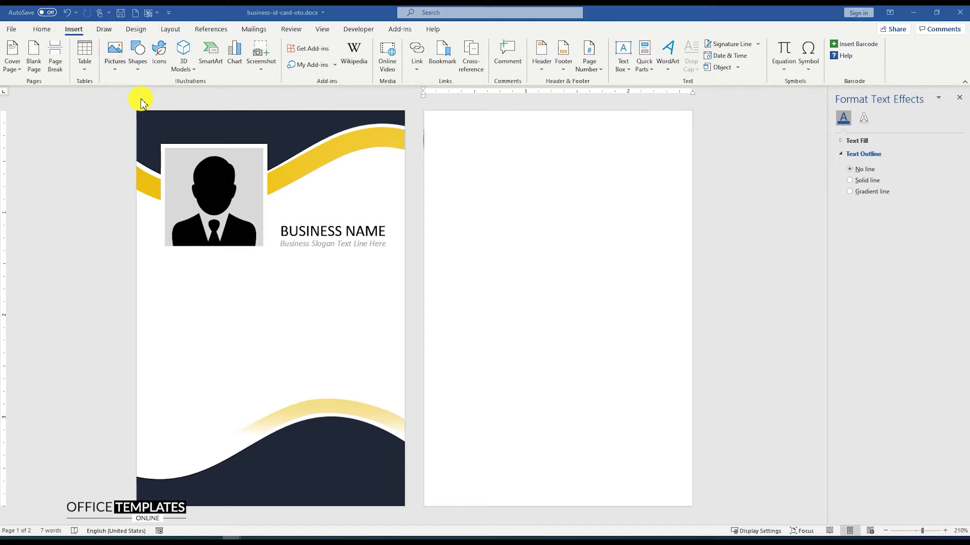
{"action": "double_click", "coordinate": [282, 90]}
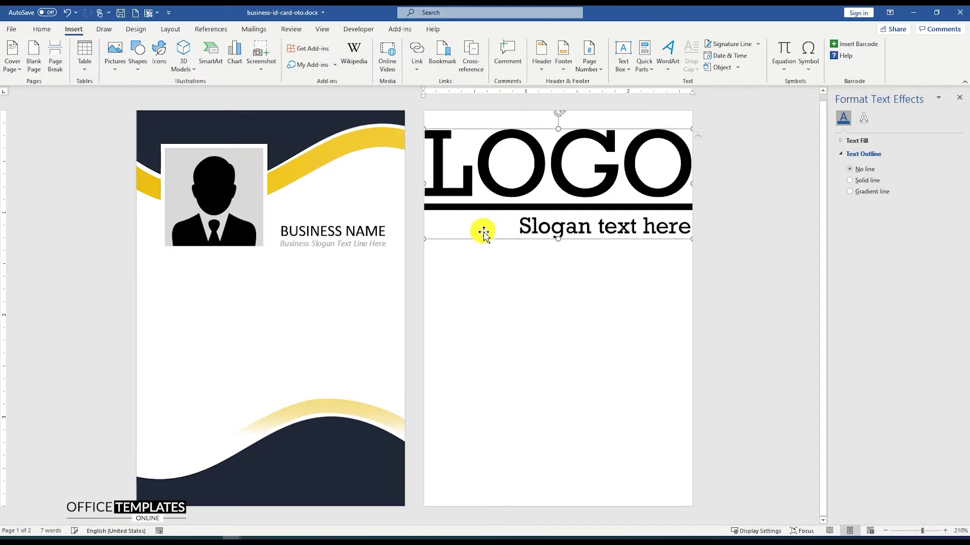
{"action": "left_click", "coordinate": [711, 147]}
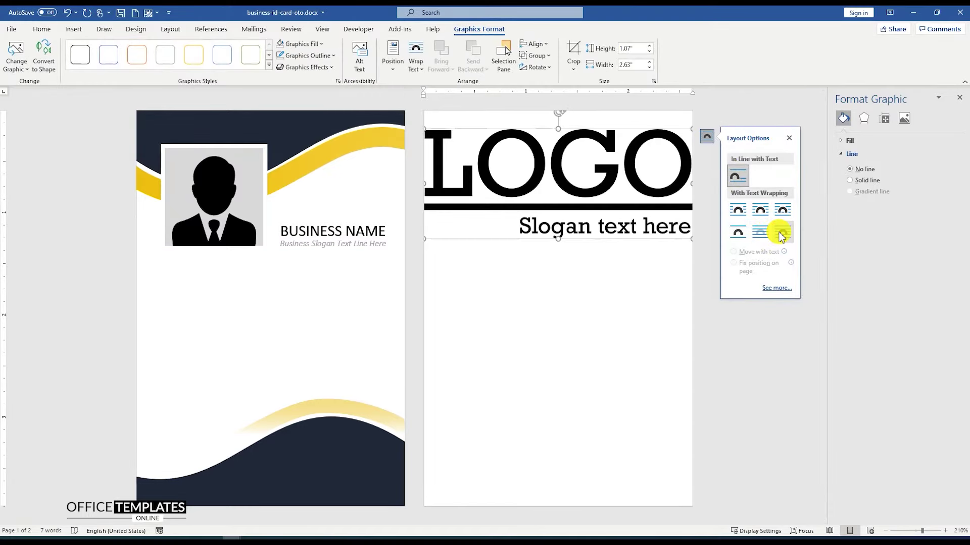
{"action": "left_click", "coordinate": [775, 232]}
- Convert the logo to shapes and fill its letter O with yellow
{"action": "right_click", "coordinate": [554, 166]}
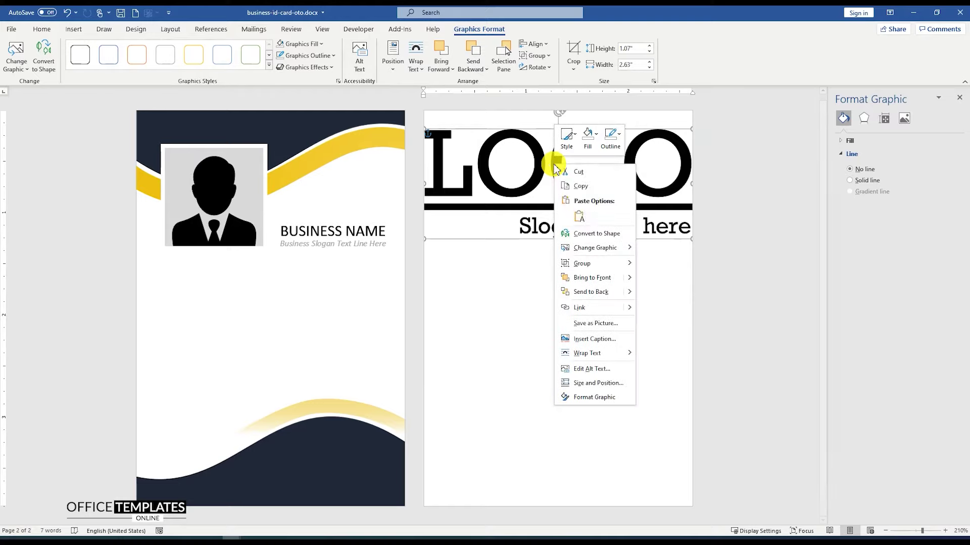
{"action": "left_click", "coordinate": [597, 234]}
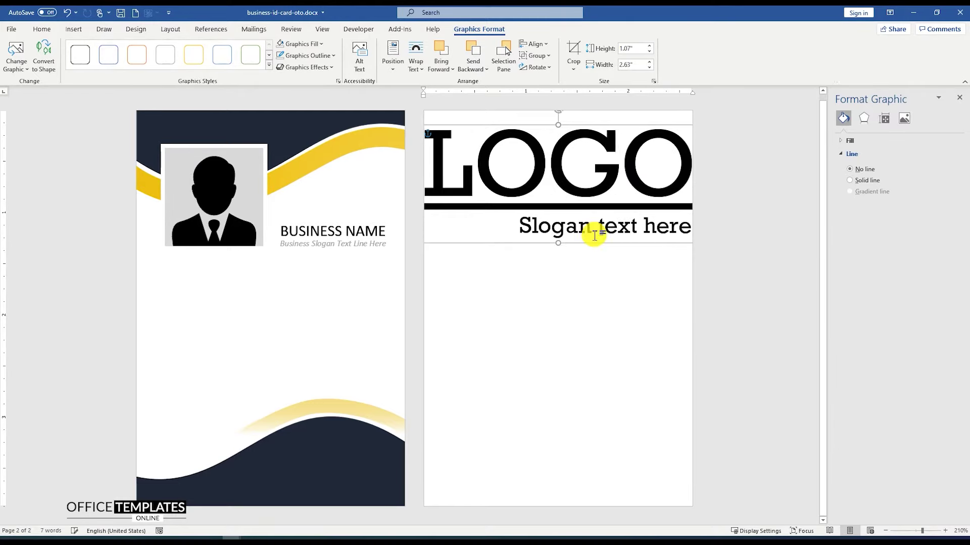
{"action": "left_click", "coordinate": [524, 135]}
{"action": "right_click", "coordinate": [523, 134]}
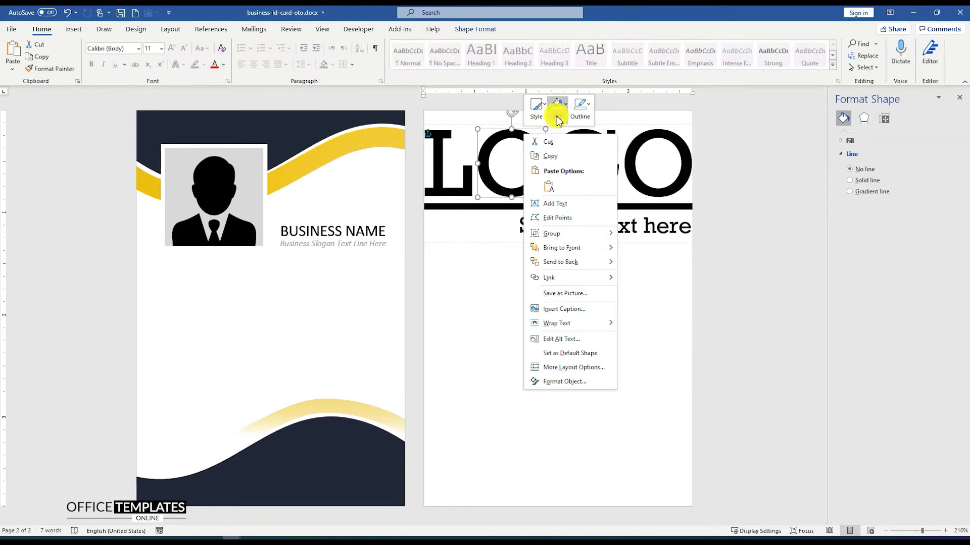
{"action": "left_click", "coordinate": [557, 107]}
{"action": "left_click", "coordinate": [555, 243]}
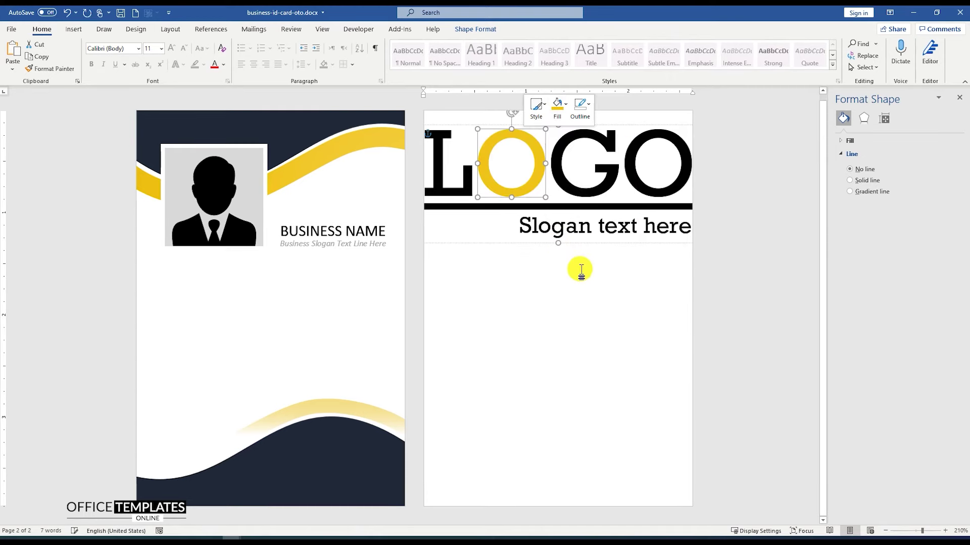
{"action": "left_click", "coordinate": [591, 234]}
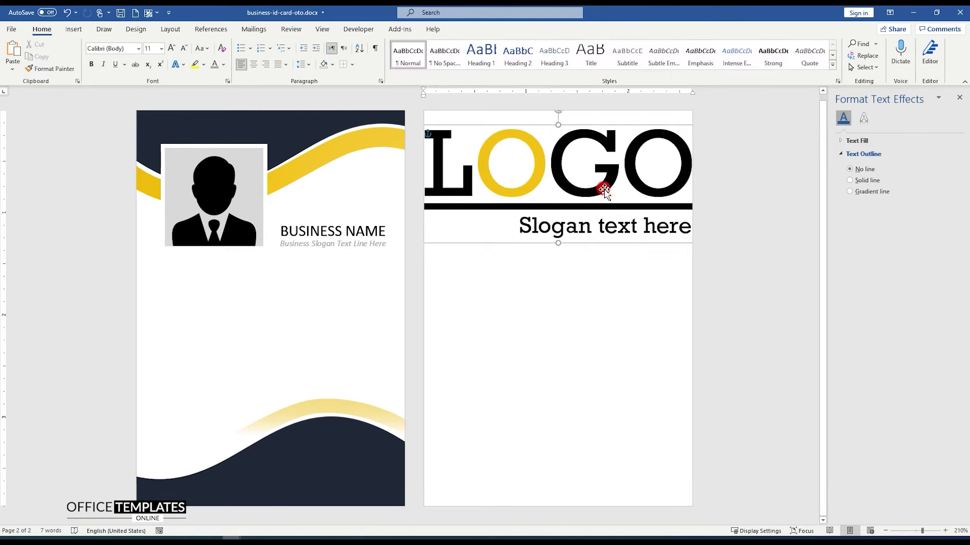
- Shrink the logo and position it just above BUSINESS NAME
{"action": "left_click", "coordinate": [540, 236]}
{"action": "left_click_drag", "start_coordinate": [426, 247], "coordinate": [353, 198]}
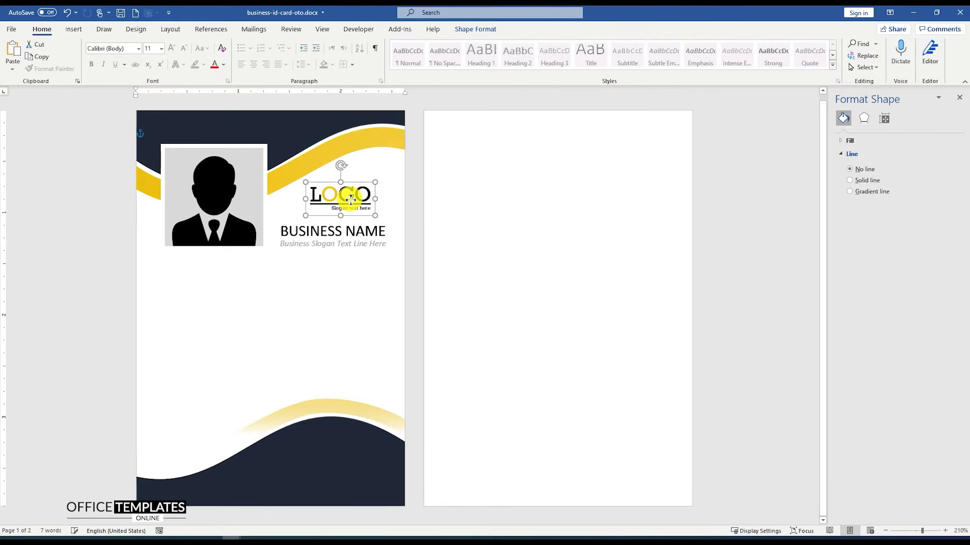
{"action": "left_click", "coordinate": [439, 229]}
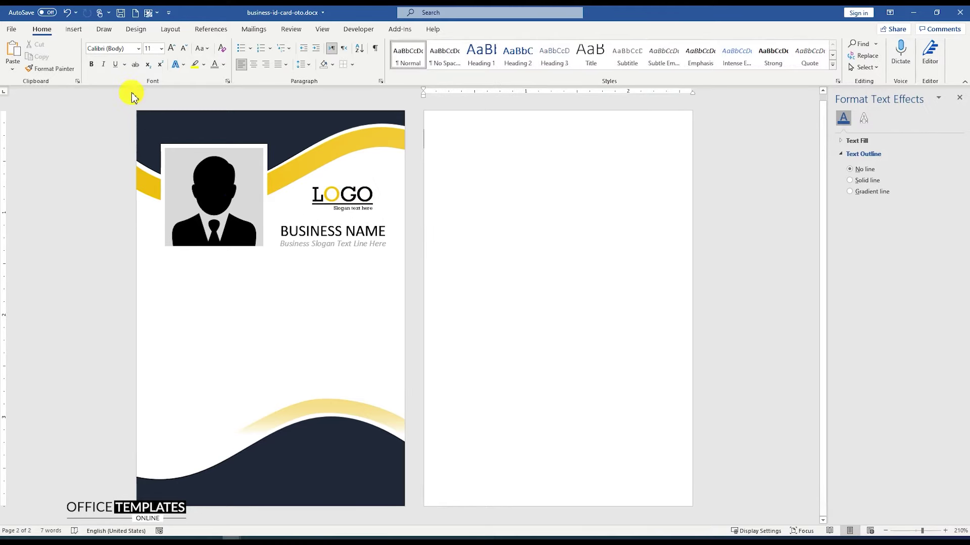
{"action": "left_click", "coordinate": [74, 29]}
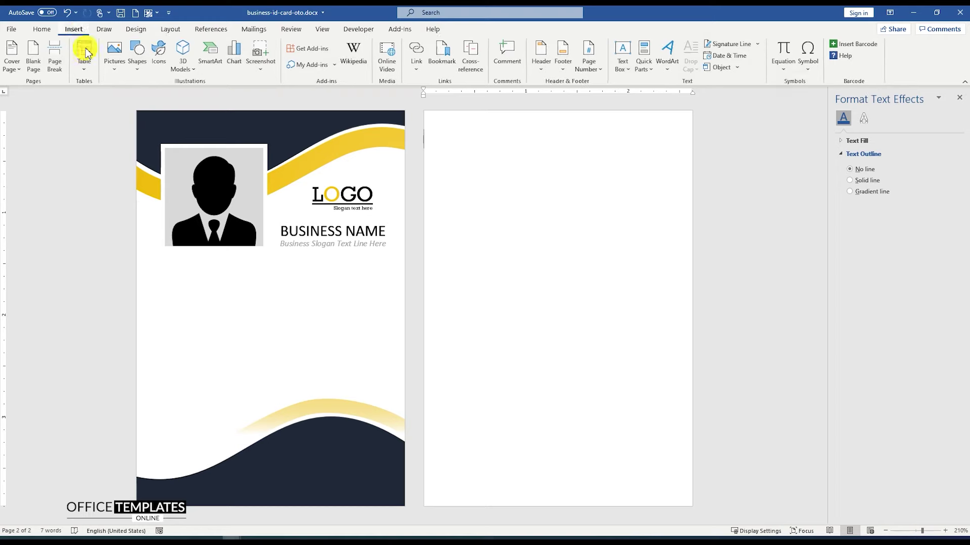
- Add a text box below the photo with 'First, Last Name' and 'Job Title Here', no space after paragraphs
{"action": "left_click", "coordinate": [135, 63]}
{"action": "left_click", "coordinate": [133, 94]}
{"action": "left_click_drag", "start_coordinate": [168, 267], "coordinate": [391, 318]}
{"action": "type", "text": "Fi"}
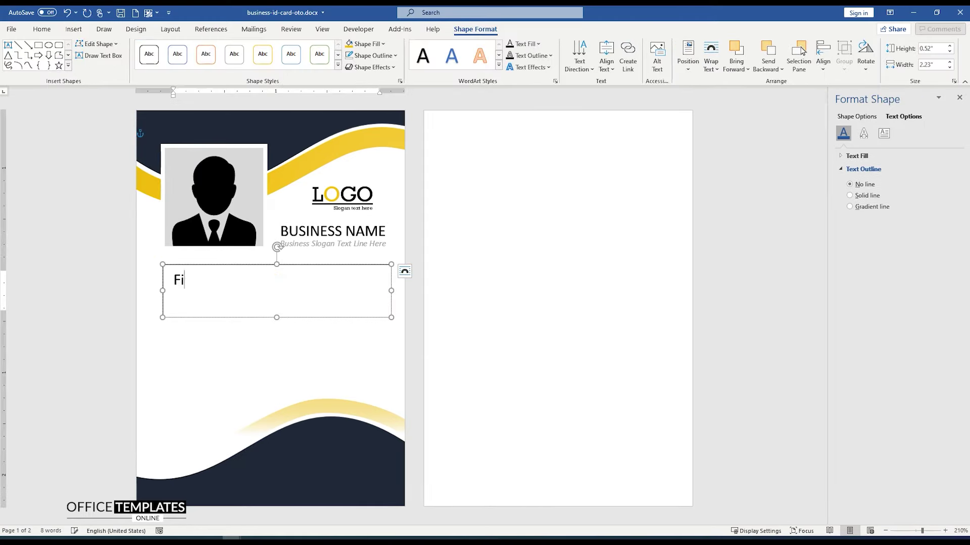
{"action": "type", "text": "rst, Last Name"}
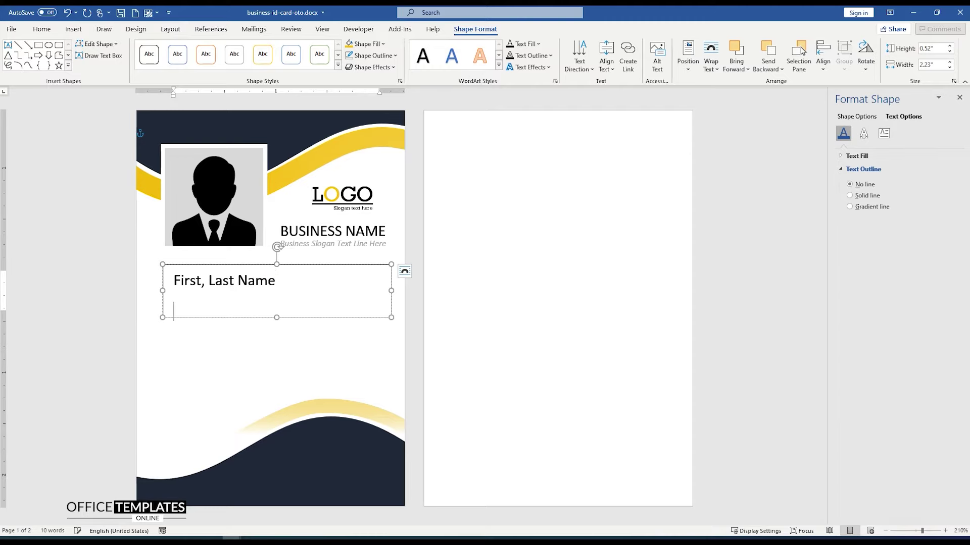
{"action": "type", "text": " Job Title Here"}
{"action": "key", "text": "ctrl+a"}
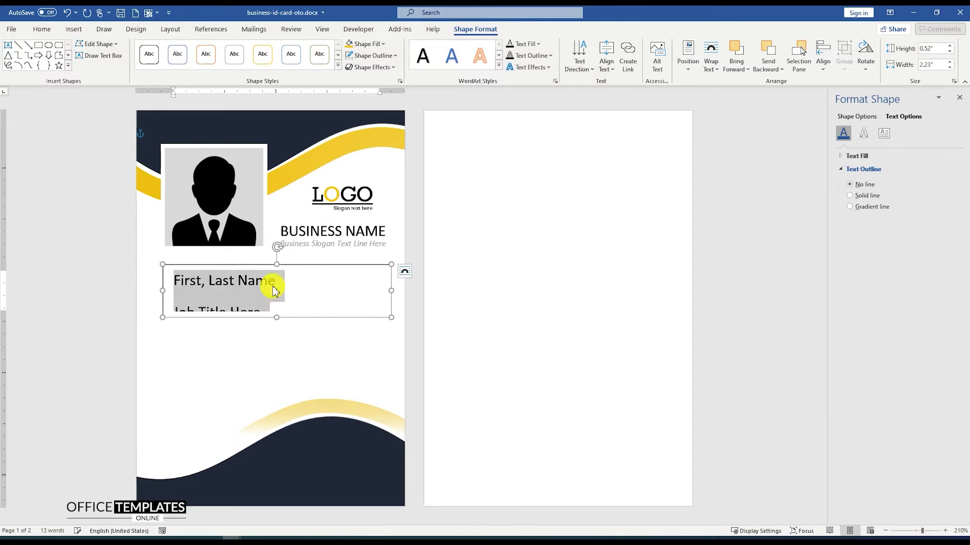
{"action": "left_click", "coordinate": [42, 29]}
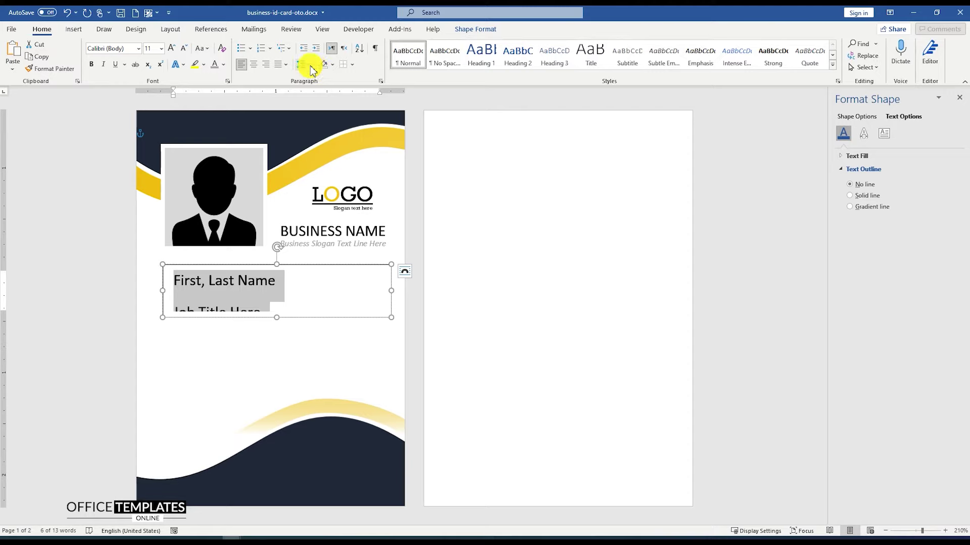
{"action": "left_click", "coordinate": [308, 64]}
{"action": "left_click", "coordinate": [340, 195]}
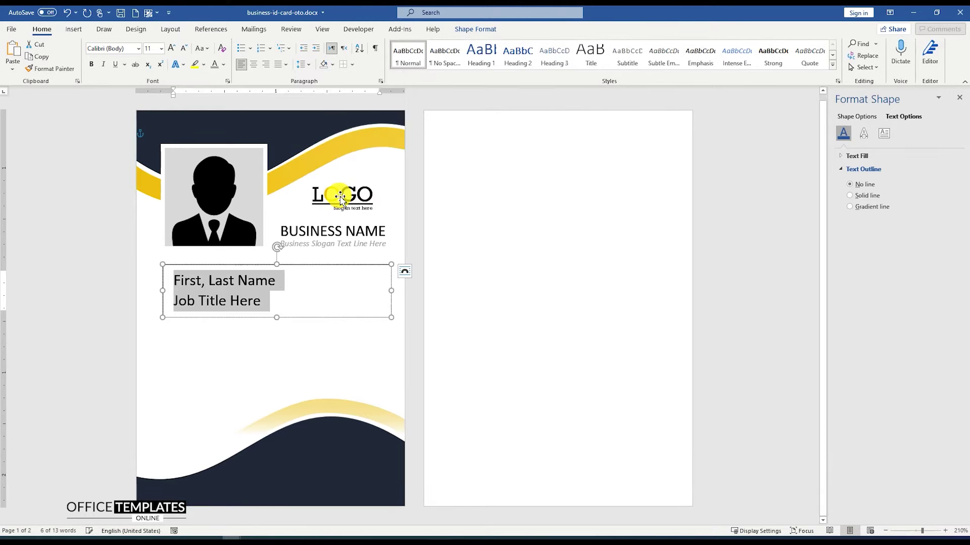
- Make 'First, Last Name' 15 pt bold
{"action": "triple_click", "coordinate": [232, 282]}
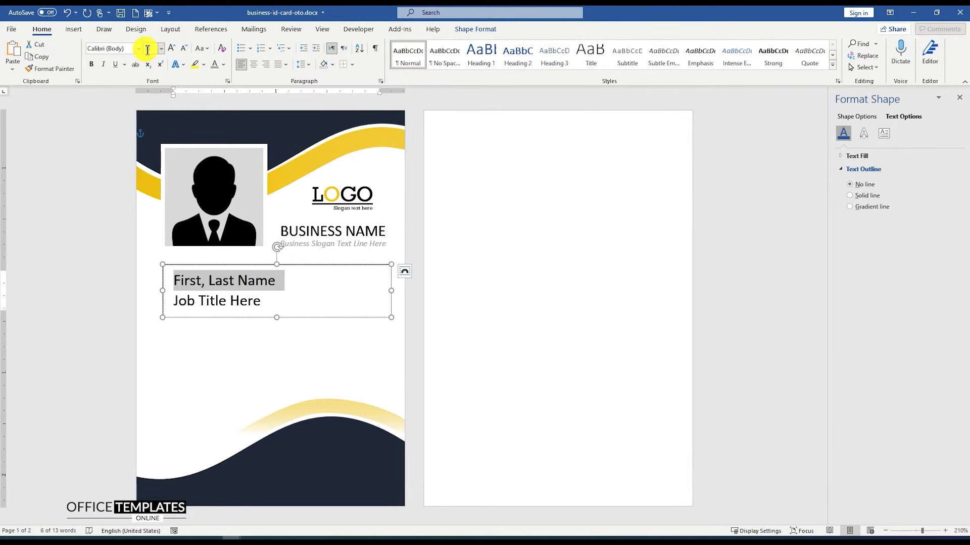
{"action": "type", "text": "15"}
{"action": "key", "text": "Return"}
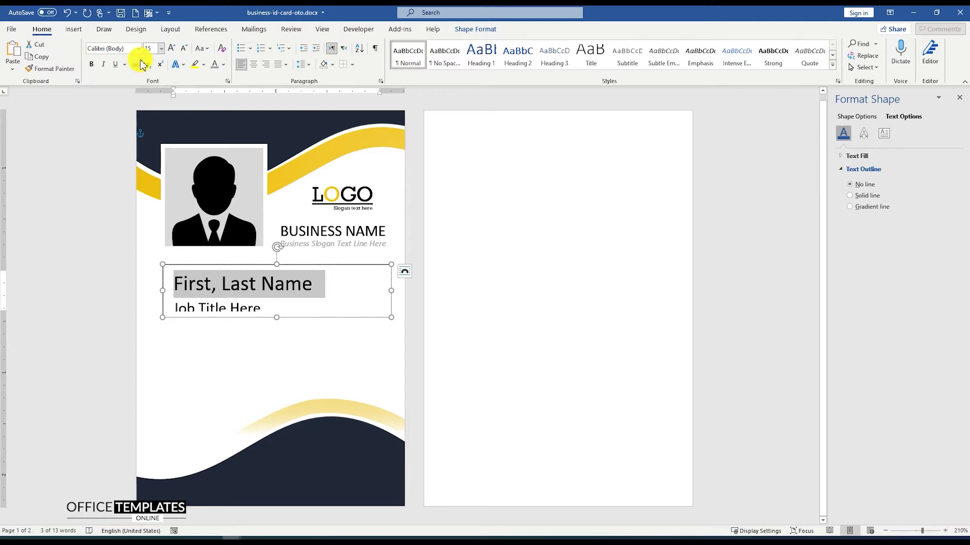
{"action": "left_click", "coordinate": [96, 66]}
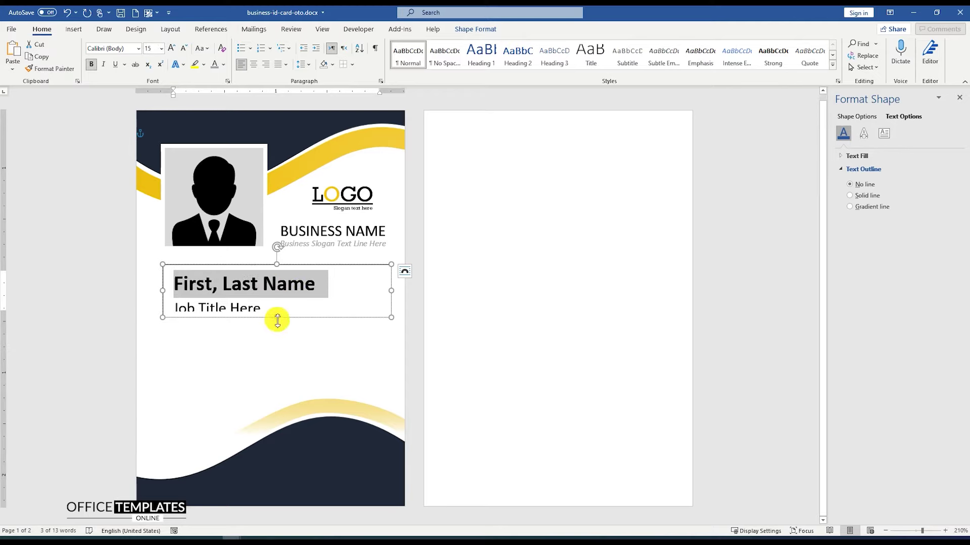
- Enlarge the box and make 'Job Title Here' 8 pt yellow
{"action": "left_click_drag", "start_coordinate": [277, 318], "coordinate": [280, 326]}
{"action": "triple_click", "coordinate": [254, 310]}
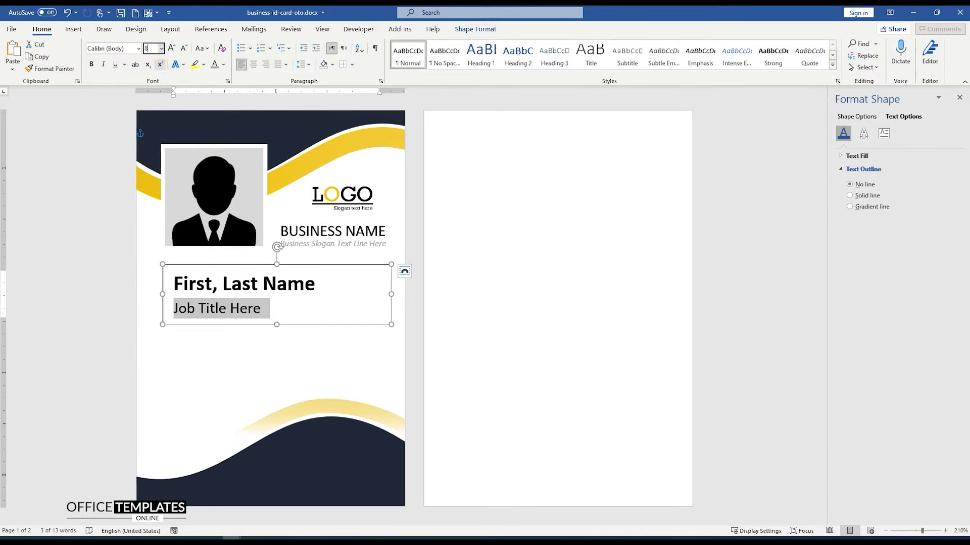
{"action": "type", "text": "8"}
{"action": "key", "text": "Return"}
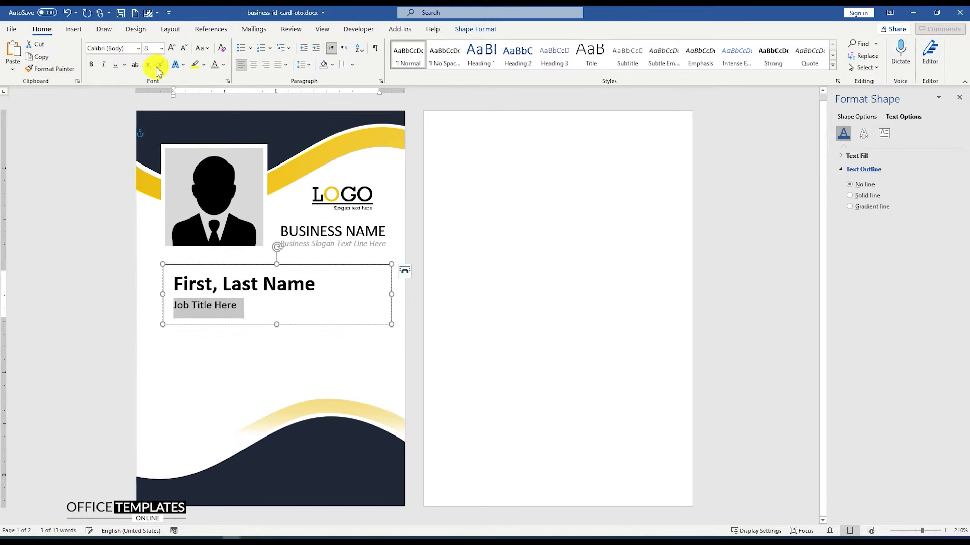
{"action": "left_click", "coordinate": [224, 64]}
{"action": "left_click", "coordinate": [219, 205]}
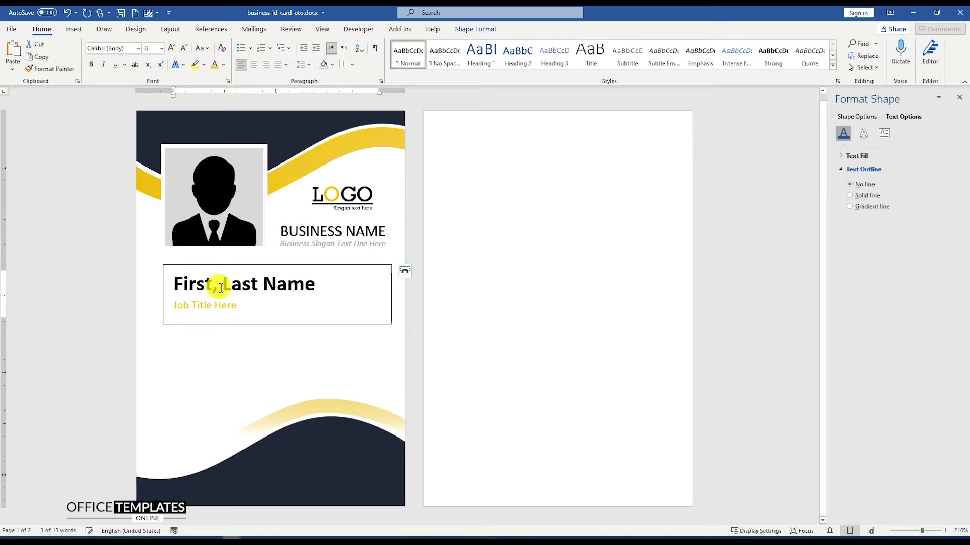
{"action": "key", "text": "ctrl+a"}
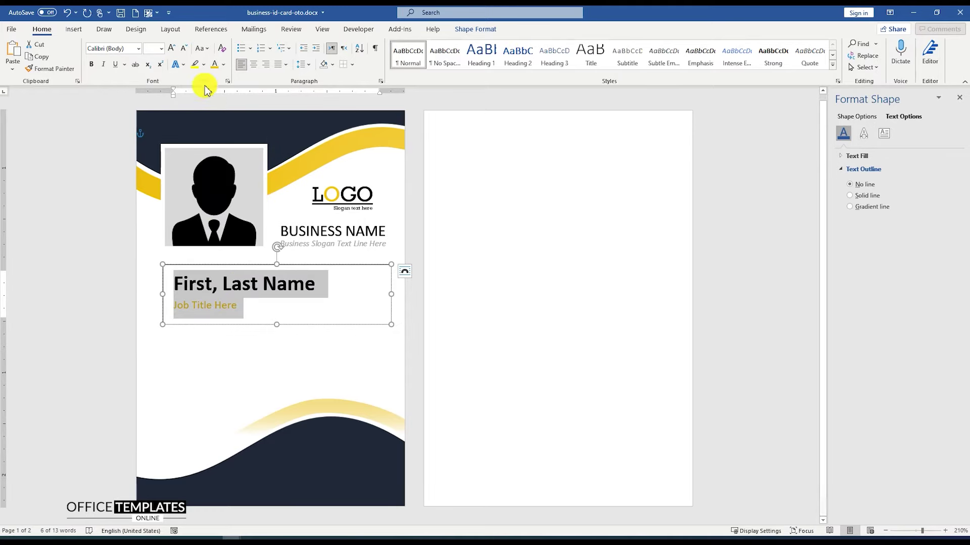
- Center the name and job title, remove the box's fill and border, and tighten its size
{"action": "left_click", "coordinate": [254, 64]}
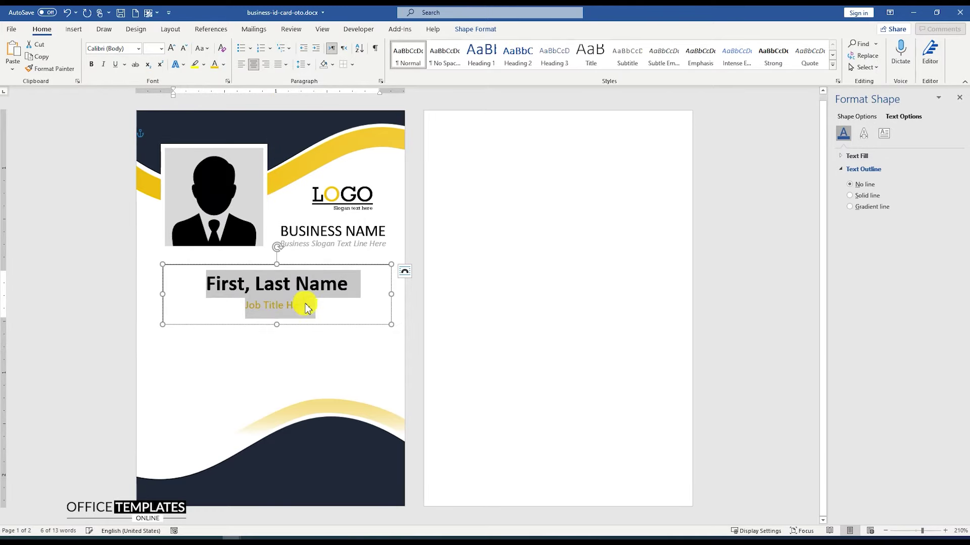
{"action": "right_click", "coordinate": [309, 265]}
{"action": "left_click", "coordinate": [342, 237]}
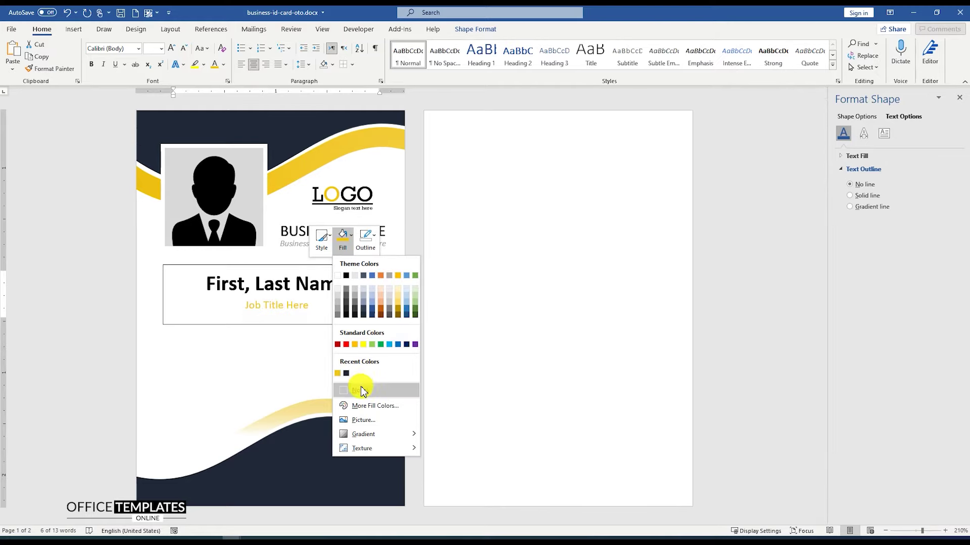
{"action": "left_click", "coordinate": [362, 392]}
{"action": "left_click", "coordinate": [365, 238]}
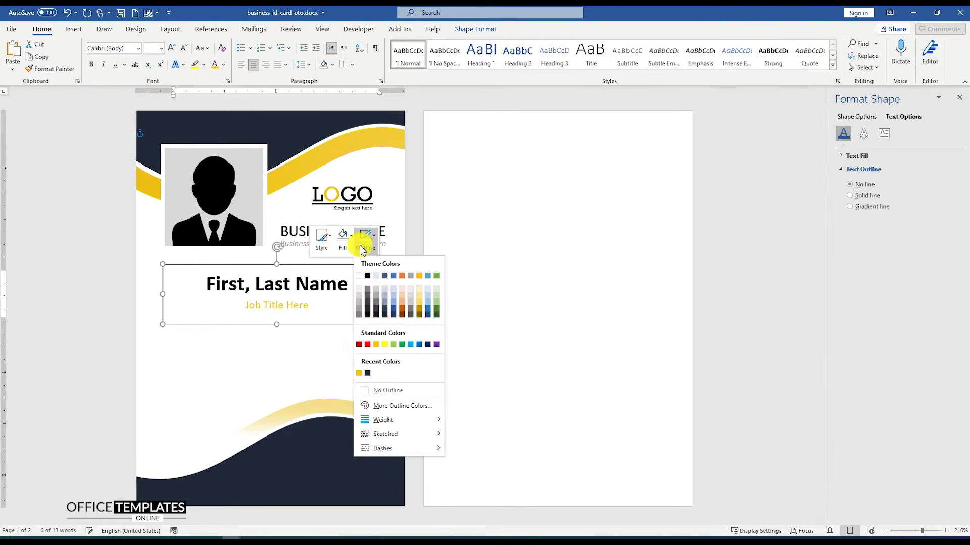
{"action": "left_click", "coordinate": [390, 394]}
{"action": "left_click_drag", "start_coordinate": [303, 264], "coordinate": [306, 258]}
{"action": "left_click_drag", "start_coordinate": [276, 314], "coordinate": [303, 359]}
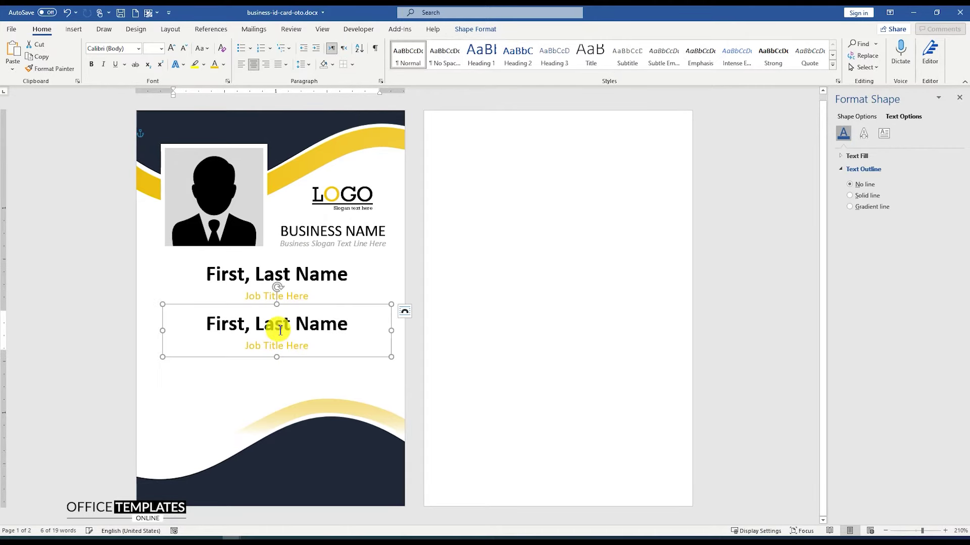
- Set the duplicated box's text to 6 pt and delete it, leaving the box empty
{"action": "key", "text": "ctrl+a"}
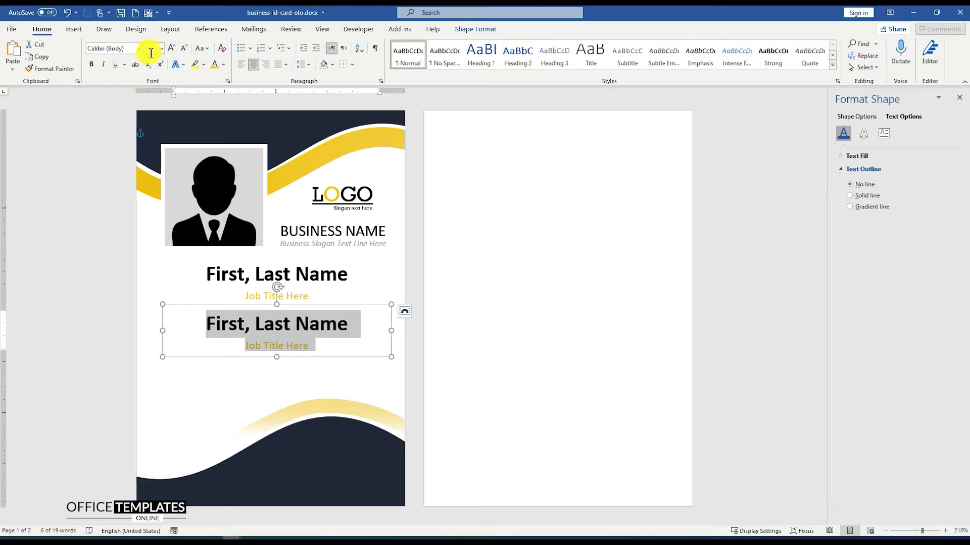
{"action": "left_click", "coordinate": [151, 49]}
{"action": "type", "text": "6"}
{"action": "key", "text": "Return"}
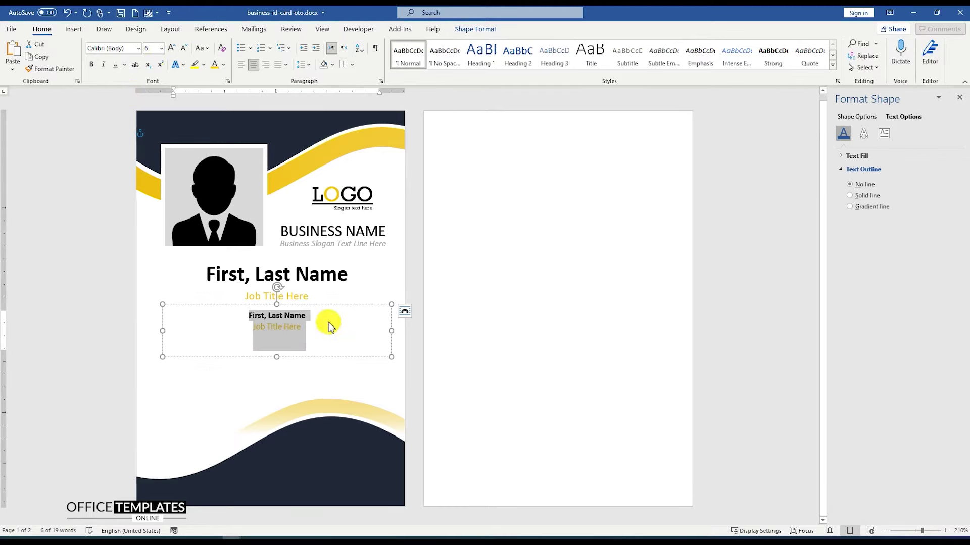
{"action": "key", "text": "Delete"}
{"action": "left_click", "coordinate": [241, 64]}
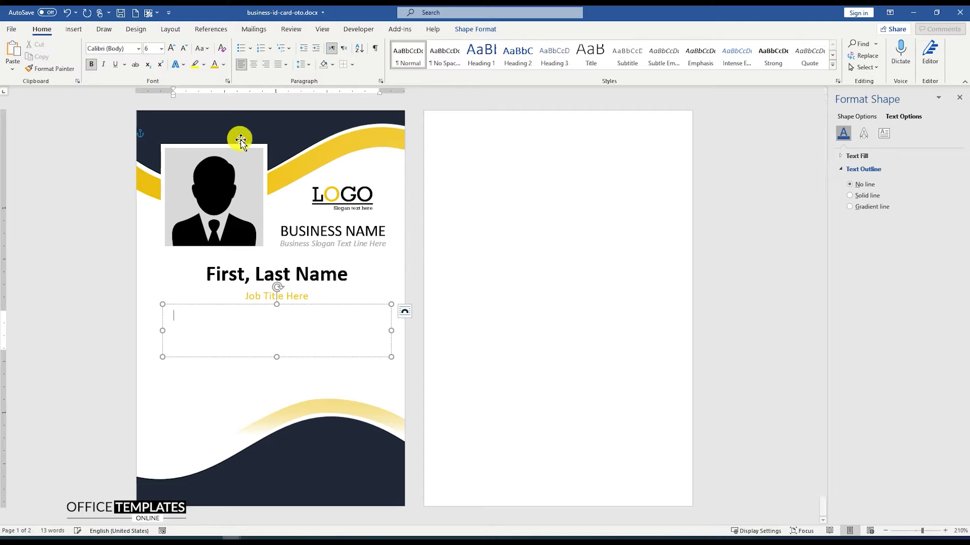
- Make the empty lower text box taller, type 'Gender' and colour it black
{"action": "scroll", "coordinate": [256, 334], "scroll_direction": "up", "scroll_amount": 3}
{"action": "scroll", "coordinate": [255, 335], "scroll_direction": "up", "scroll_amount": 6}
{"action": "left_click_drag", "start_coordinate": [422, 374], "coordinate": [424, 457]}
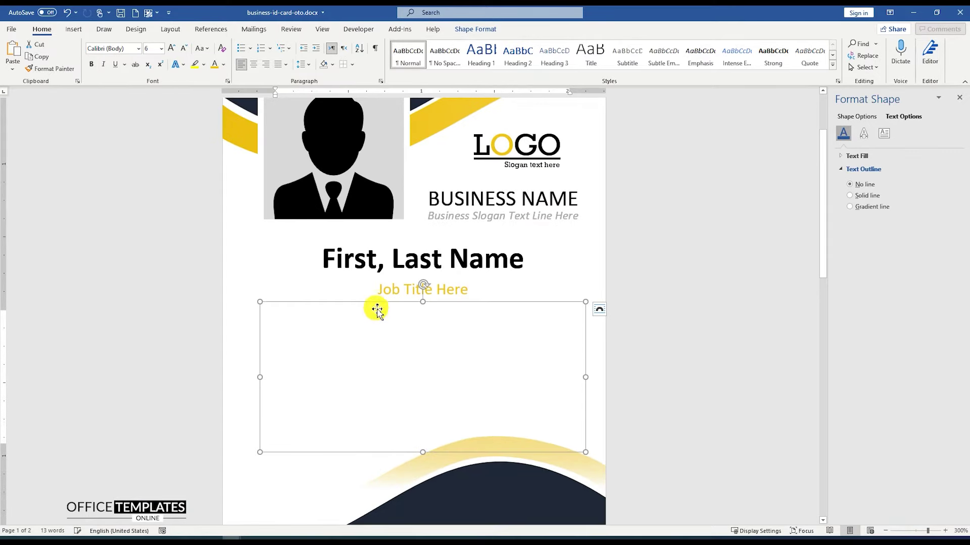
{"action": "type", "text": "Ge"}
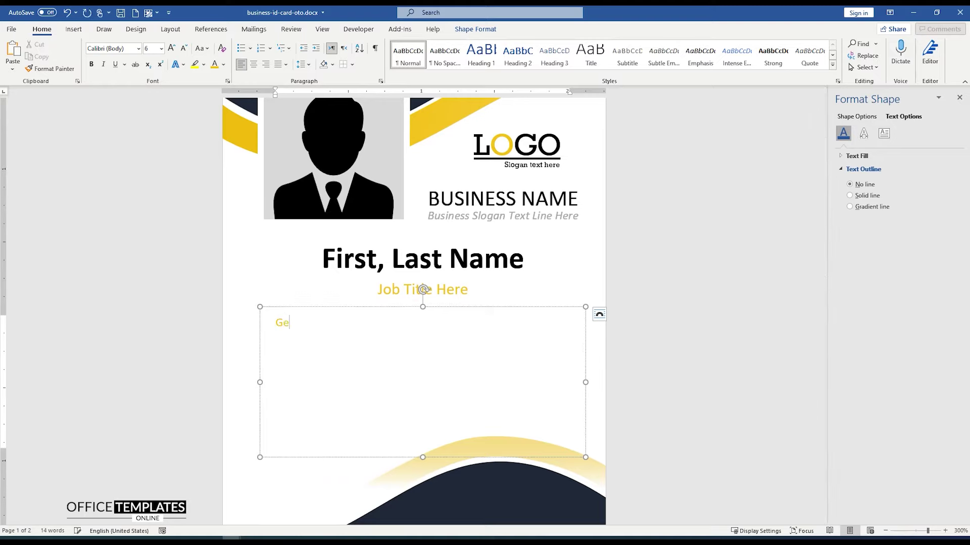
{"action": "type", "text": "nder"}
{"action": "key", "text": "ctrl+a"}
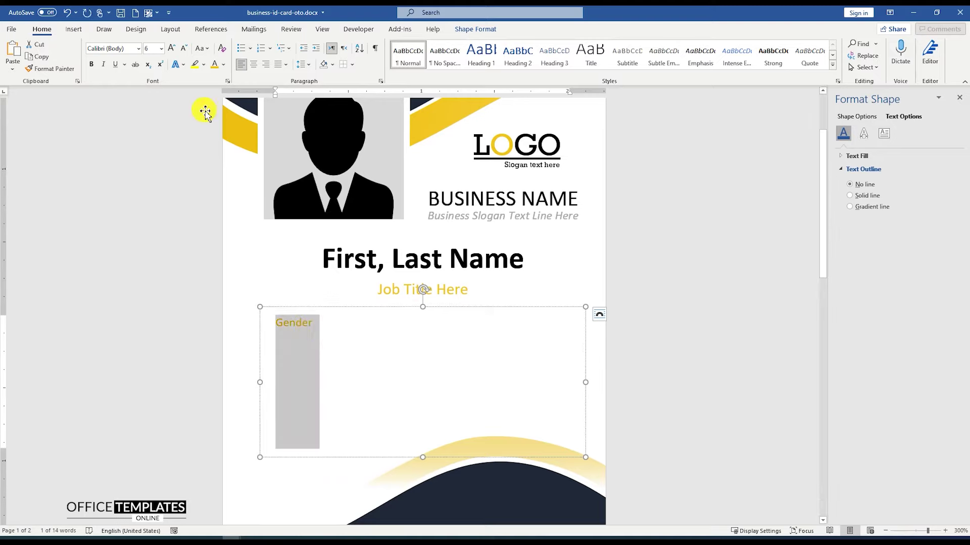
{"action": "left_click", "coordinate": [224, 65]}
{"action": "left_click", "coordinate": [223, 204]}
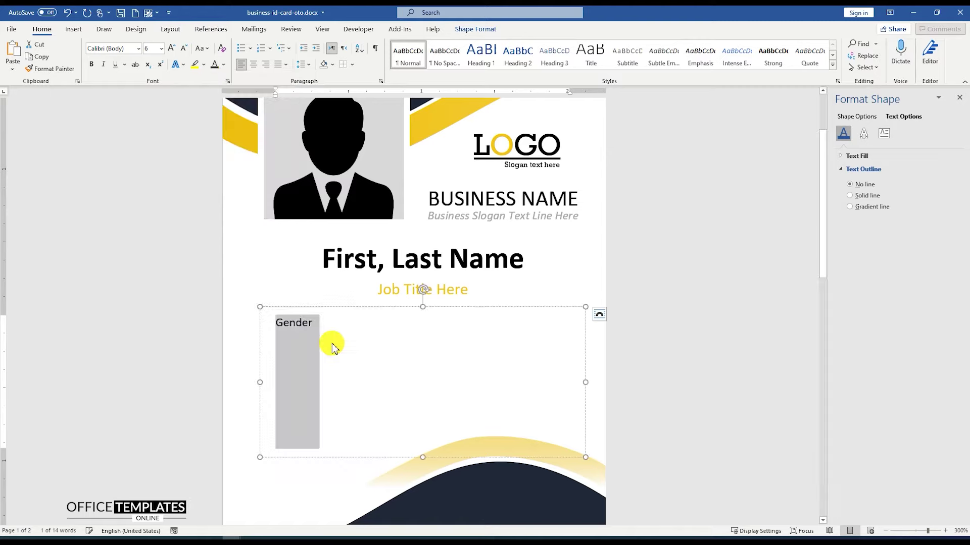
- Add a colon, set a ruler tab stop for the values column, and bold the 'Gender:' label
{"action": "left_click", "coordinate": [324, 334]}
{"action": "type", "text": ":"}
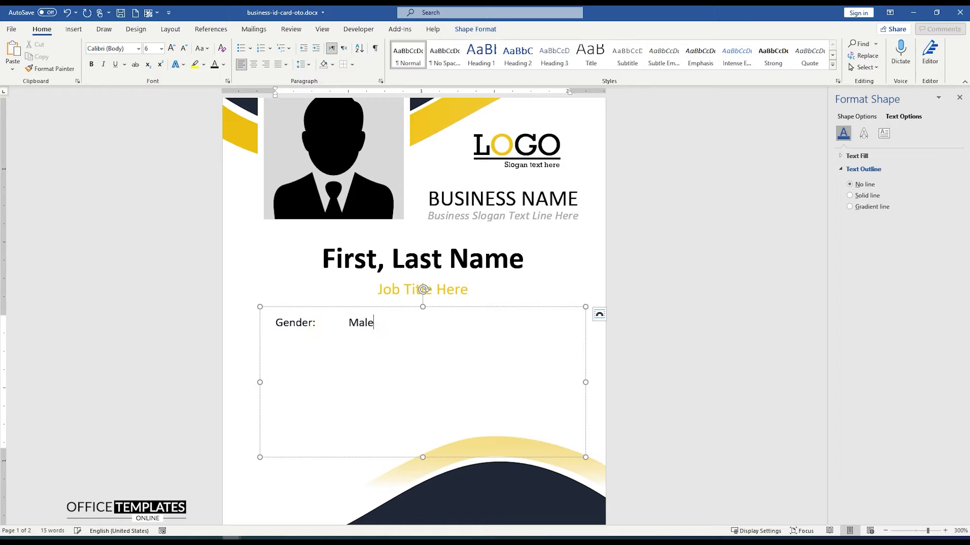
{"action": "left_click", "coordinate": [348, 322]}
{"action": "mouse_move", "coordinate": [370, 95]}
{"action": "left_mouse_down"}
{"action": "mouse_move", "coordinate": [385, 99]}
{"action": "mouse_move", "coordinate": [376, 93]}
{"action": "left_mouse_up"}
{"action": "left_click", "coordinate": [311, 322]}
{"action": "left_click_drag", "start_coordinate": [311, 322], "coordinate": [275, 323]}
{"action": "left_click", "coordinate": [91, 64]}
- Add tab-aligned Expiry Date (June 2022), Date of Birth, Contact Number and Blood Group (AB+) lines, then select the list
{"action": "left_click", "coordinate": [414, 332]}
{"action": "type", "text": "Expiry Date:"}
{"action": "key", "text": "Tab"}
{"action": "type", "text": "J"}
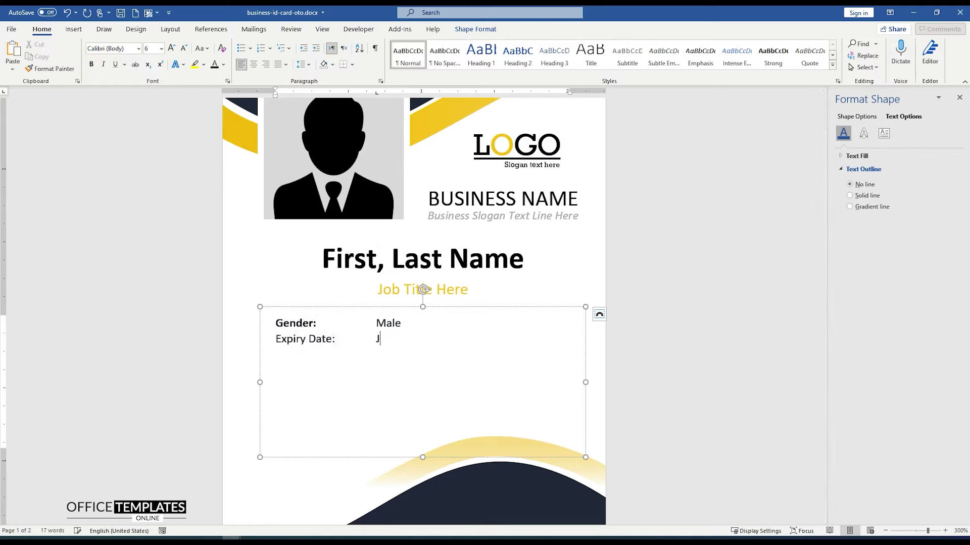
{"action": "type", "text": "une 2022 Date of Birth"}
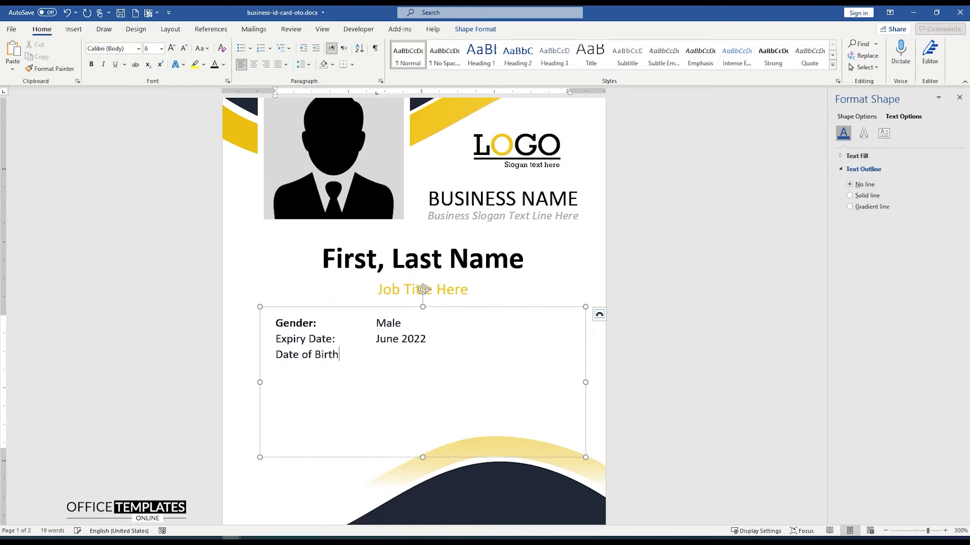
{"action": "type", "text": ":\tJuly 15, 1987"}
{"action": "key", "text": "Return"}
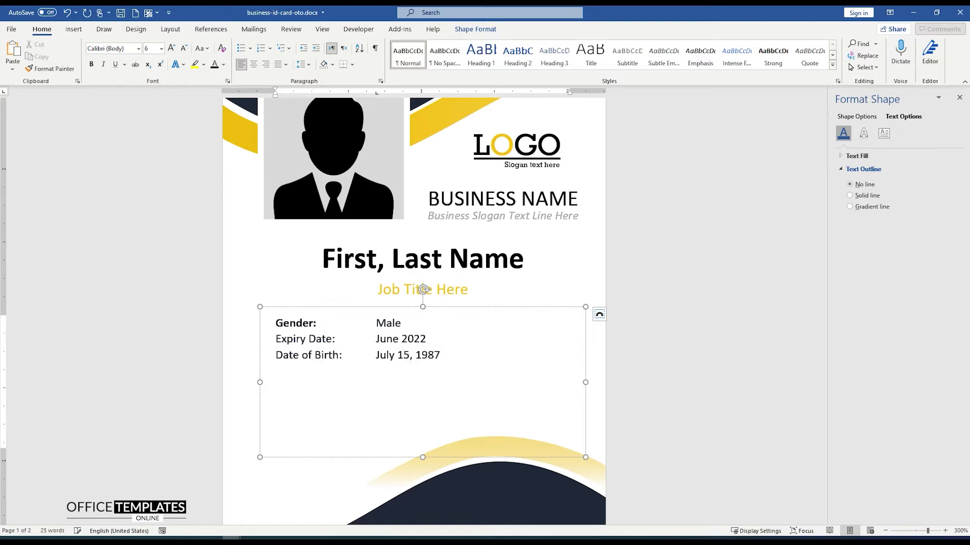
{"action": "type", "text": "Contact Number:\t+1 123-456-"}
{"action": "type", "text": "7890 "}
{"action": "type", "text": "Blood Group"}
{"action": "type", "text": ":\tAB+"}
{"action": "left_click_drag", "start_coordinate": [396, 385], "coordinate": [277, 325]}
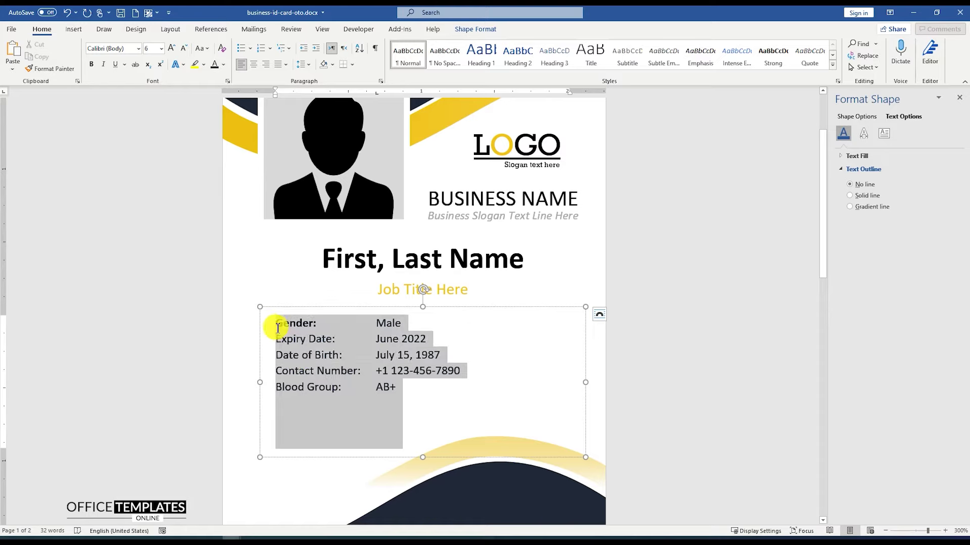
{"action": "left_click", "coordinate": [303, 64]}
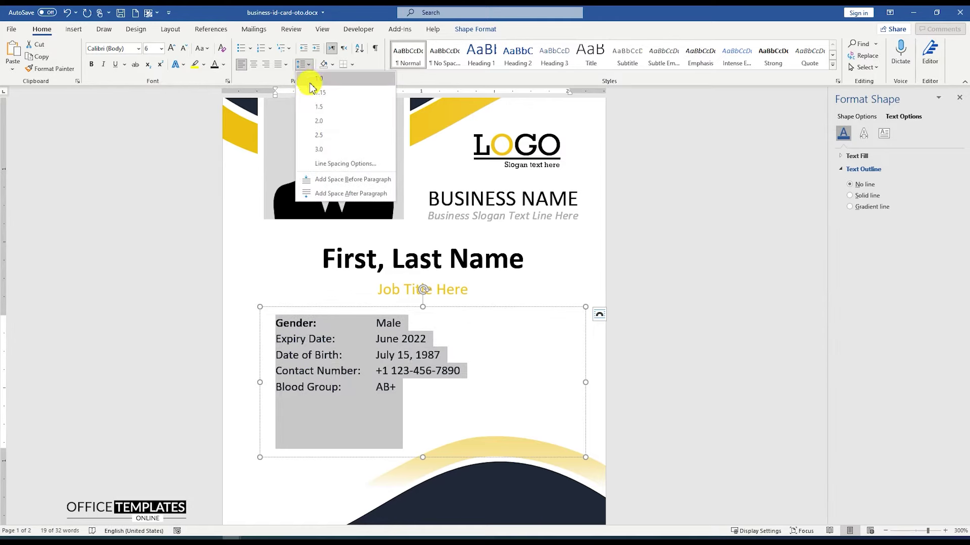
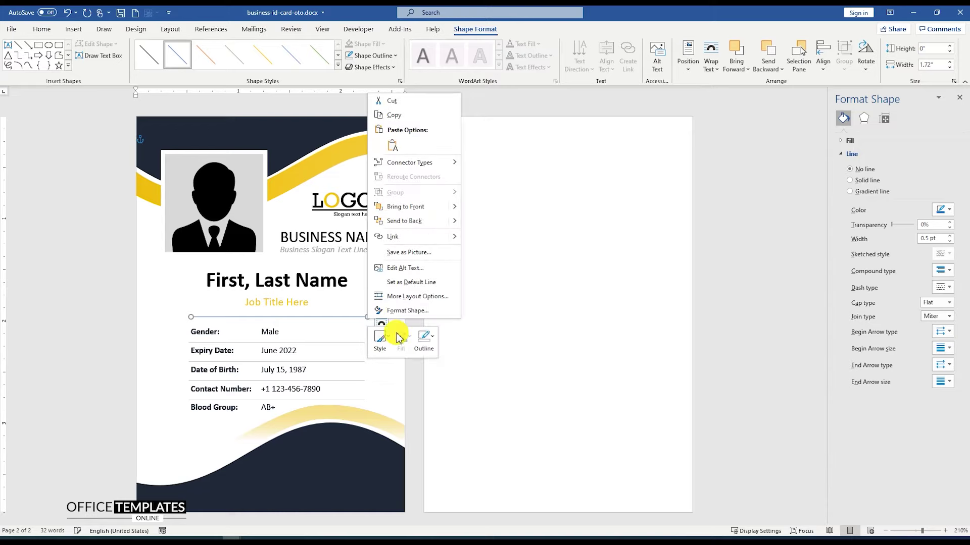
- Colour the divider line under the job title yellow from Recent Colors
{"action": "left_click", "coordinate": [427, 245]}
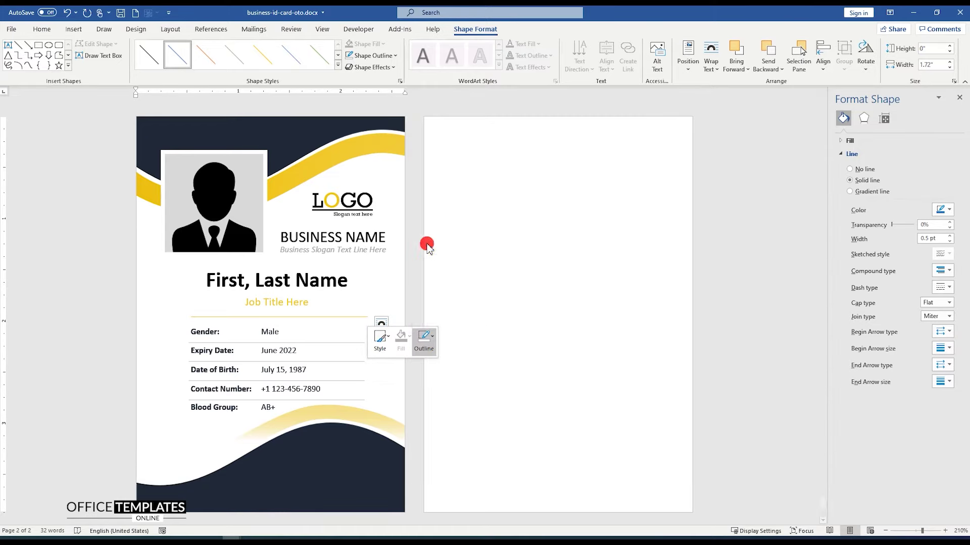
{"action": "left_click", "coordinate": [468, 308]}
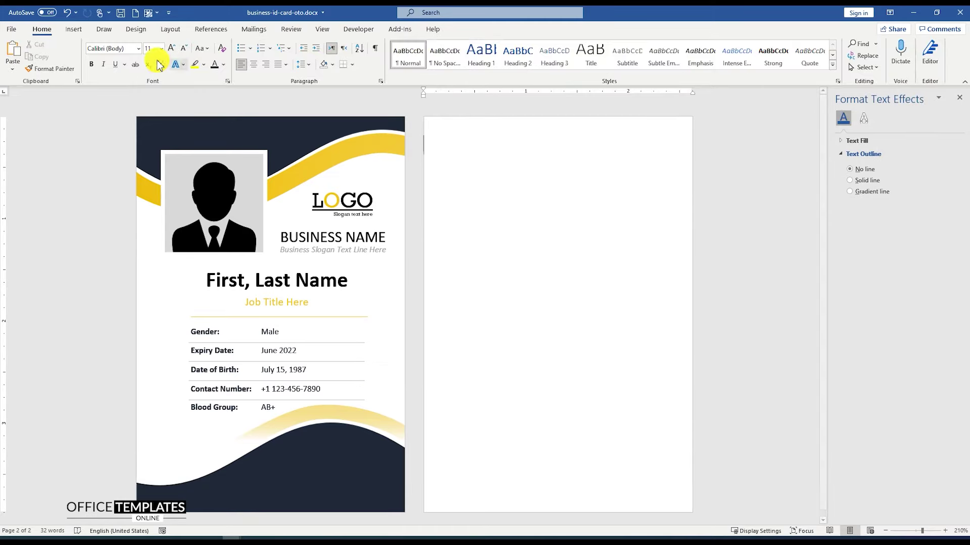
- Insert qr-code-i.svg from this device and set it In Front of Text
{"action": "left_click", "coordinate": [74, 28]}
{"action": "left_click", "coordinate": [115, 55]}
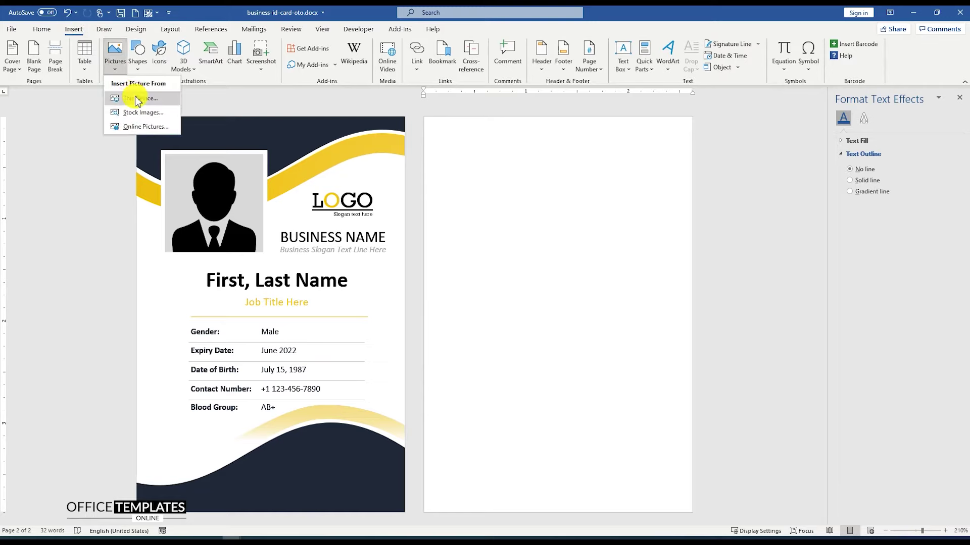
{"action": "left_click", "coordinate": [140, 105]}
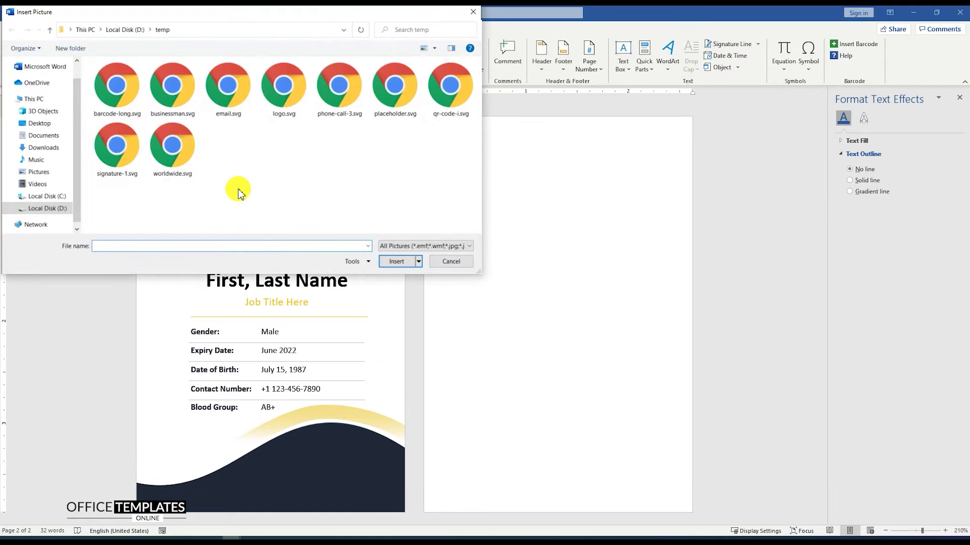
{"action": "left_click", "coordinate": [458, 102]}
{"action": "double_click", "coordinate": [458, 102]}
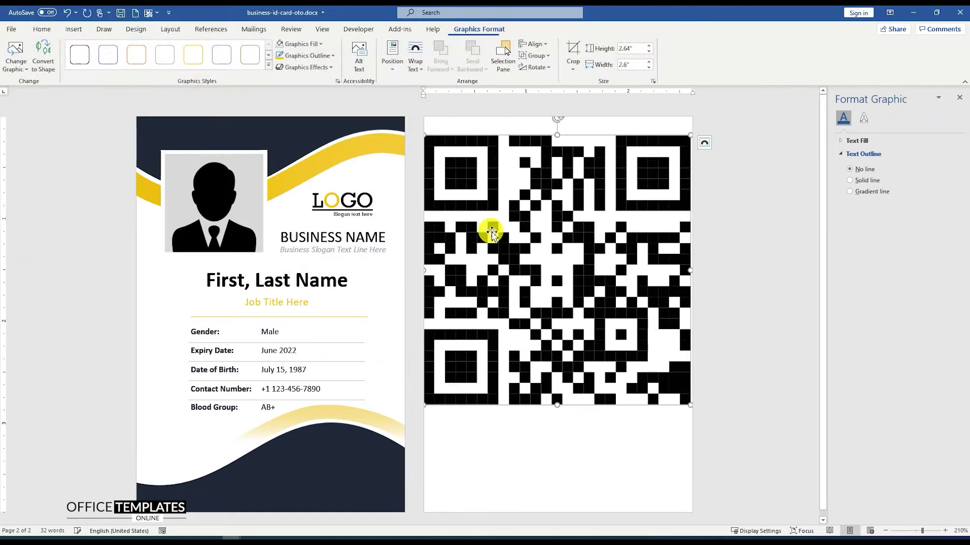
{"action": "left_click", "coordinate": [703, 145]}
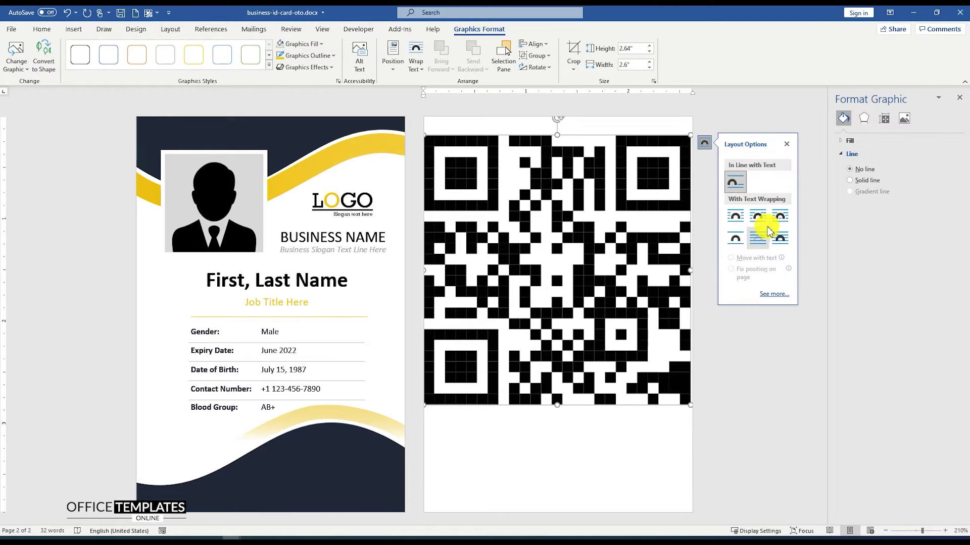
{"action": "left_click", "coordinate": [780, 237]}
- Shrink the QR code to 0.53", fill it white, and place it bottom-right
{"action": "left_click_drag", "start_coordinate": [689, 135], "coordinate": [346, 470]}
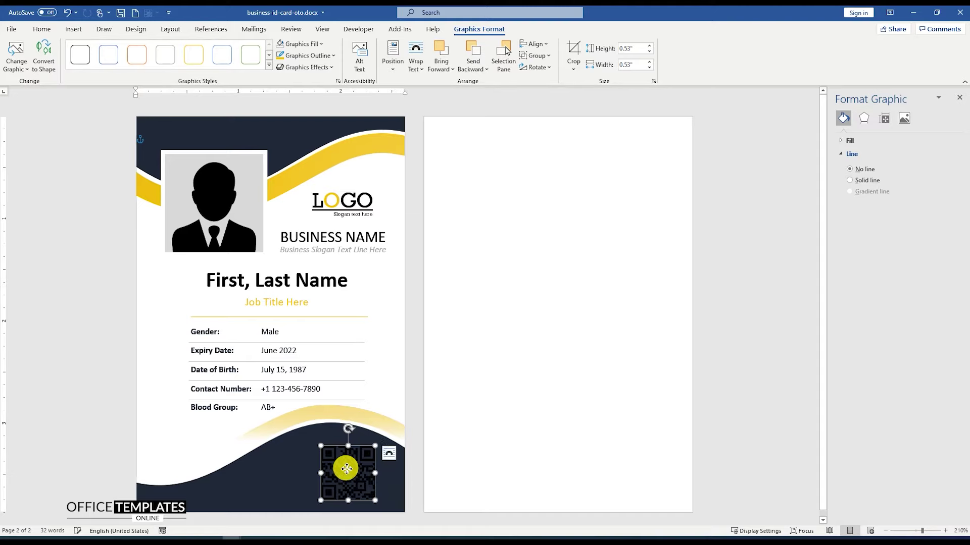
{"action": "right_click", "coordinate": [346, 469]}
{"action": "left_click", "coordinate": [380, 486]}
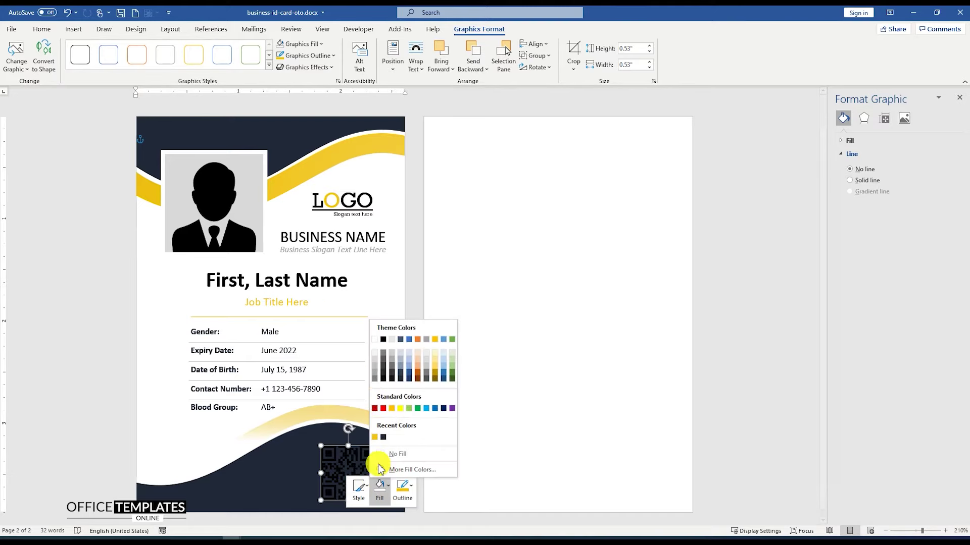
{"action": "left_click", "coordinate": [374, 340]}
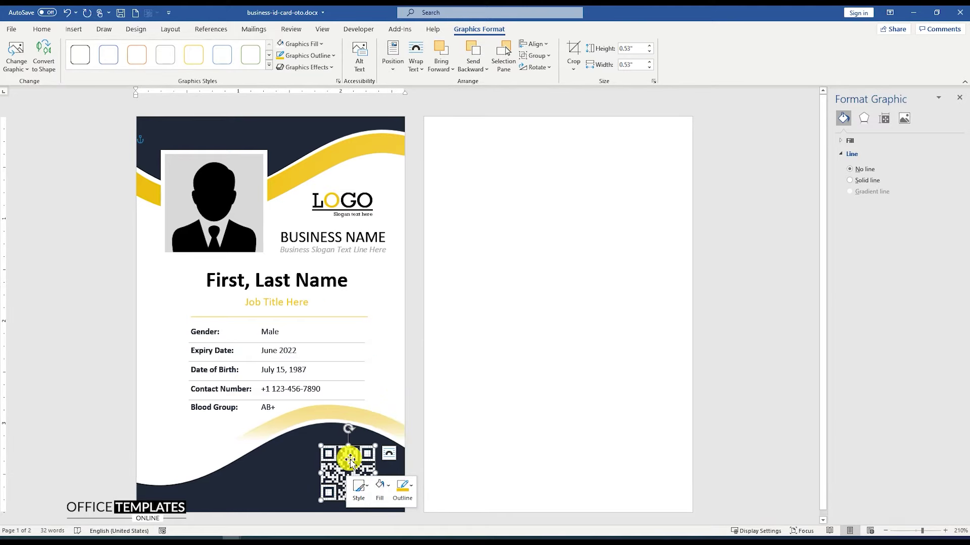
{"action": "left_click_drag", "start_coordinate": [346, 461], "coordinate": [344, 461]}
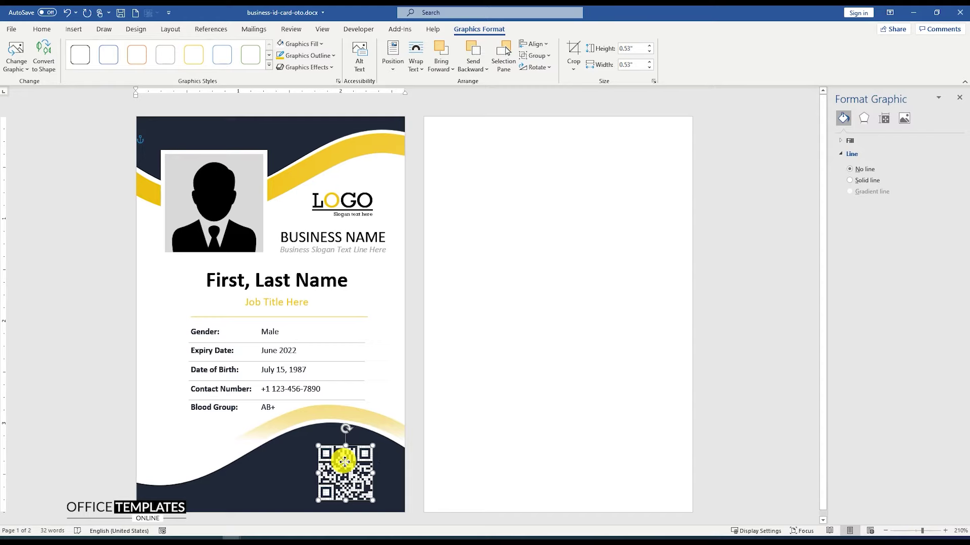
{"action": "left_click", "coordinate": [465, 438]}
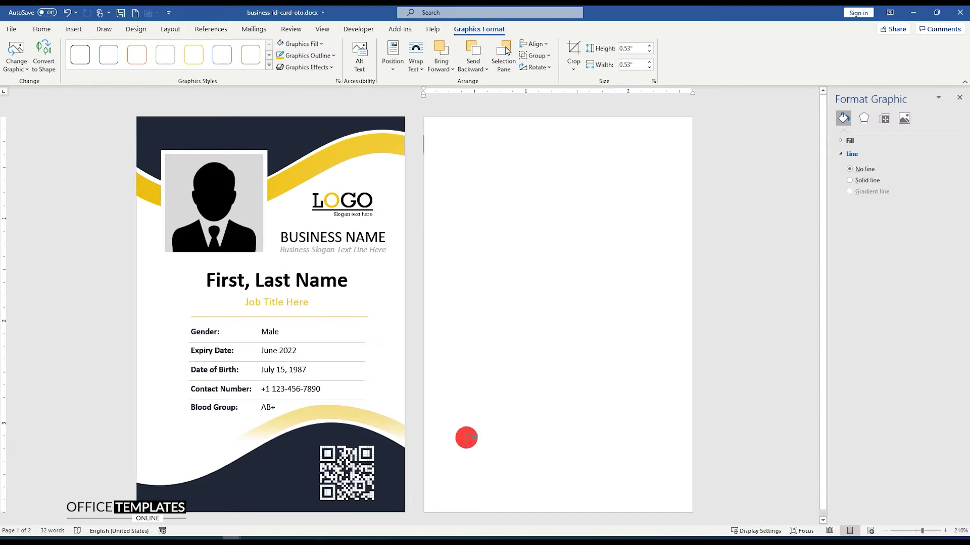
- Move the BUSINESS NAME text box down to the bottom of the card
{"action": "scroll", "coordinate": [294, 392], "scroll_direction": "up", "scroll_amount": 1}
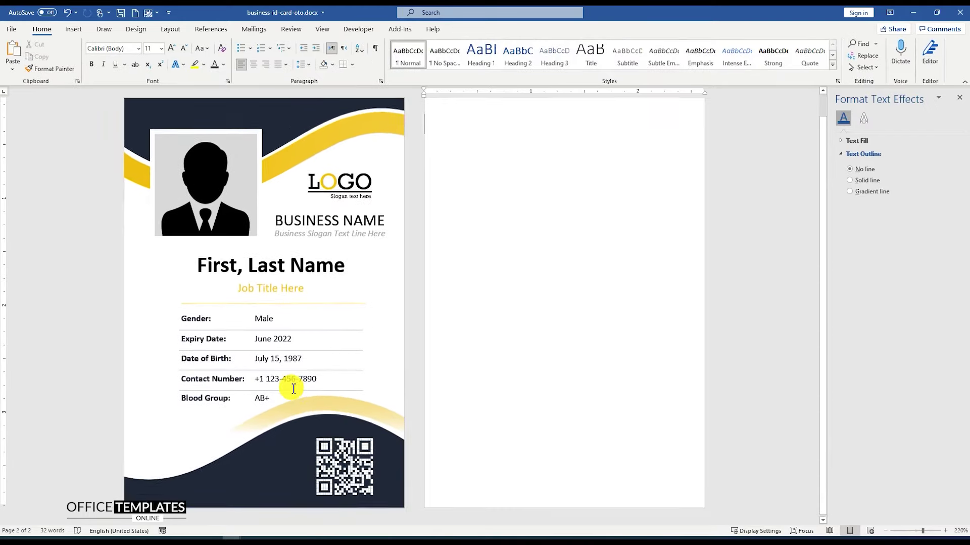
{"action": "left_click", "coordinate": [311, 219]}
{"action": "left_click_drag", "start_coordinate": [319, 211], "coordinate": [225, 448]}
{"action": "scroll", "coordinate": [228, 447], "scroll_direction": "up", "scroll_amount": 4}
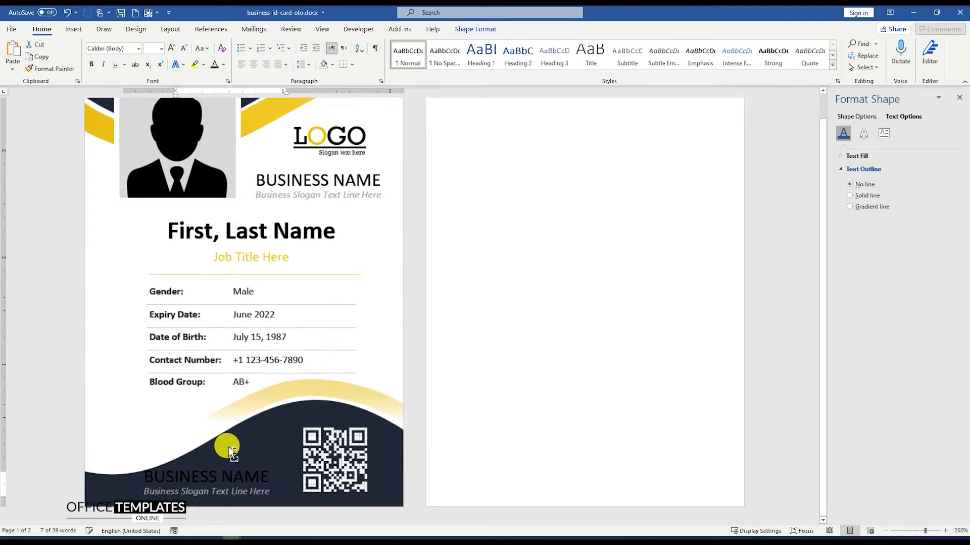
{"action": "scroll", "coordinate": [228, 446], "scroll_direction": "up", "scroll_amount": 14}
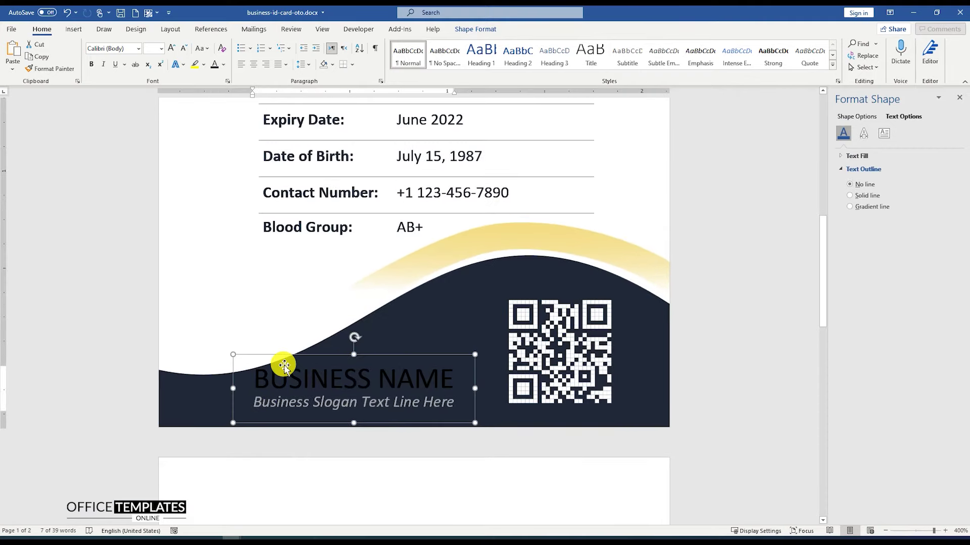
- Make the heading yellow, bold and size 9, and add an 'ID No:' line with a sample number
{"action": "left_click", "coordinate": [384, 378]}
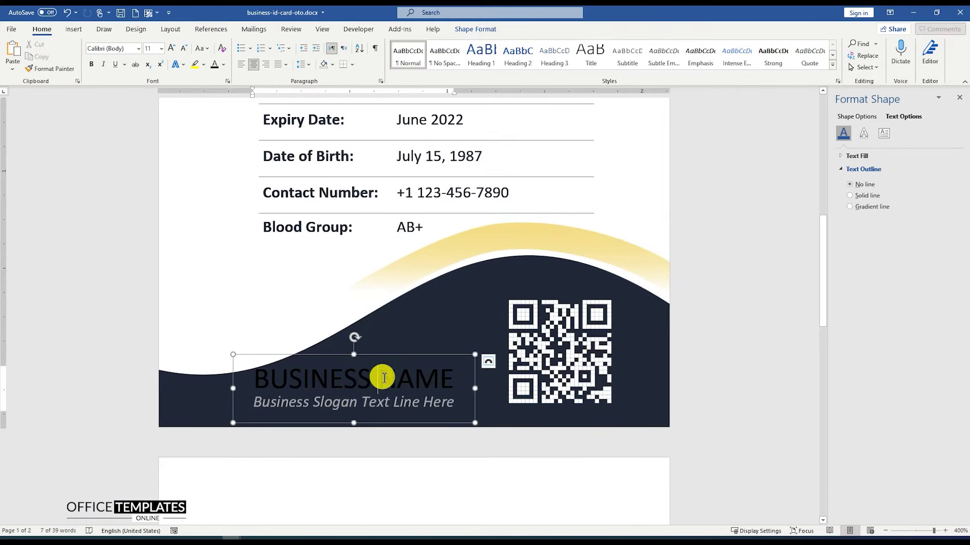
{"action": "triple_click", "coordinate": [384, 378]}
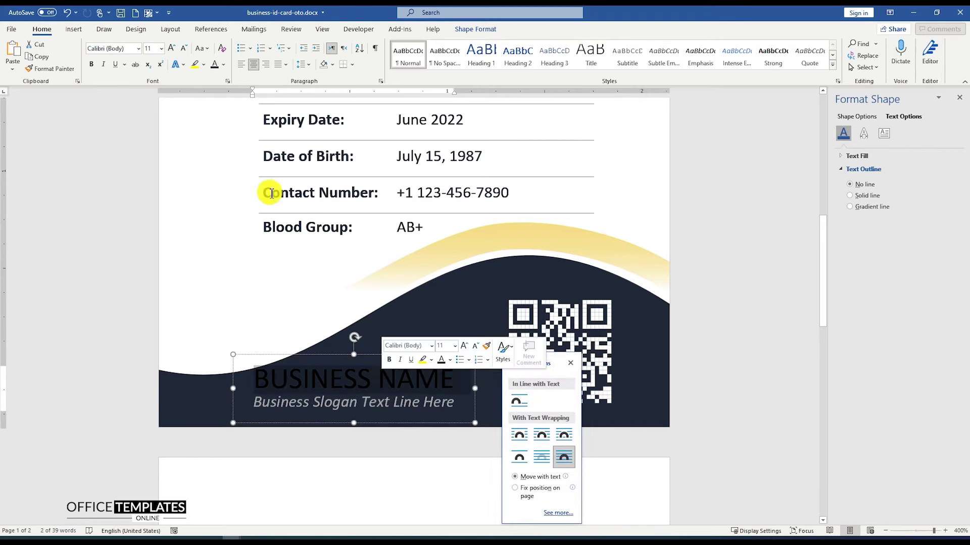
{"action": "left_click", "coordinate": [223, 64]}
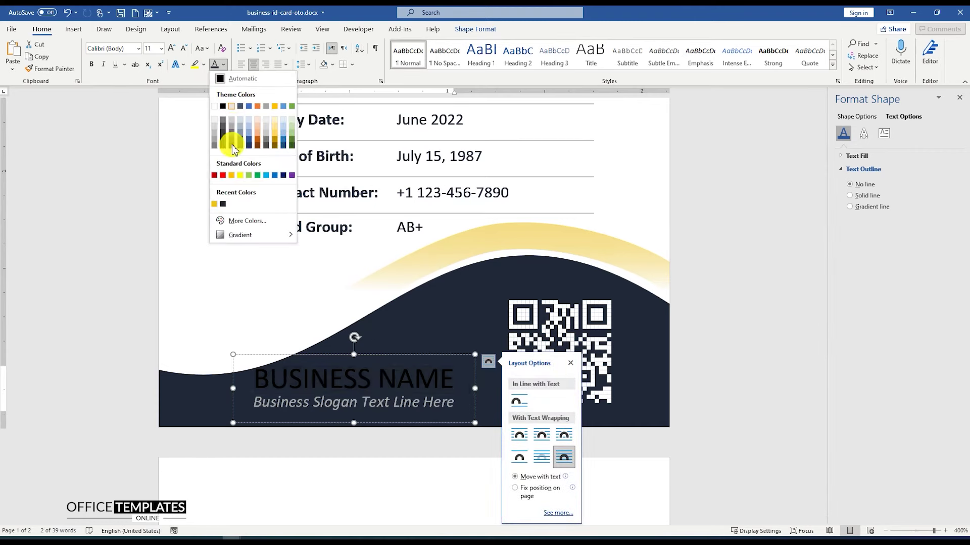
{"action": "left_click", "coordinate": [215, 206]}
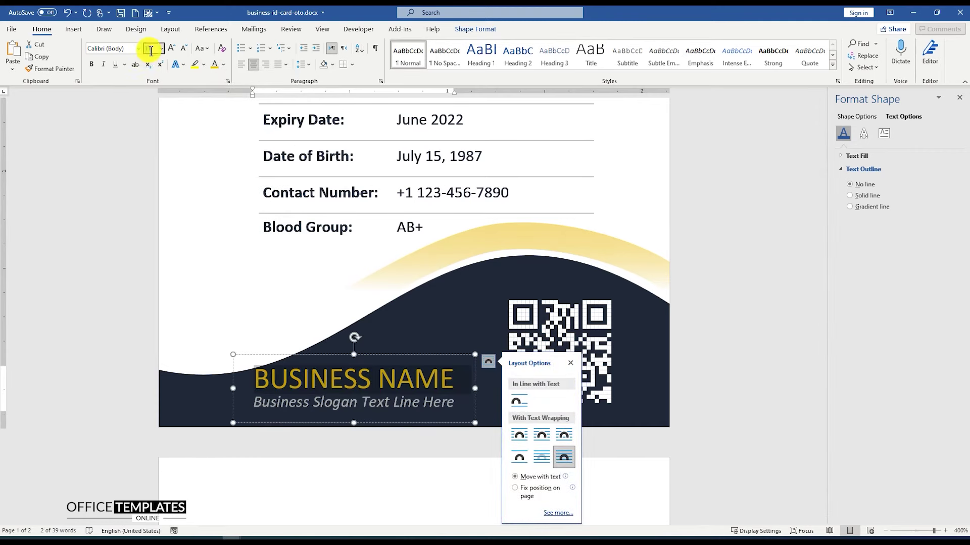
{"action": "key", "text": "Return"}
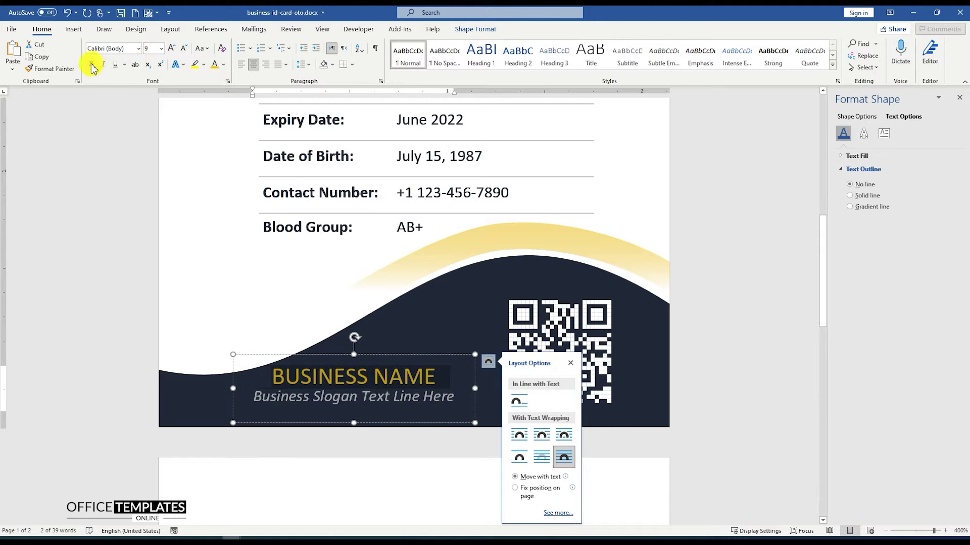
{"action": "left_click", "coordinate": [92, 66]}
{"action": "type", "text": "ID"}
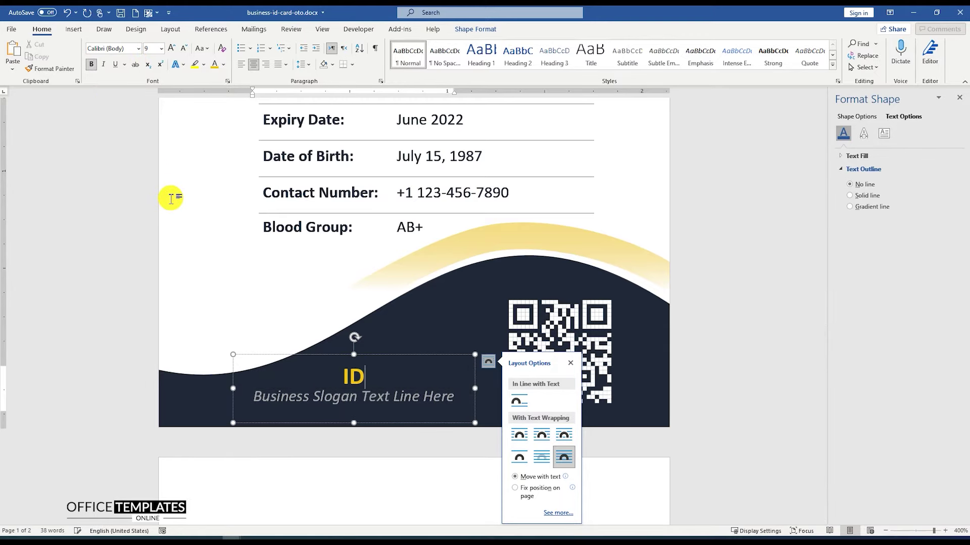
{"action": "type", "text": " No: 12"}
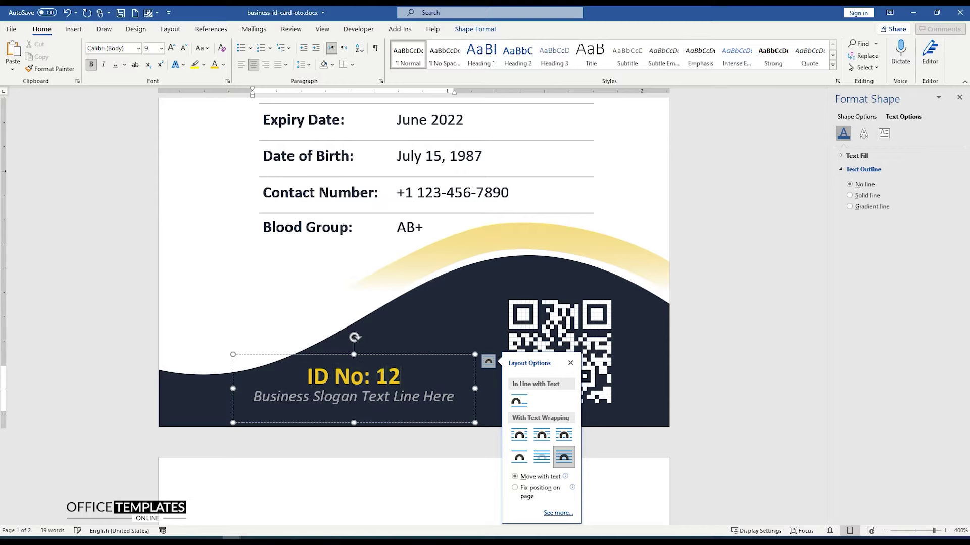
{"action": "type", "text": "34567890"}
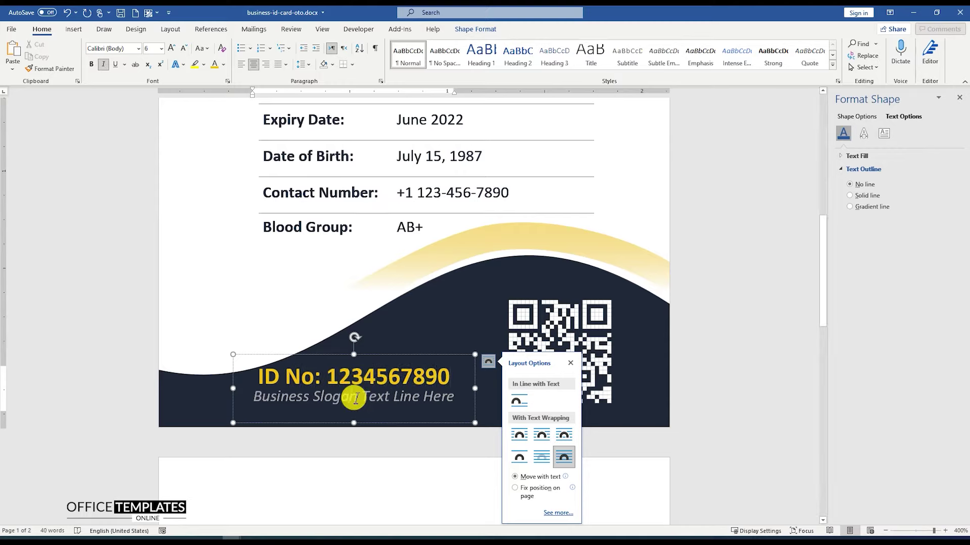
- Set the slogan line to 5 pt white and type 'lorem ipsum dolor site amet dummy'
{"action": "left_click", "coordinate": [350, 397]}
{"action": "triple_click", "coordinate": [376, 401]}
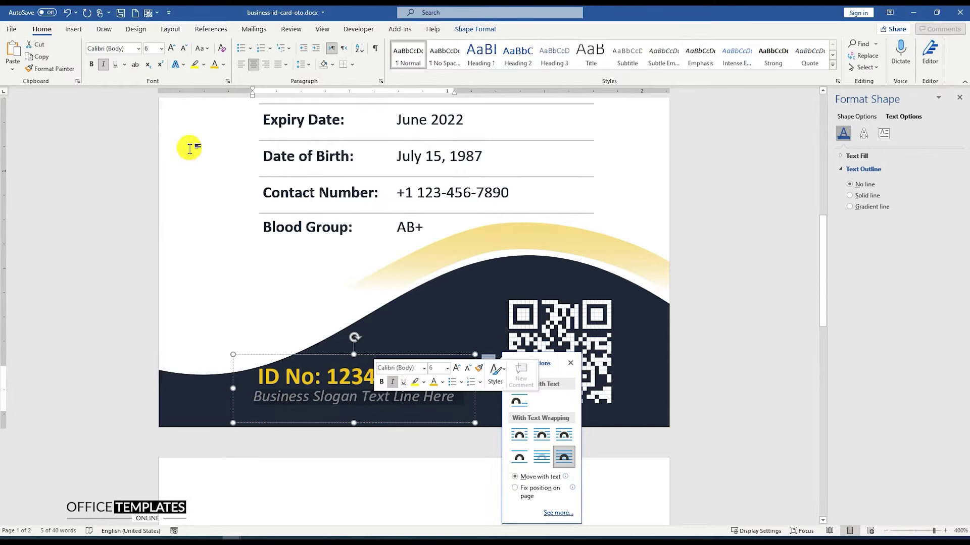
{"action": "type", "text": "5"}
{"action": "key", "text": "Return"}
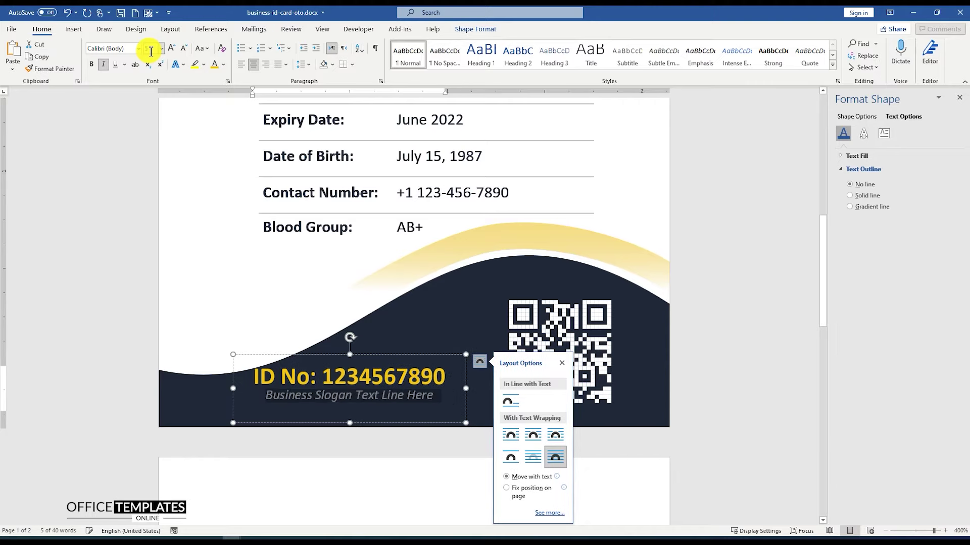
{"action": "left_click", "coordinate": [223, 64]}
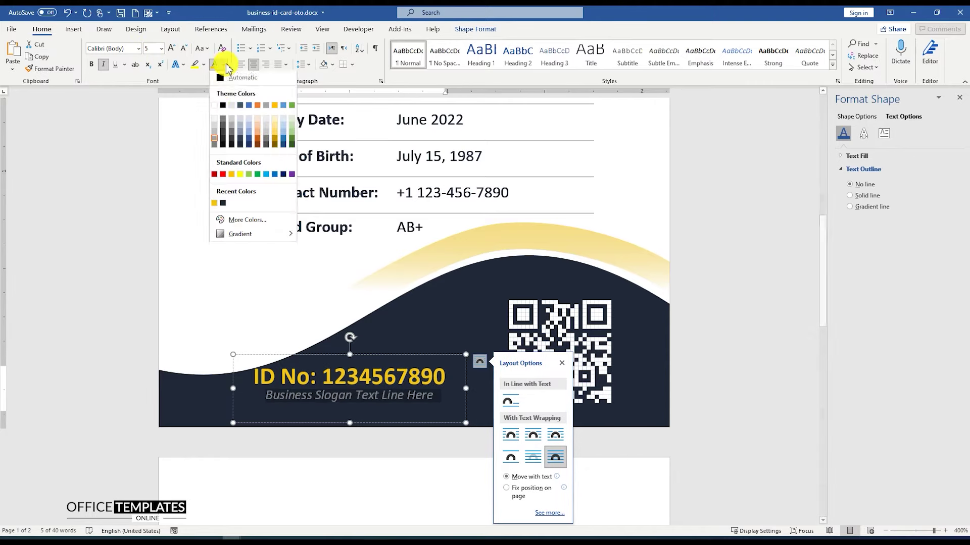
{"action": "left_click", "coordinate": [214, 107]}
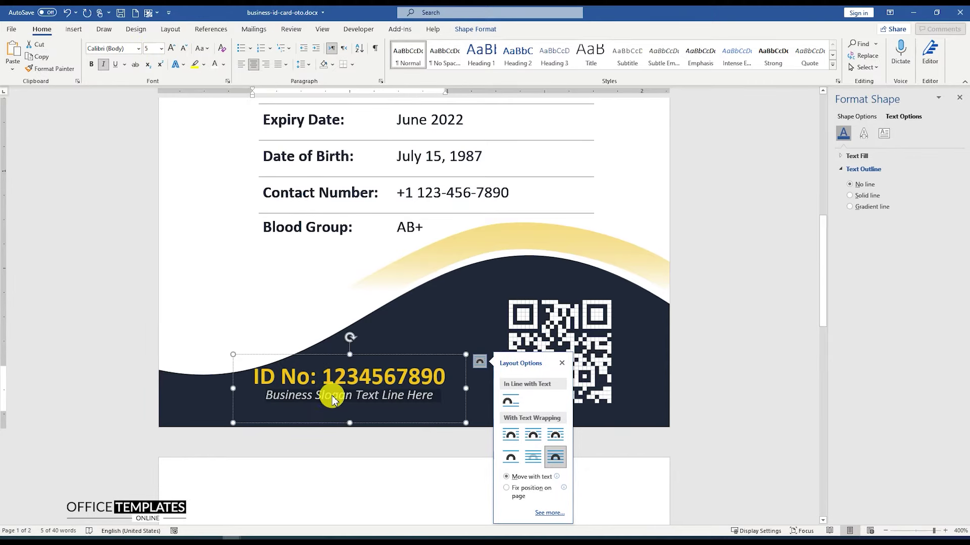
{"action": "type", "text": "lorem"}
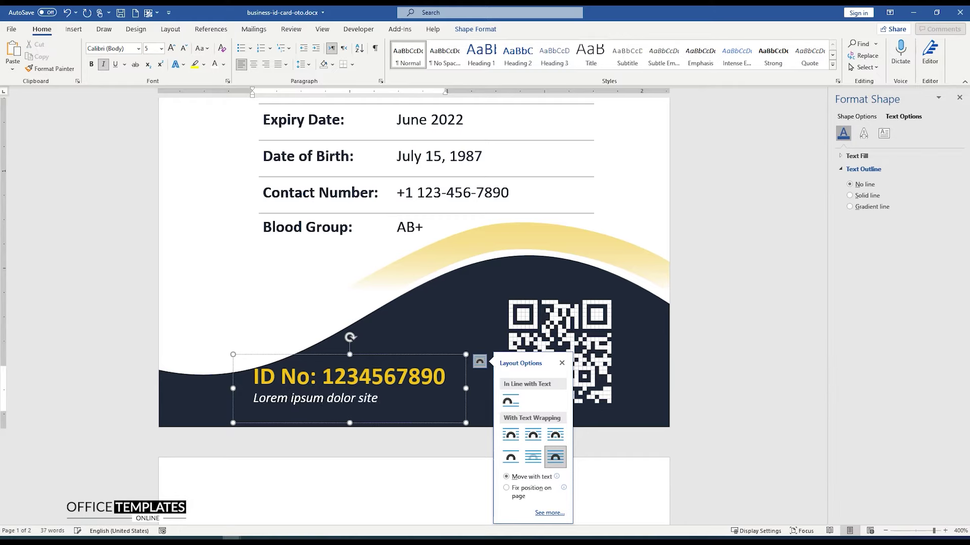
{"action": "type", "text": " ipsum dolor site amet dummy"}
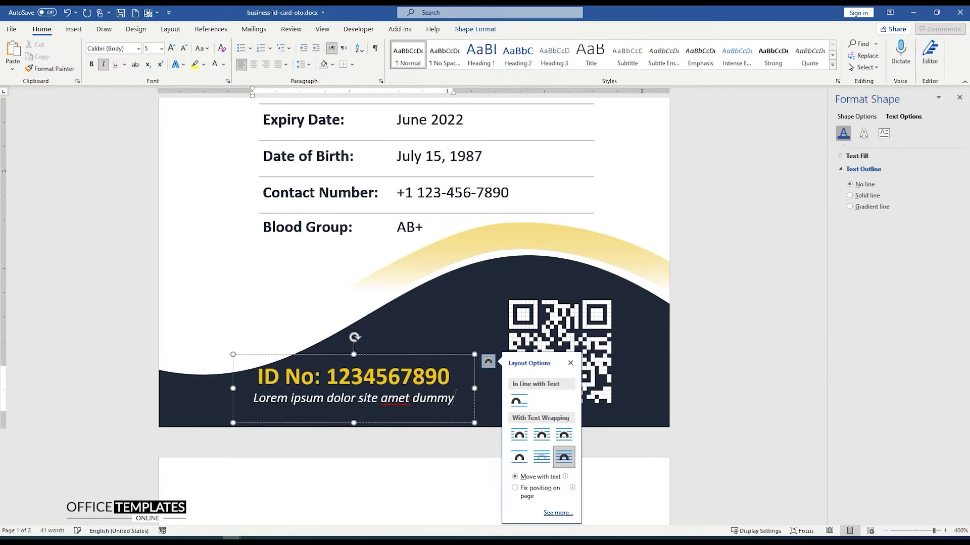
- Left-align all the ID box text and shift the box left and down
{"action": "key", "text": "ctrl+a"}
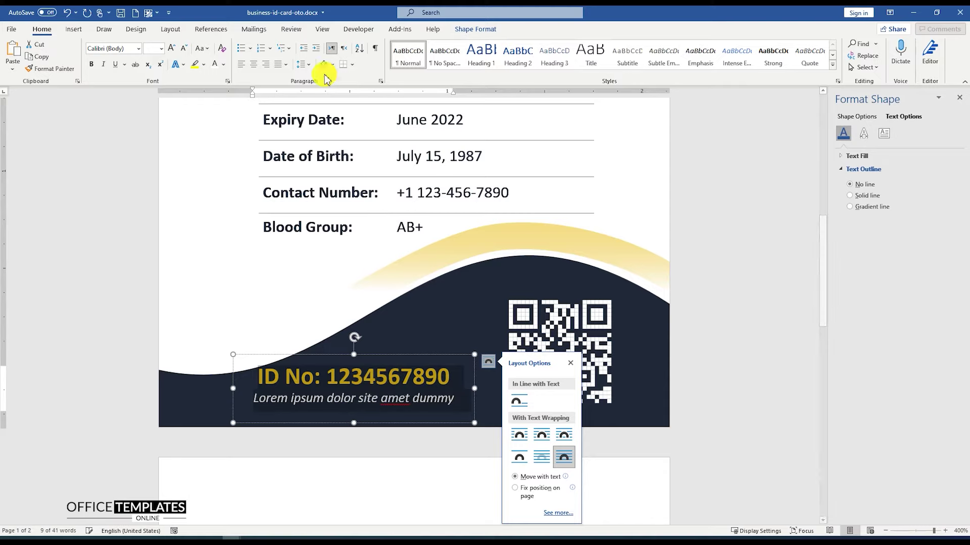
{"action": "left_click", "coordinate": [241, 64]}
{"action": "left_click", "coordinate": [326, 357]}
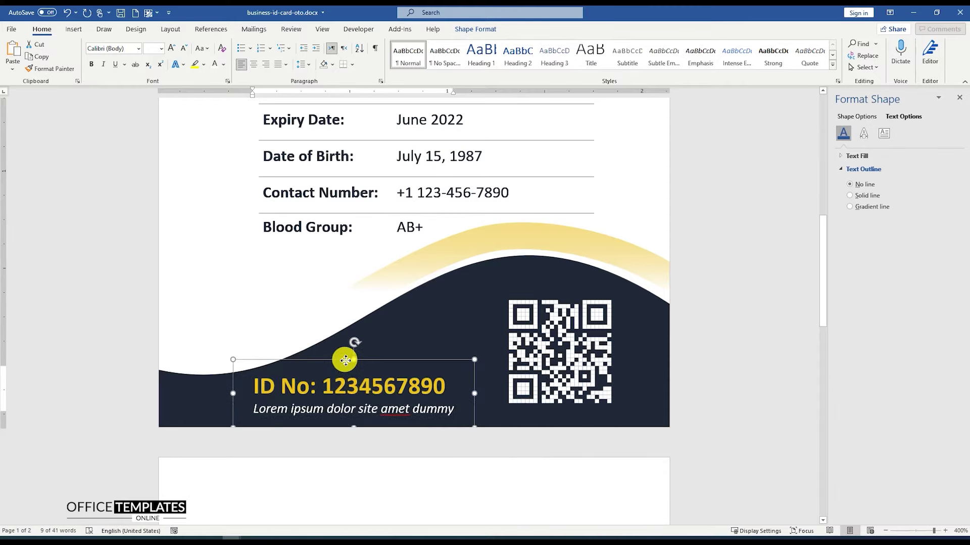
{"action": "left_click_drag", "start_coordinate": [347, 354], "coordinate": [295, 365]}
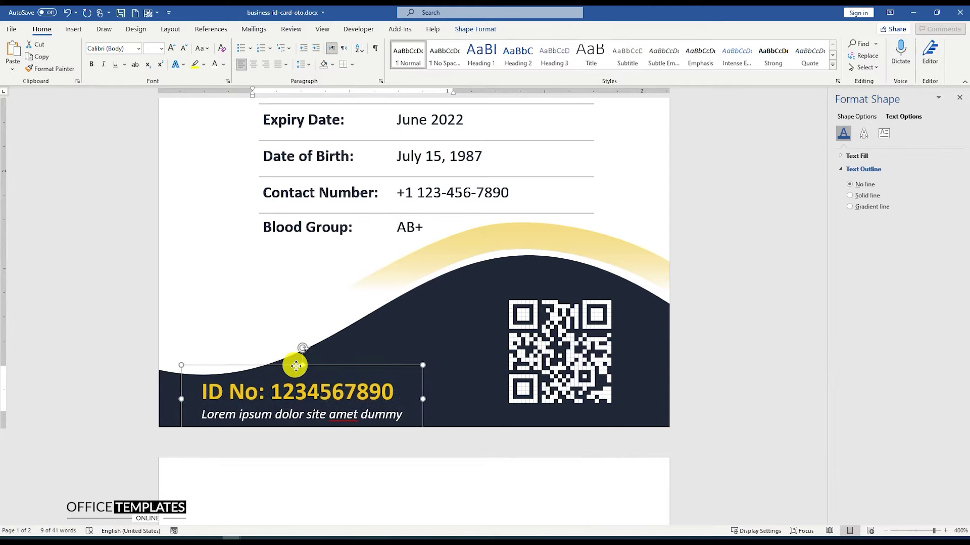
{"action": "scroll", "coordinate": [357, 338], "scroll_direction": "down", "scroll_amount": 20}
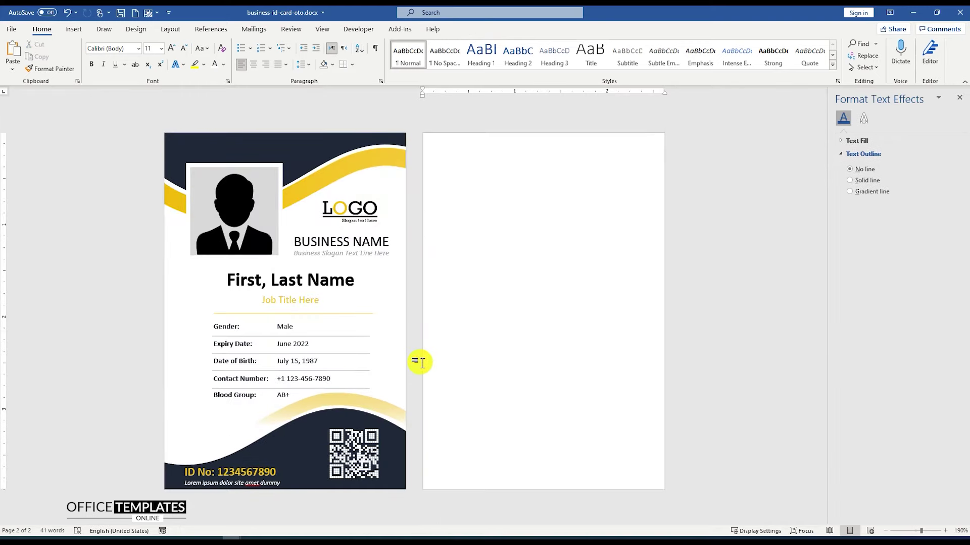
- Shift the ID box slightly right and copy the dark top wave onto page 2
{"action": "left_click_drag", "start_coordinate": [240, 459], "coordinate": [281, 453]}
{"action": "left_click", "coordinate": [455, 411]}
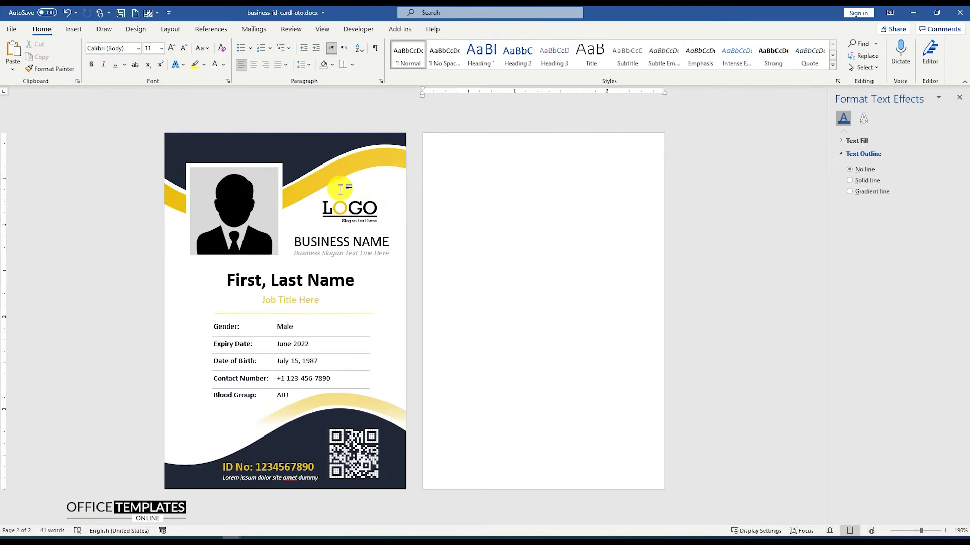
{"action": "left_click", "coordinate": [301, 148]}
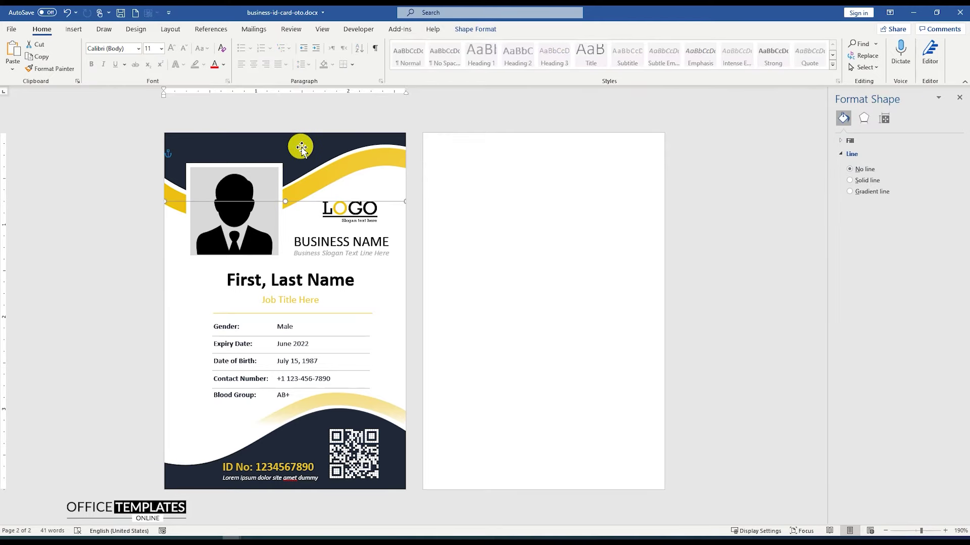
{"action": "left_click_drag", "start_coordinate": [294, 147], "coordinate": [511, 221]}
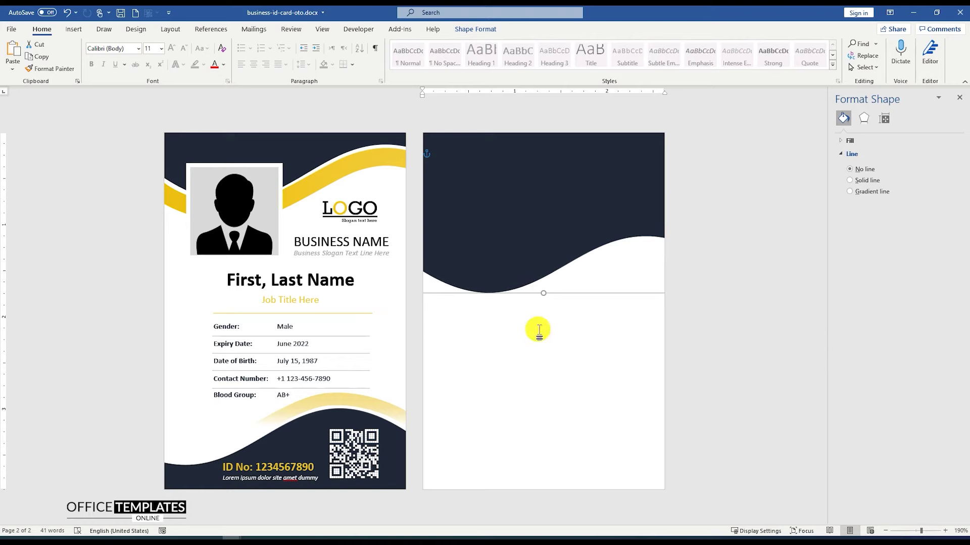
- Copy the yellow wave onto page 2, set its width to 1 pt, and fit it under the dark wave
{"action": "left_click", "coordinate": [342, 174]}
{"action": "left_click_drag", "start_coordinate": [342, 174], "coordinate": [538, 320]}
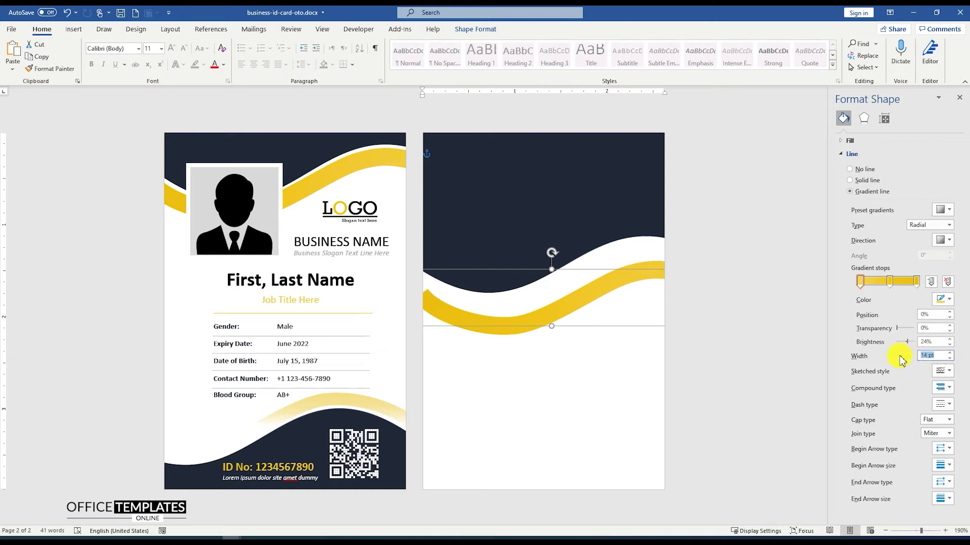
{"action": "type", "text": "1"}
{"action": "left_click_drag", "start_coordinate": [552, 307], "coordinate": [540, 283]}
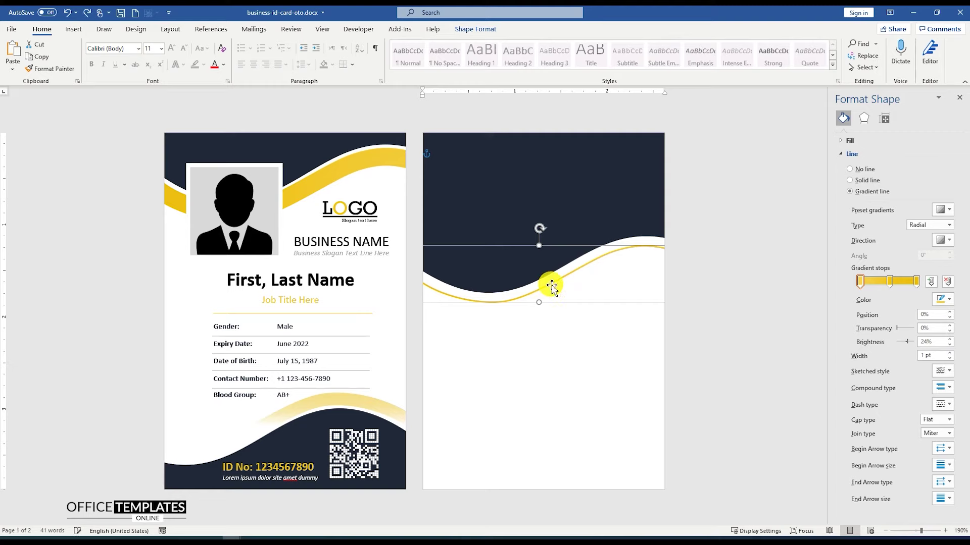
{"action": "left_click", "coordinate": [574, 332]}
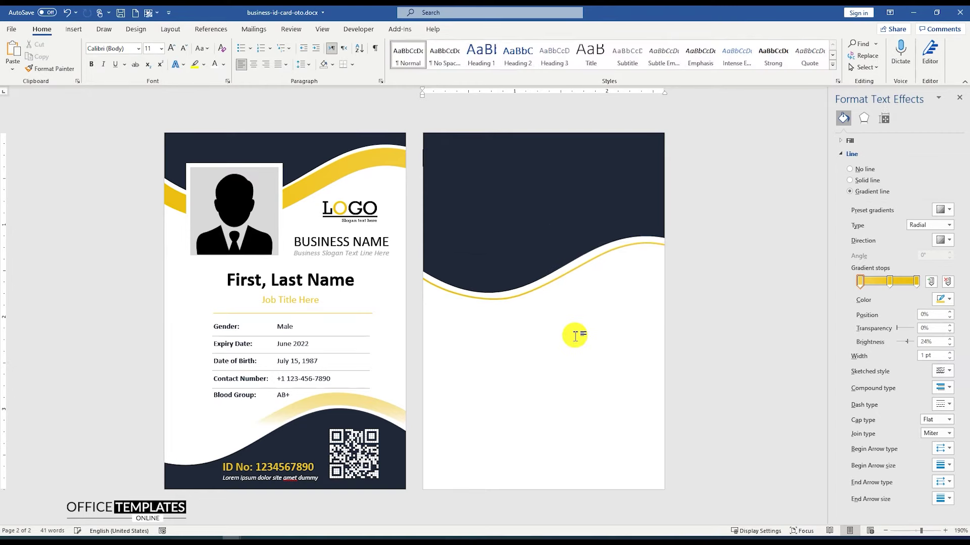
{"action": "left_click", "coordinate": [554, 281]}
{"action": "left_click_drag", "start_coordinate": [554, 281], "coordinate": [554, 285]}
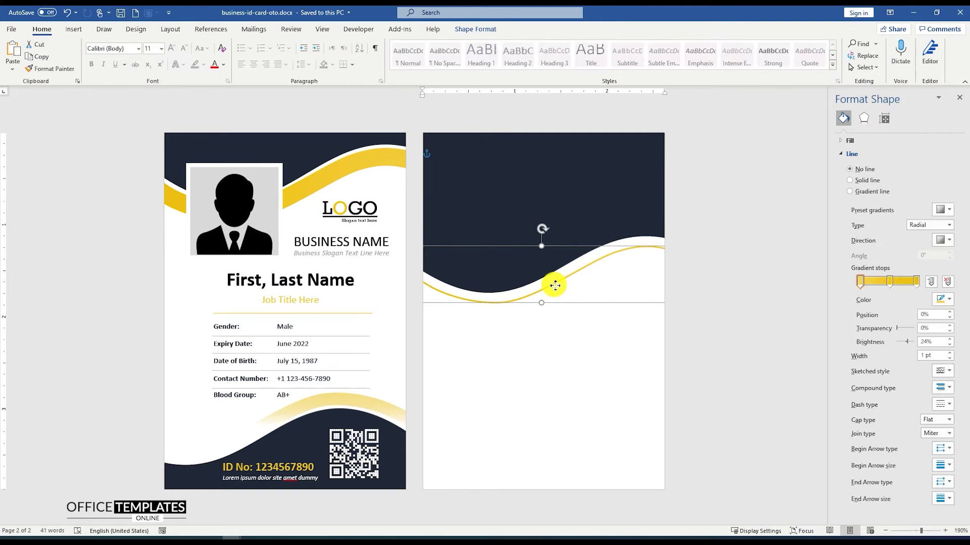
{"action": "left_click", "coordinate": [557, 341]}
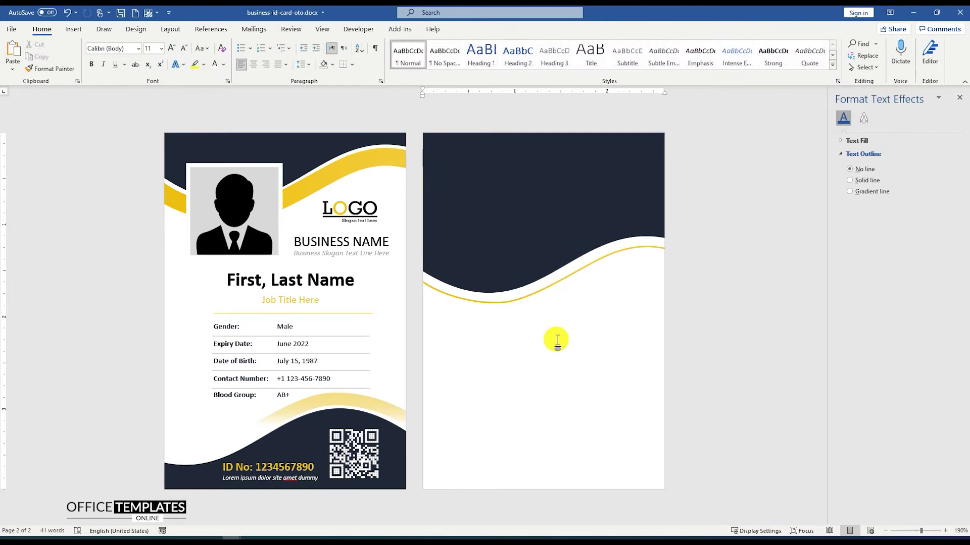
{"action": "left_click", "coordinate": [79, 29]}
- Draw a text box near the top of the back card and type the 'Terms & Conditions' heading
{"action": "left_click", "coordinate": [139, 60]}
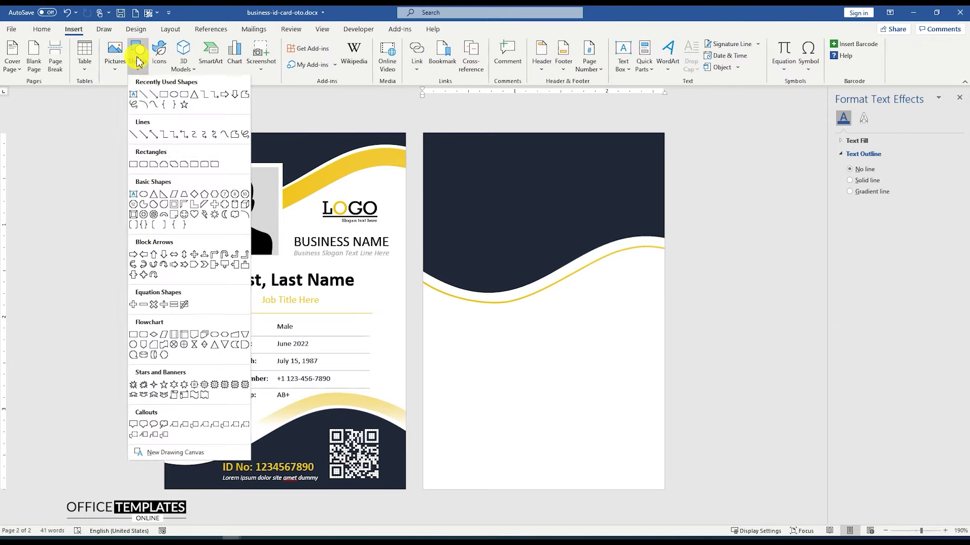
{"action": "left_click", "coordinate": [134, 100]}
{"action": "left_click_drag", "start_coordinate": [440, 150], "coordinate": [615, 236]}
{"action": "left_click_drag", "start_coordinate": [469, 152], "coordinate": [467, 146]}
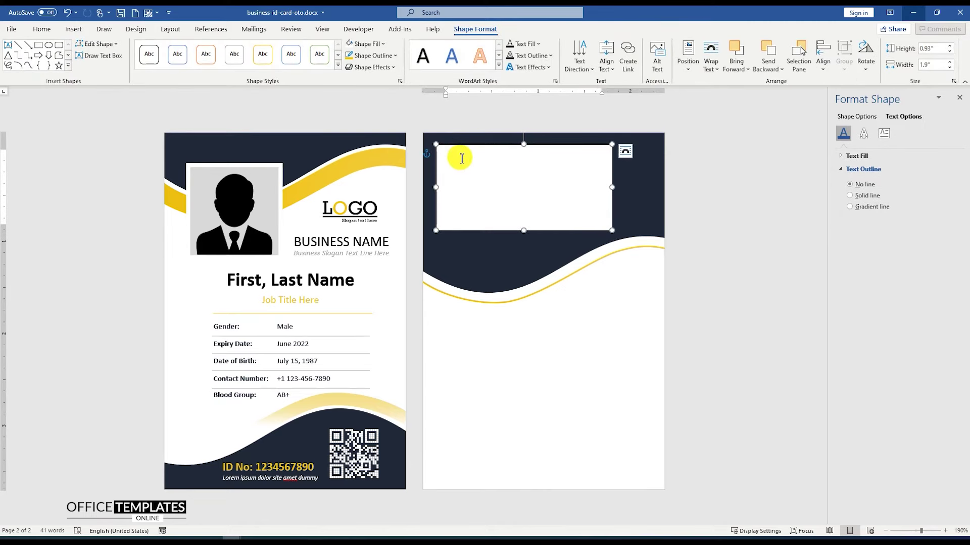
{"action": "left_click", "coordinate": [462, 159]}
{"action": "type", "text": "Terms & Cond"}
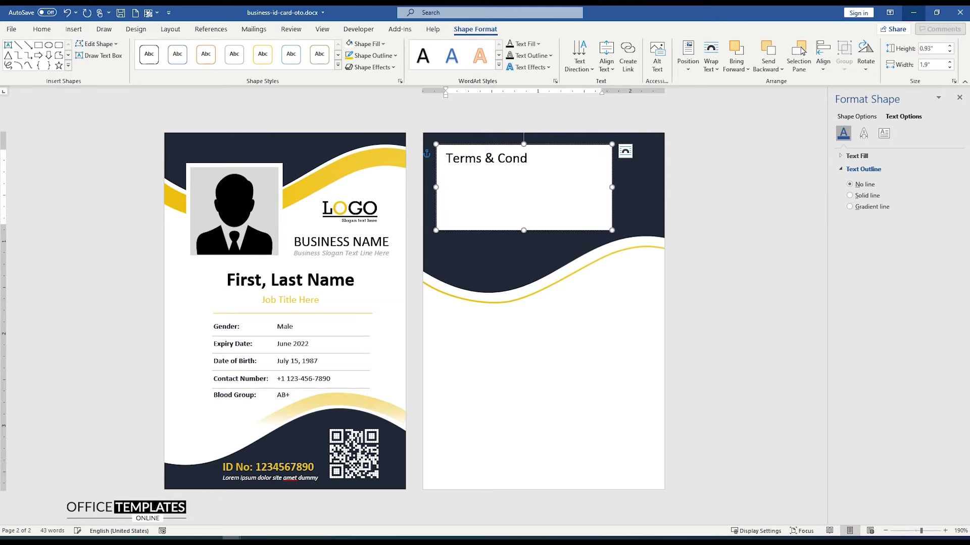
{"action": "type", "text": "lor"}
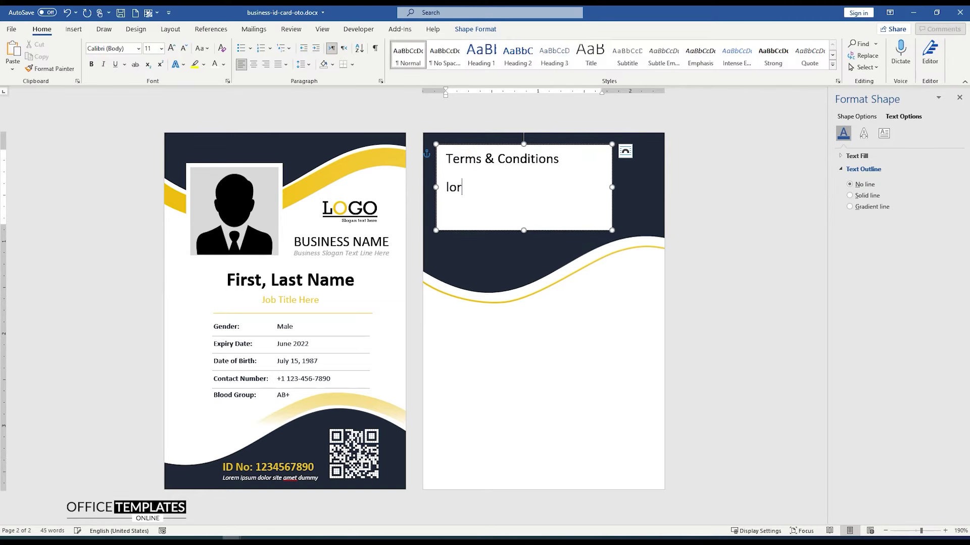
- Generate =lorem() placeholder paragraphs at 6 pt and make the box taller to show them
{"action": "double_click", "coordinate": [471, 184]}
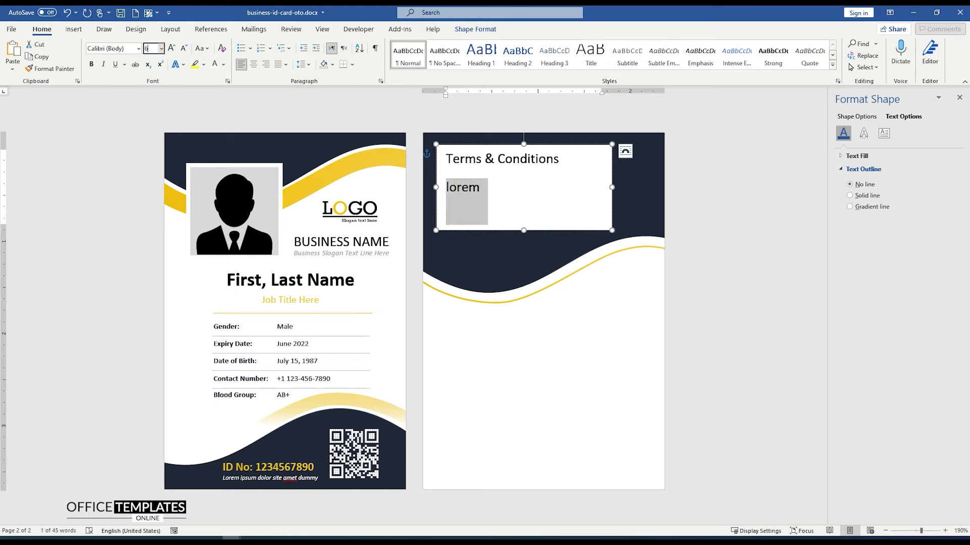
{"action": "key", "text": "Return"}
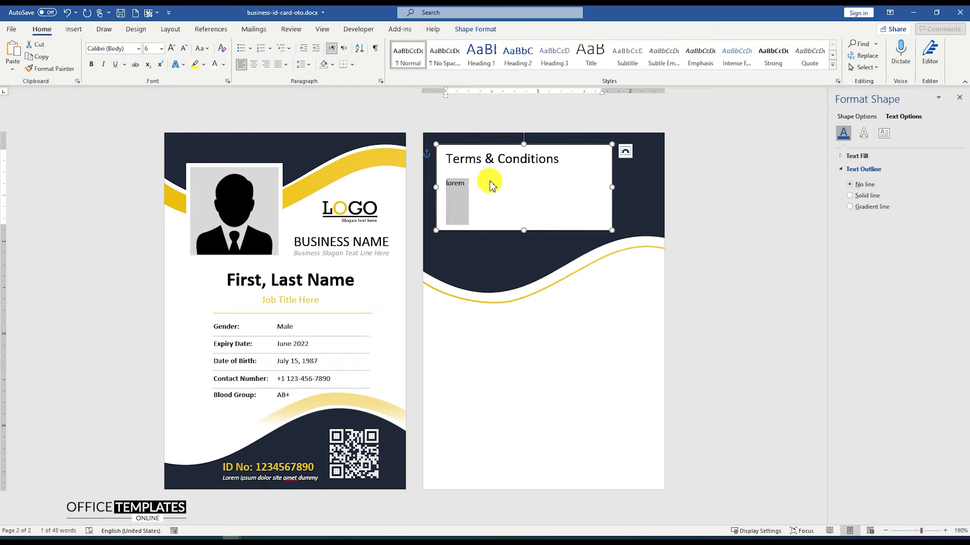
{"action": "left_click", "coordinate": [472, 189]}
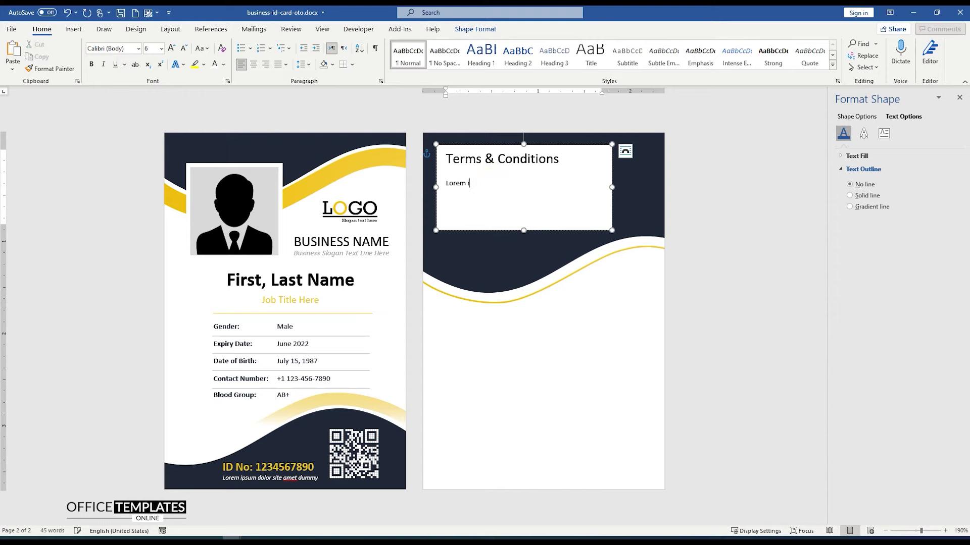
{"action": "key", "text": "ctrl+v"}
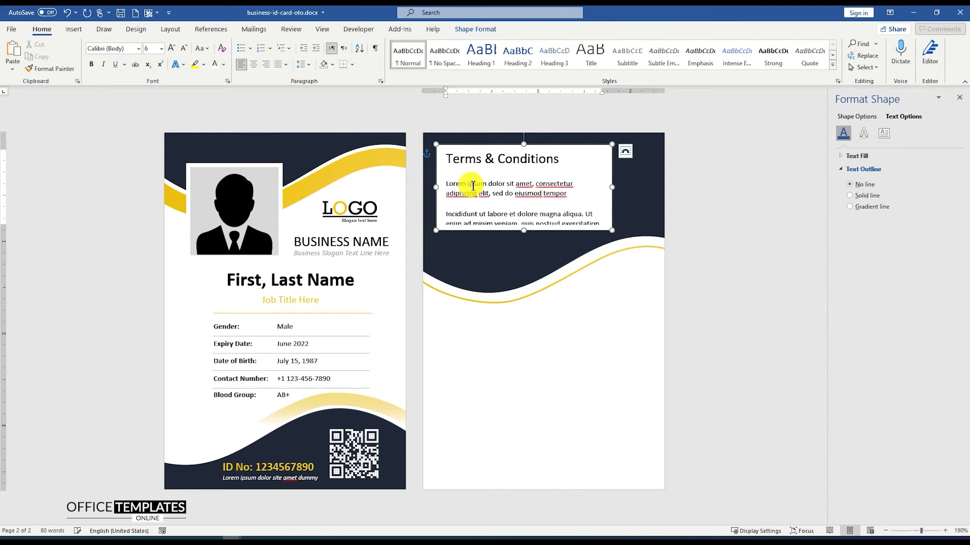
{"action": "left_click_drag", "start_coordinate": [525, 233], "coordinate": [447, 190]}
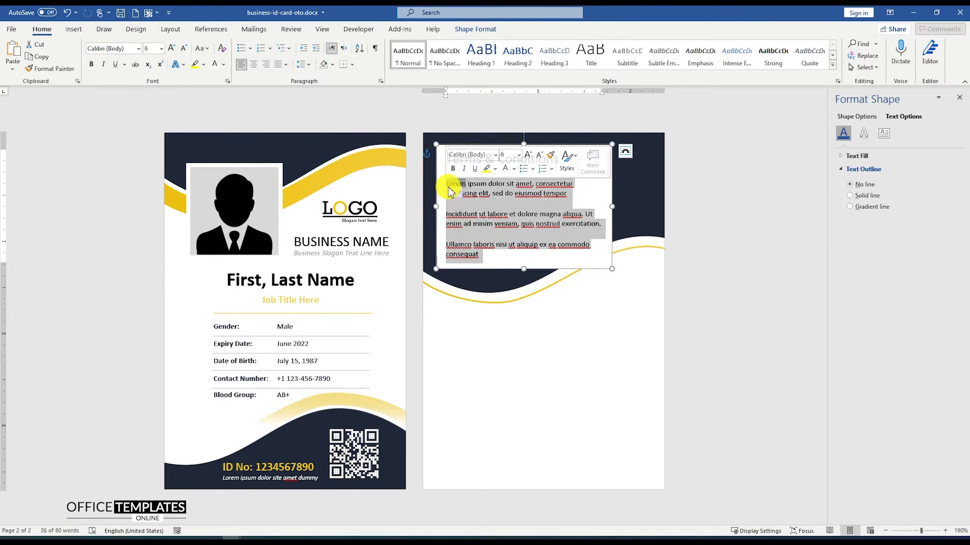
- Bullet the three paragraphs, reduce their indent, and resize the box to fit the text
{"action": "left_click", "coordinate": [242, 48]}
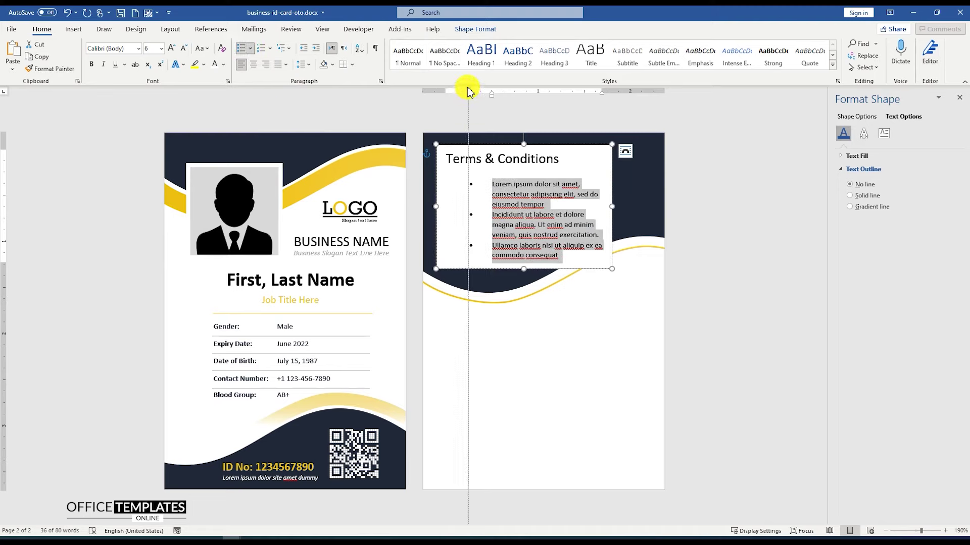
{"action": "mouse_move", "coordinate": [468, 90]}
{"action": "left_mouse_down"}
{"action": "mouse_move", "coordinate": [455, 91]}
{"action": "mouse_move", "coordinate": [462, 96]}
{"action": "left_mouse_up"}
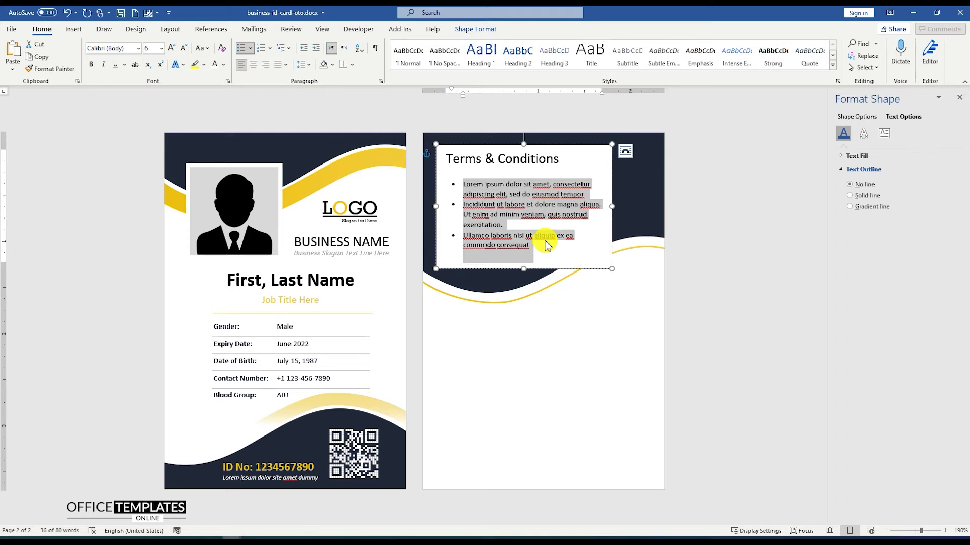
{"action": "left_click_drag", "start_coordinate": [612, 207], "coordinate": [647, 205]}
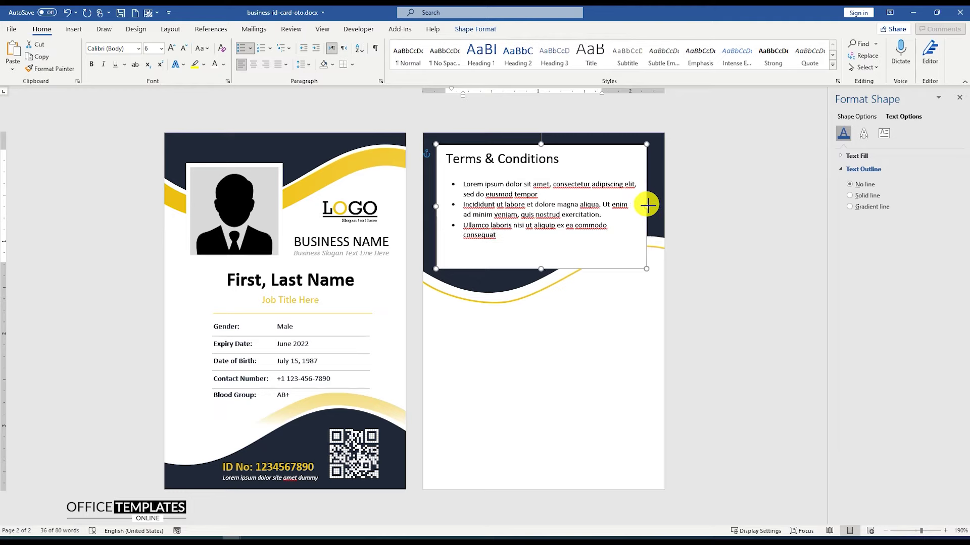
{"action": "left_click_drag", "start_coordinate": [541, 268], "coordinate": [545, 247]}
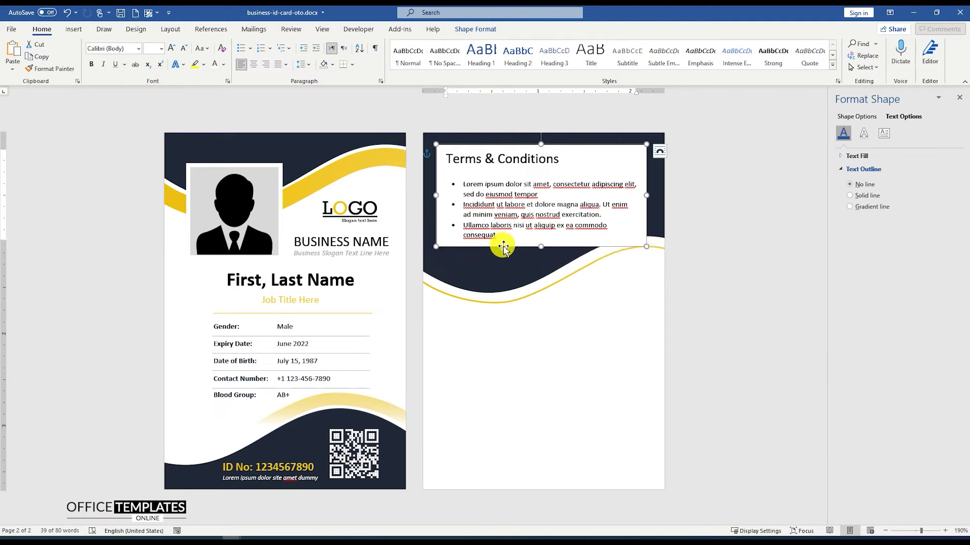
- Colour the Terms & Conditions heading gold
{"action": "triple_click", "coordinate": [485, 160]}
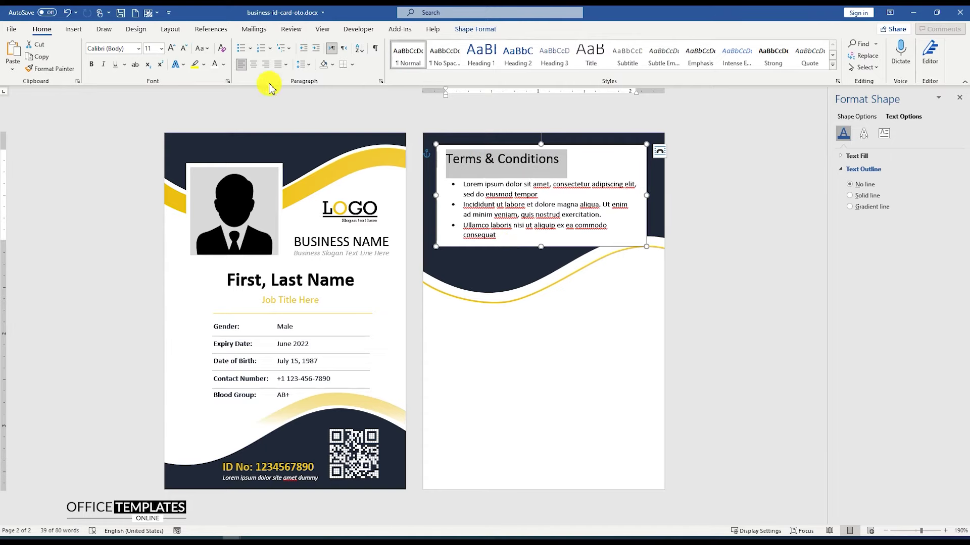
{"action": "left_click", "coordinate": [224, 65]}
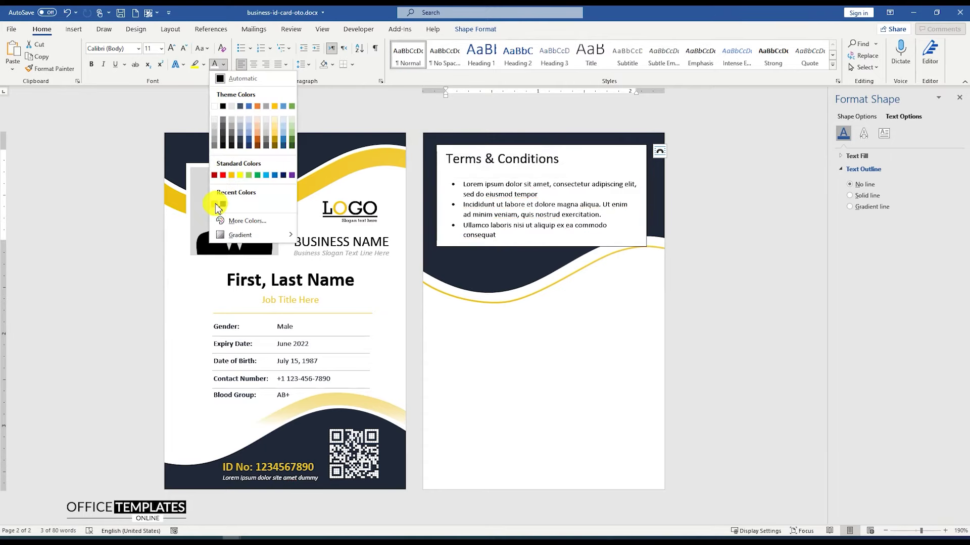
{"action": "left_click", "coordinate": [221, 200]}
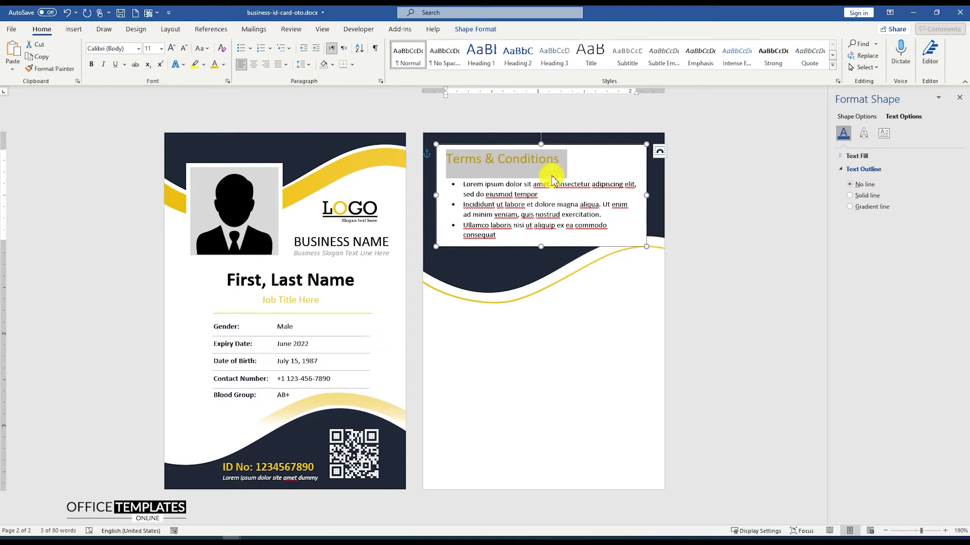
- Give the terms box No Fill and No Outline
{"action": "right_click", "coordinate": [530, 147]}
{"action": "left_click", "coordinate": [563, 117]}
{"action": "left_click", "coordinate": [582, 270]}
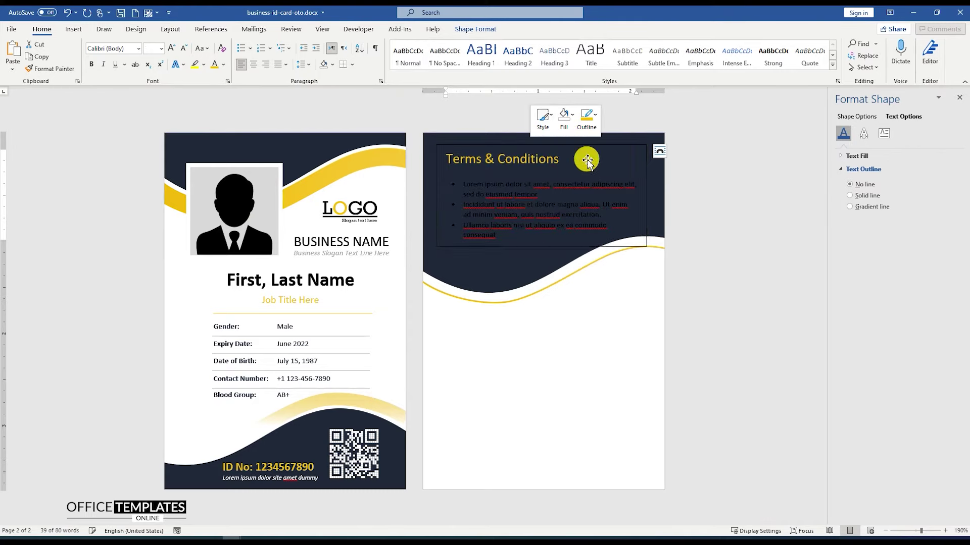
{"action": "left_click", "coordinate": [586, 118]}
{"action": "left_click", "coordinate": [598, 272]}
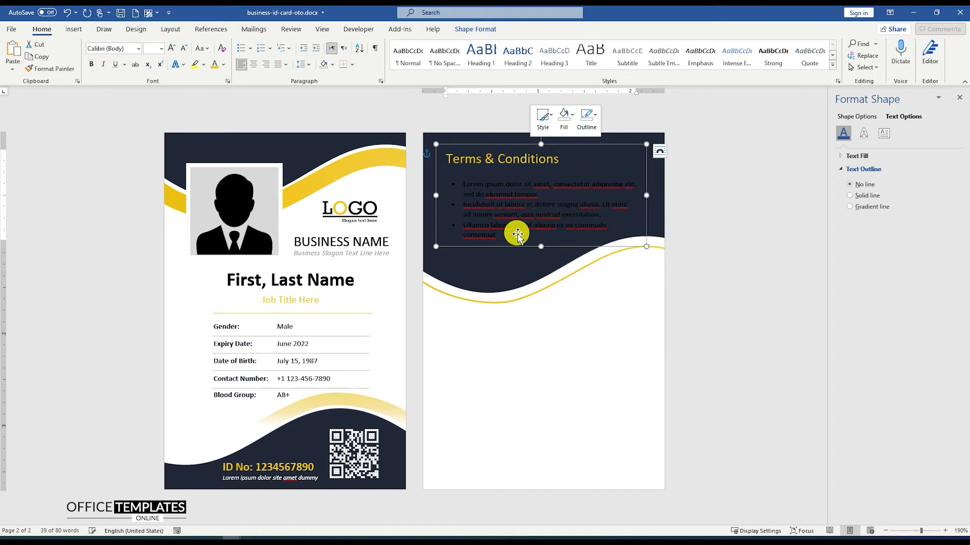
- Make the three bullet paragraphs white
{"action": "left_click_drag", "start_coordinate": [495, 229], "coordinate": [461, 184]}
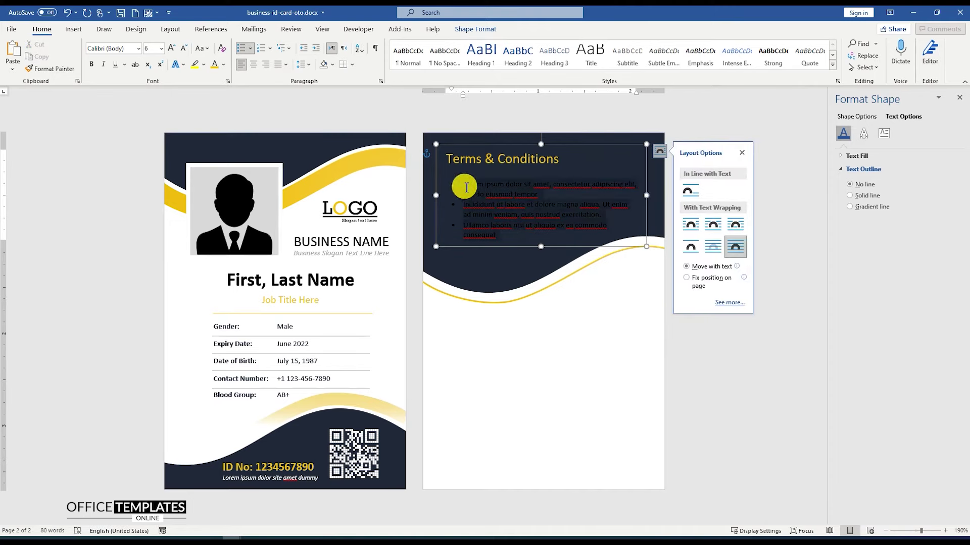
{"action": "left_click", "coordinate": [223, 64]}
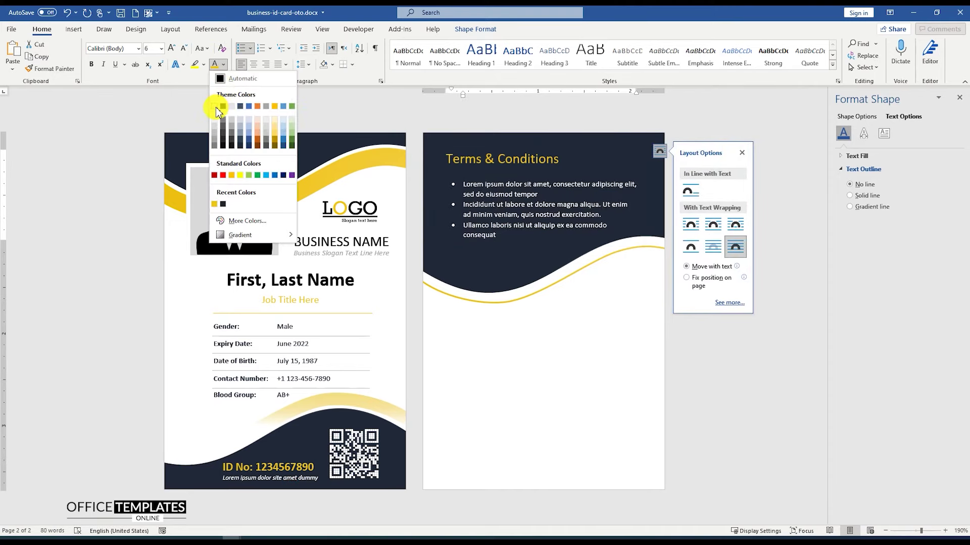
{"action": "left_click", "coordinate": [214, 106]}
{"action": "left_click", "coordinate": [715, 350]}
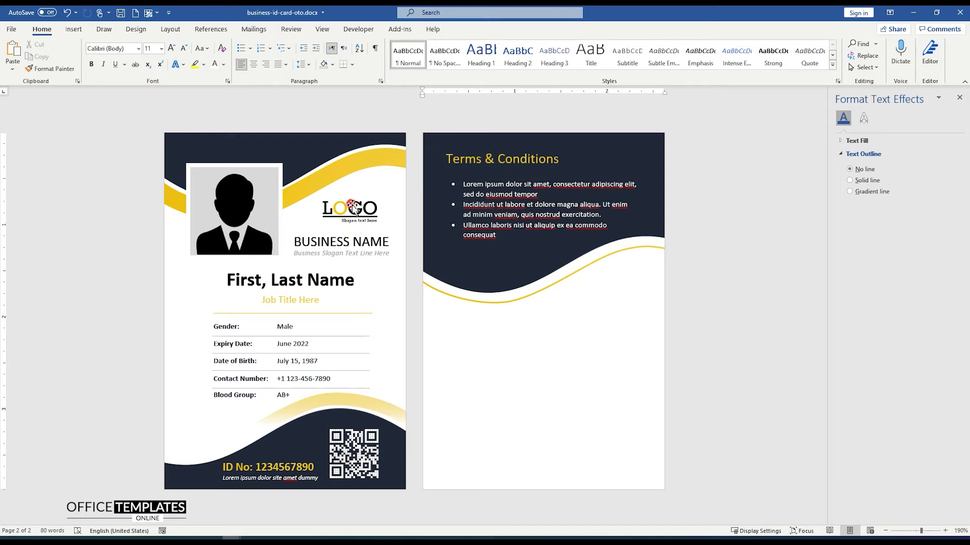
- Copy the LOGO below the terms on the back card and give it a yellow gradient fill
{"action": "left_click", "coordinate": [348, 222]}
{"action": "left_click_drag", "start_coordinate": [348, 222], "coordinate": [497, 268]}
{"action": "right_click", "coordinate": [497, 268]}
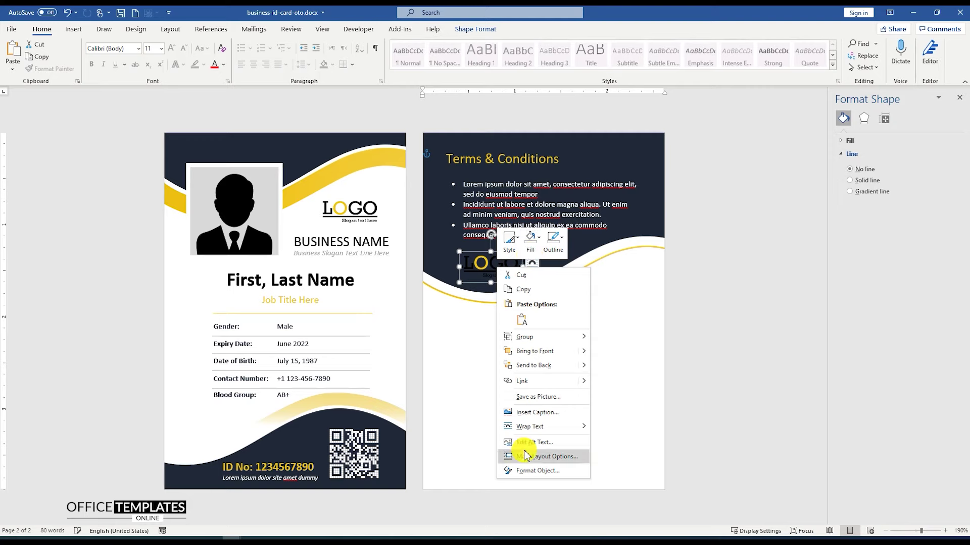
{"action": "left_click", "coordinate": [528, 471]}
{"action": "left_click", "coordinate": [841, 141]}
{"action": "left_click", "coordinate": [851, 179]}
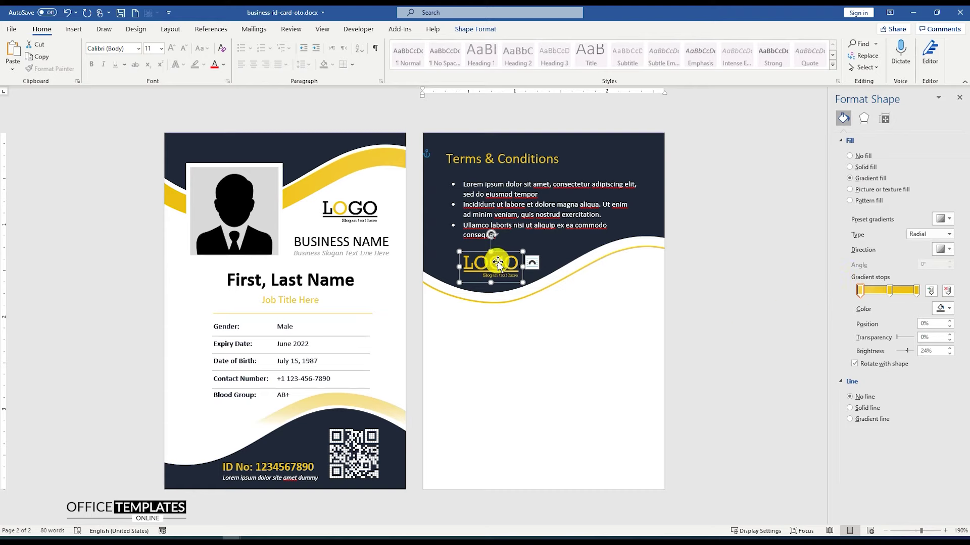
{"action": "left_click_drag", "start_coordinate": [499, 262], "coordinate": [497, 262]}
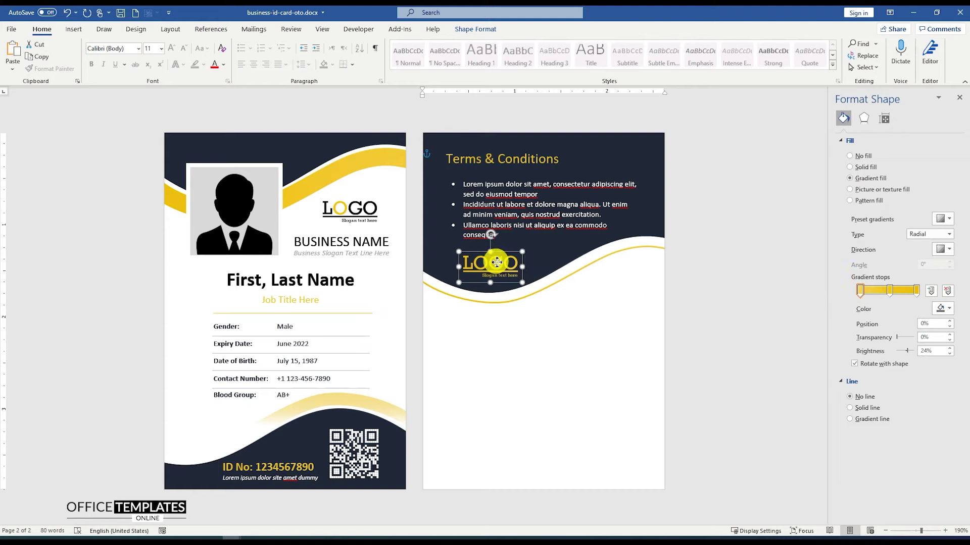
{"action": "left_click", "coordinate": [696, 300]}
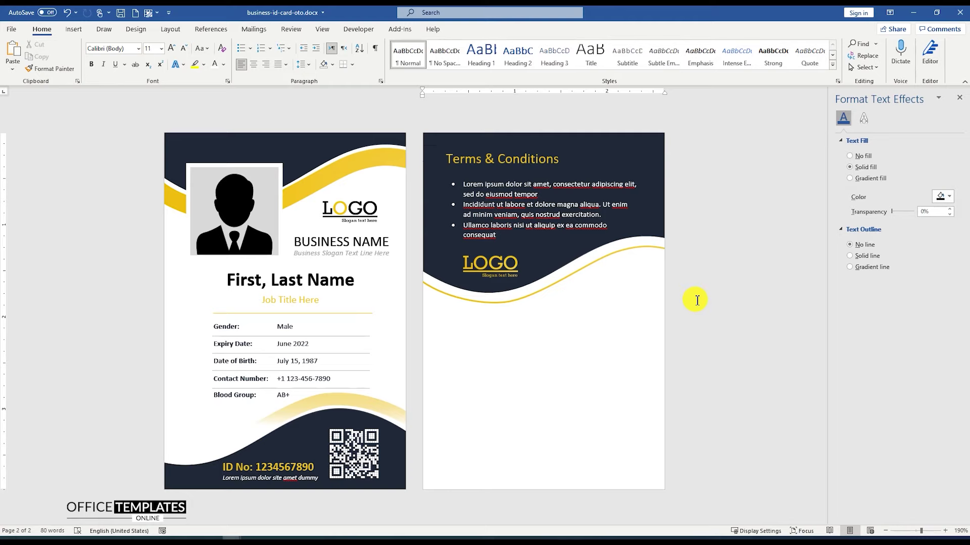
- Add a text box below the wave reading 'Signature Authority' in smaller black text
{"action": "left_click", "coordinate": [73, 29]}
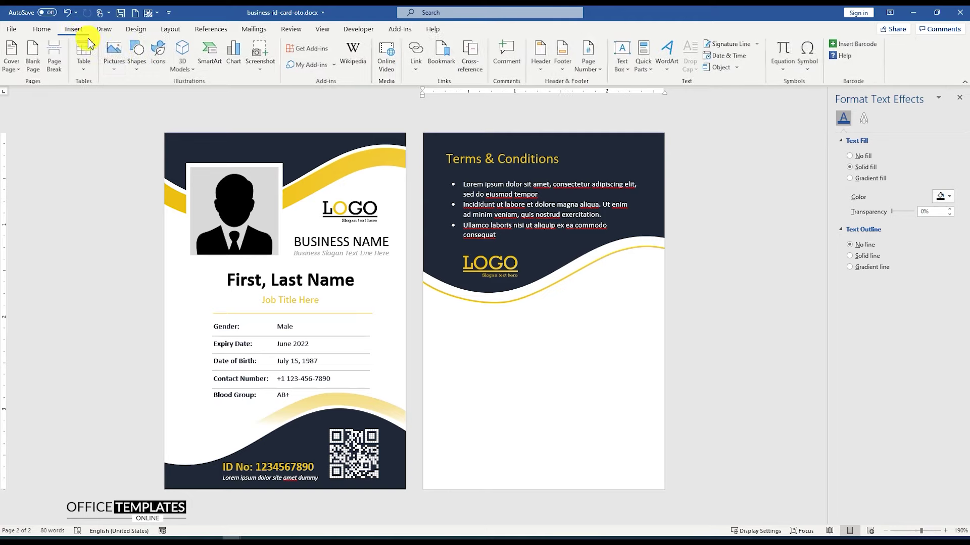
{"action": "left_click", "coordinate": [138, 54]}
{"action": "left_click", "coordinate": [133, 94]}
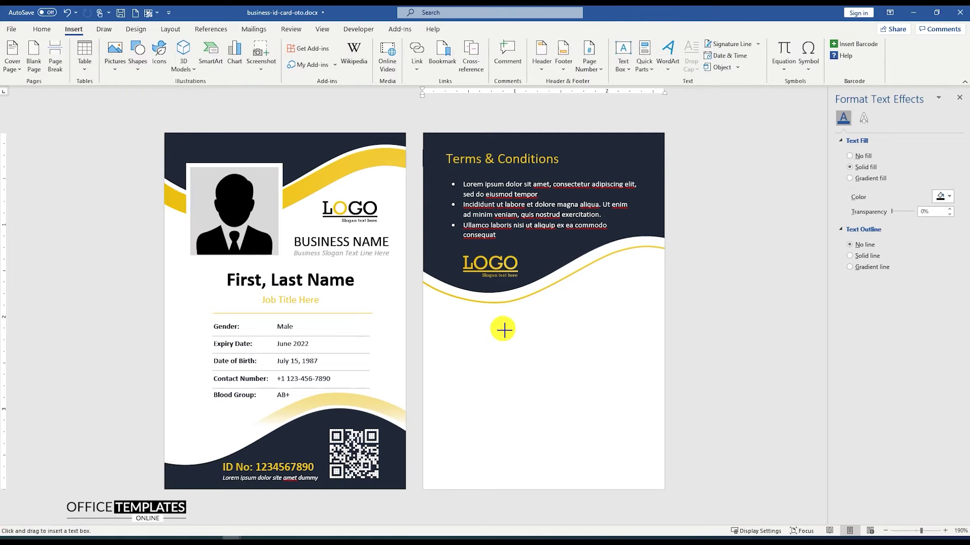
{"action": "left_click", "coordinate": [513, 326]}
{"action": "type", "text": "Signatu"}
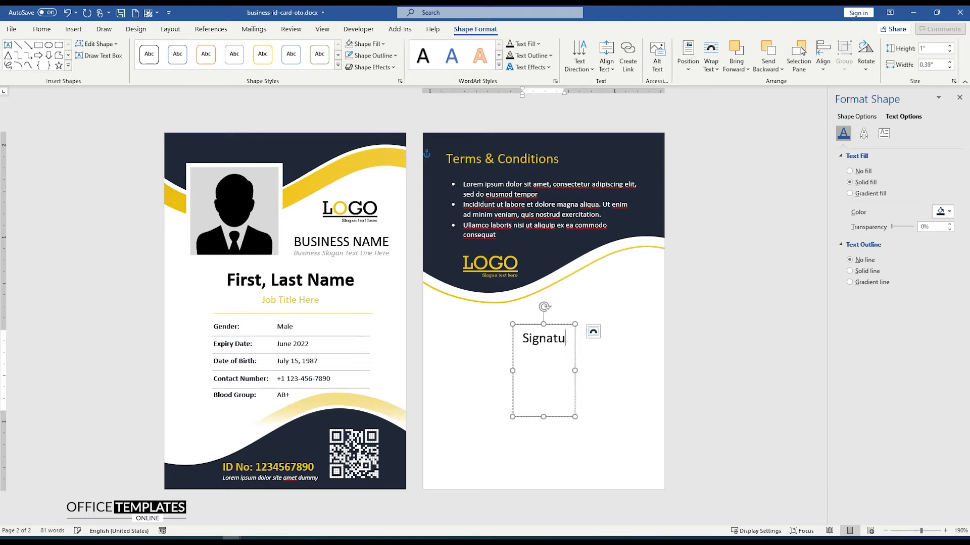
{"action": "type", "text": "re Authority"}
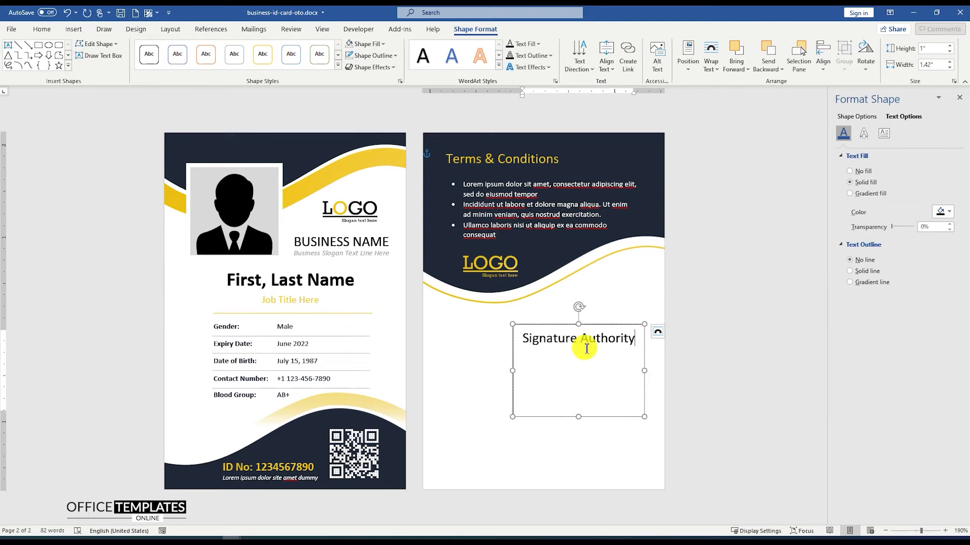
{"action": "triple_click", "coordinate": [585, 341]}
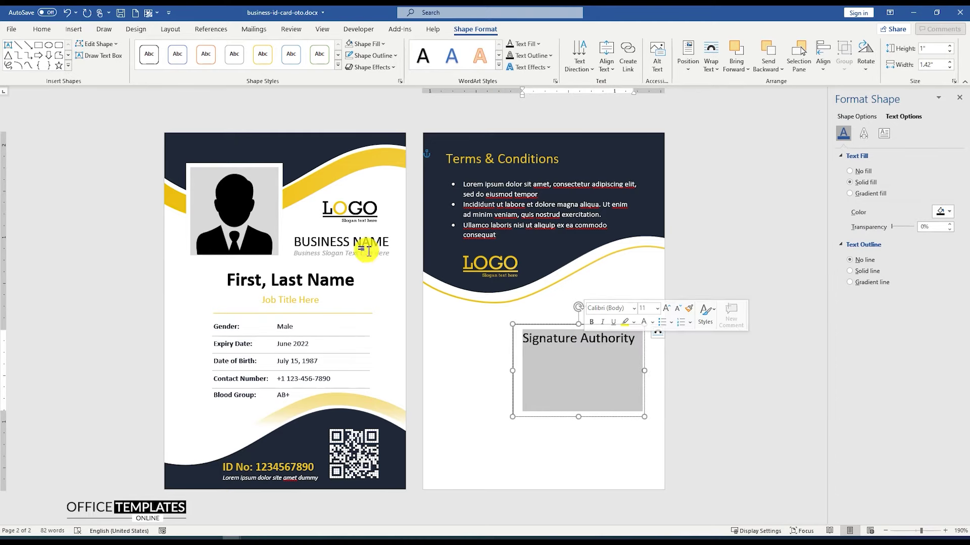
{"action": "left_click", "coordinate": [39, 29]}
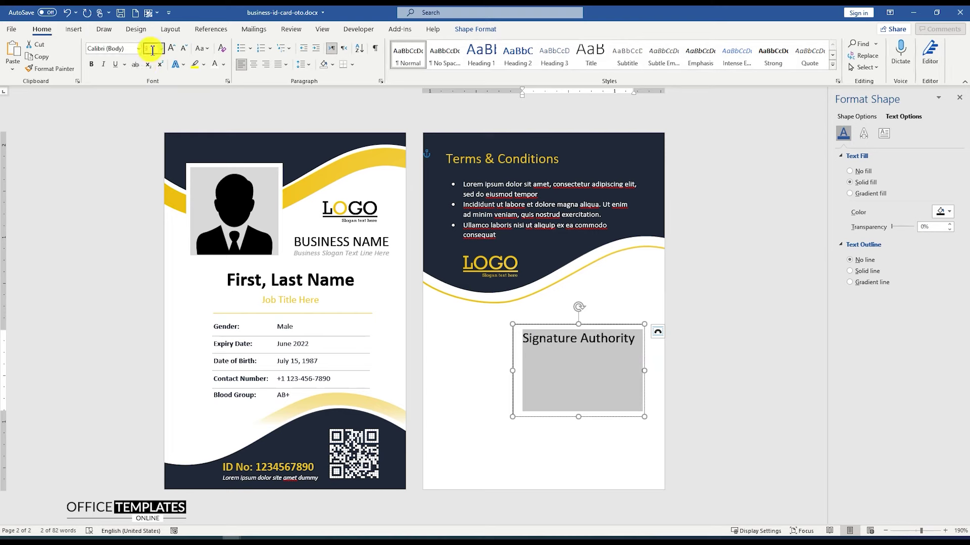
{"action": "key", "text": "Return"}
{"action": "left_click", "coordinate": [225, 65]}
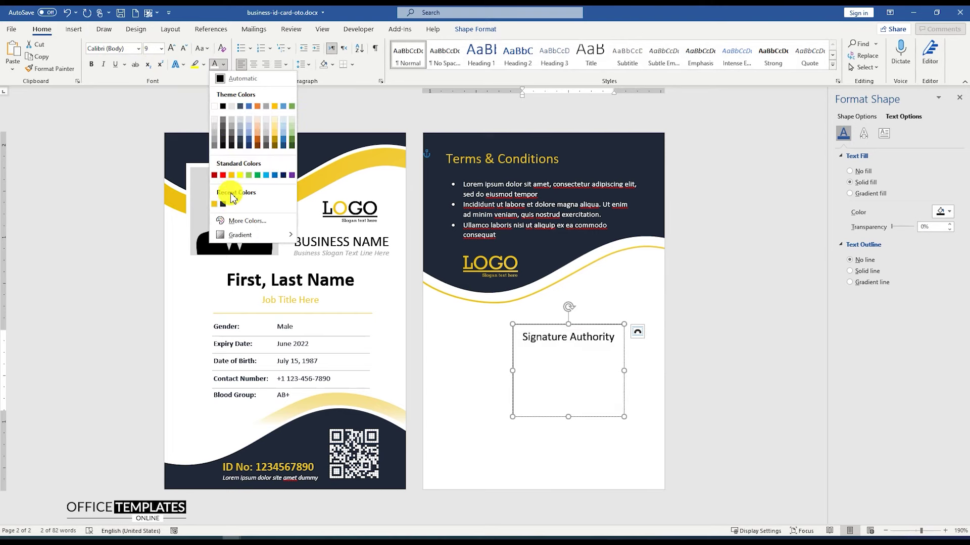
{"action": "left_click", "coordinate": [232, 192]}
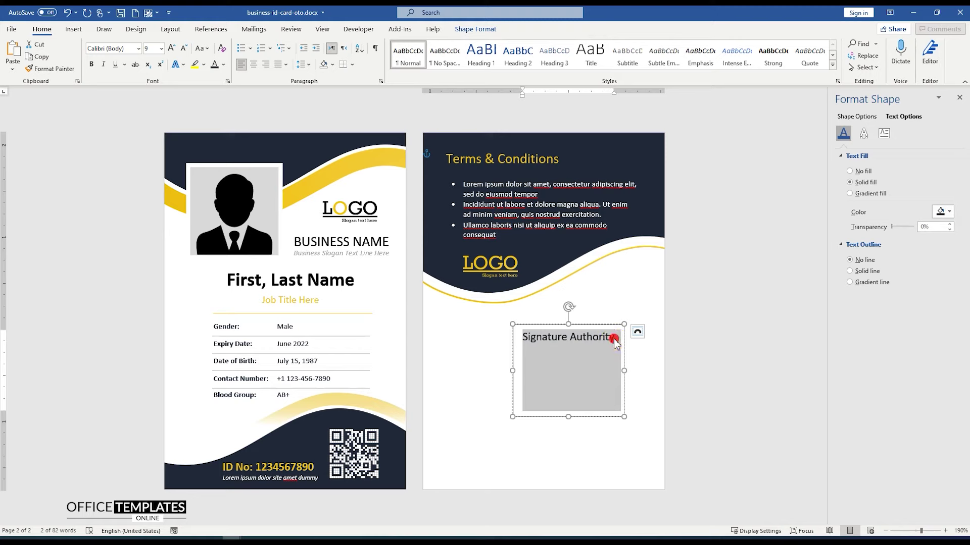
- Make the Job Position line 7 pt grey, remove extra line spacing, and centre both lines
{"action": "left_click", "coordinate": [619, 345]}
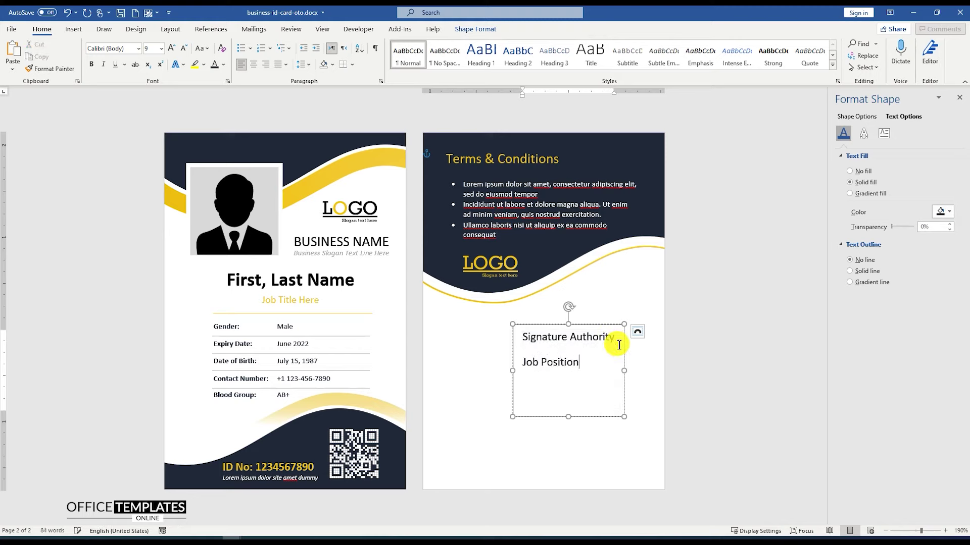
{"action": "key", "text": "shift+Home"}
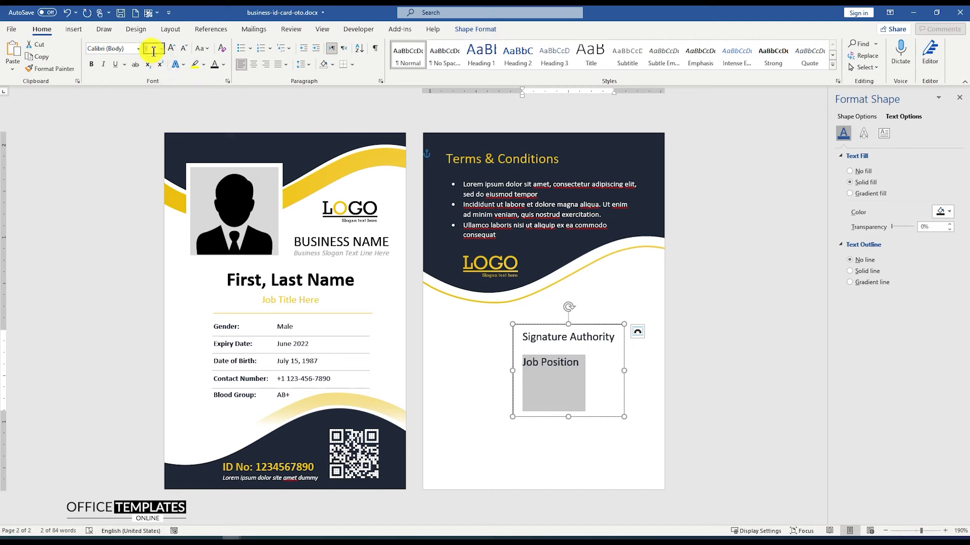
{"action": "type", "text": "7"}
{"action": "key", "text": "Return"}
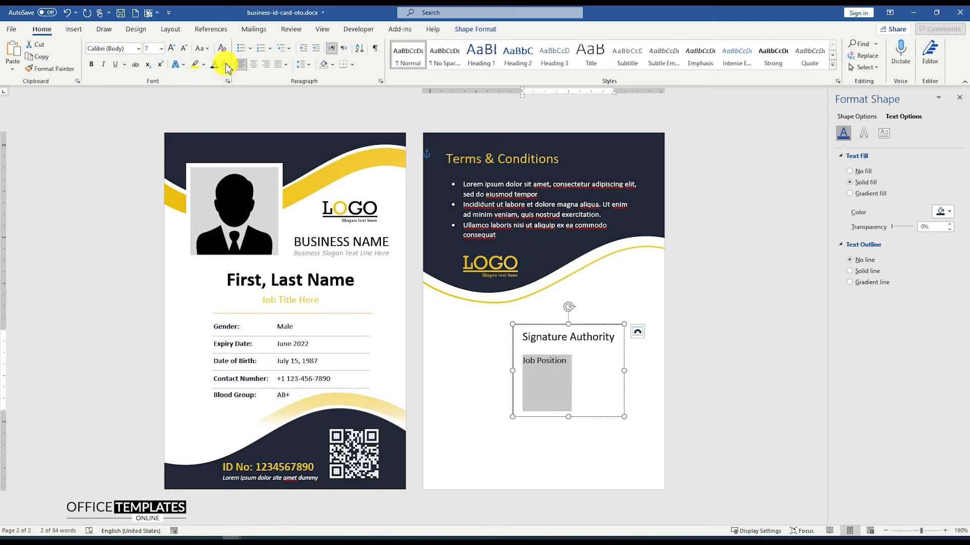
{"action": "left_click", "coordinate": [227, 68]}
{"action": "left_click", "coordinate": [224, 138]}
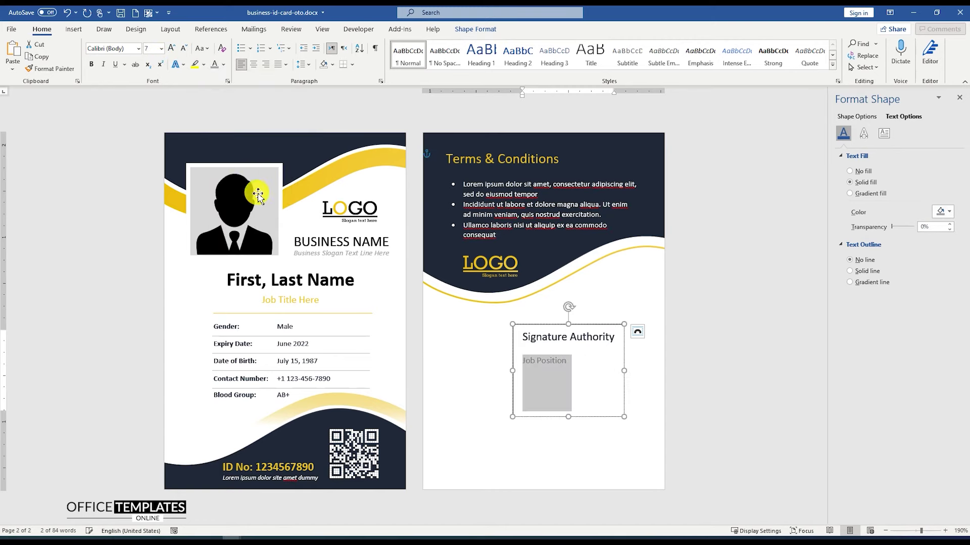
{"action": "left_click", "coordinate": [524, 338], "text": "shift"}
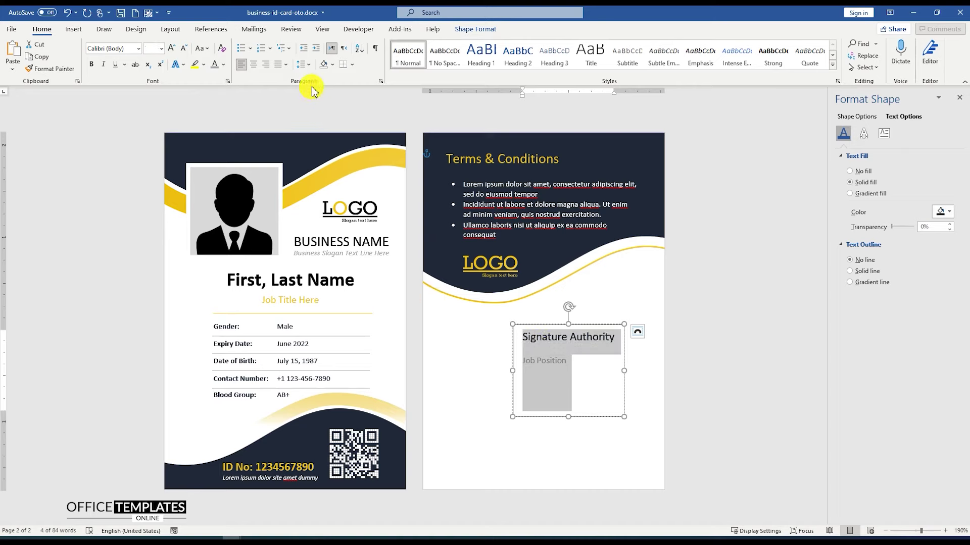
{"action": "left_click", "coordinate": [306, 65]}
{"action": "left_click", "coordinate": [334, 191]}
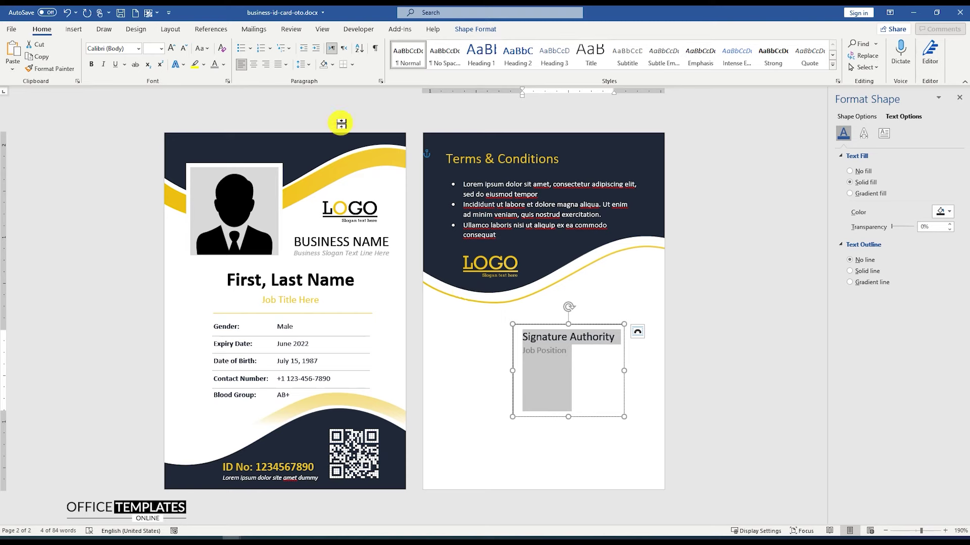
{"action": "left_click", "coordinate": [253, 64]}
- Remove the signature box's outline, shrink it to its text, and move it under the yellow wave
{"action": "right_click", "coordinate": [589, 325]}
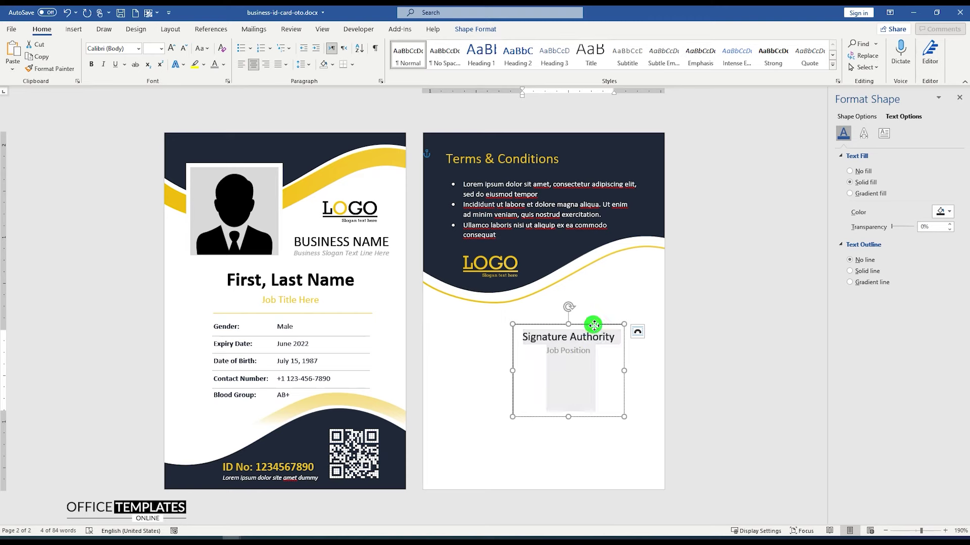
{"action": "left_click", "coordinate": [626, 343]}
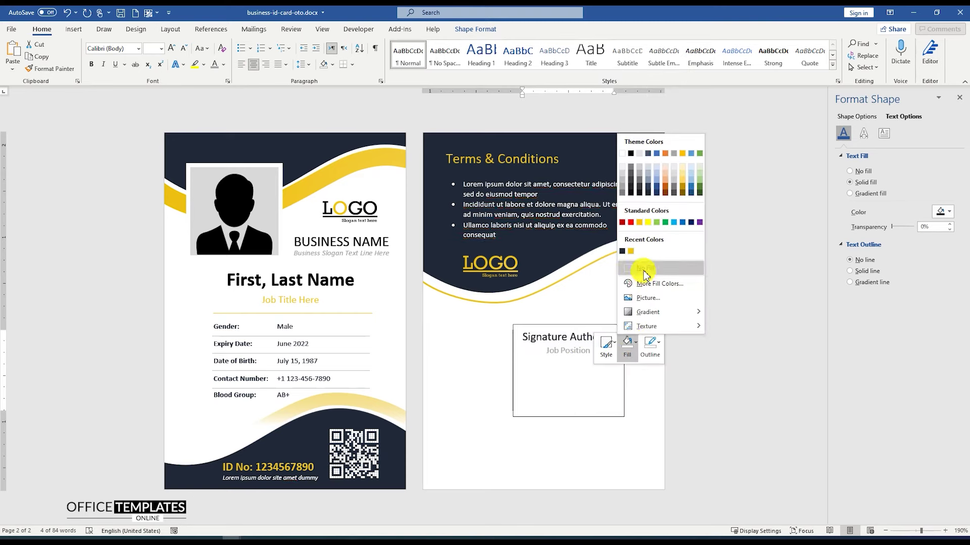
{"action": "left_click", "coordinate": [650, 345]}
{"action": "left_click", "coordinate": [665, 275]}
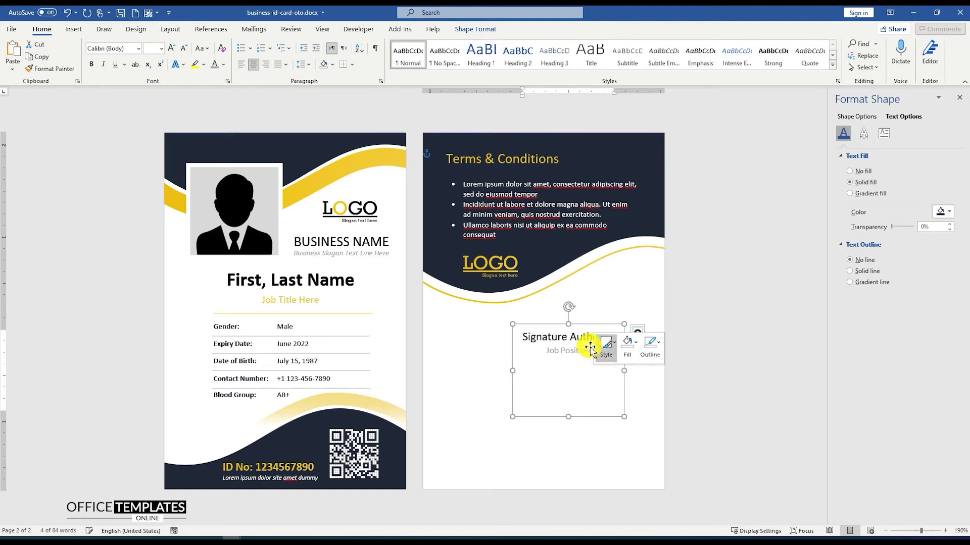
{"action": "left_click_drag", "start_coordinate": [570, 417], "coordinate": [571, 361]}
{"action": "left_click_drag", "start_coordinate": [582, 326], "coordinate": [612, 288]}
{"action": "left_click", "coordinate": [602, 328]}
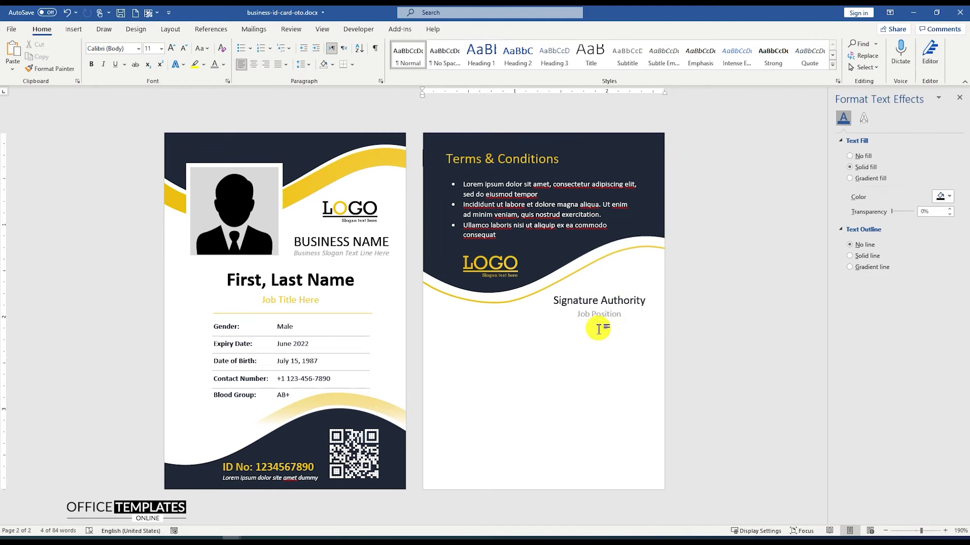
- Insert signature-1.svg from this device and set it In Front of Text
{"action": "left_click", "coordinate": [76, 30]}
{"action": "left_click", "coordinate": [115, 52]}
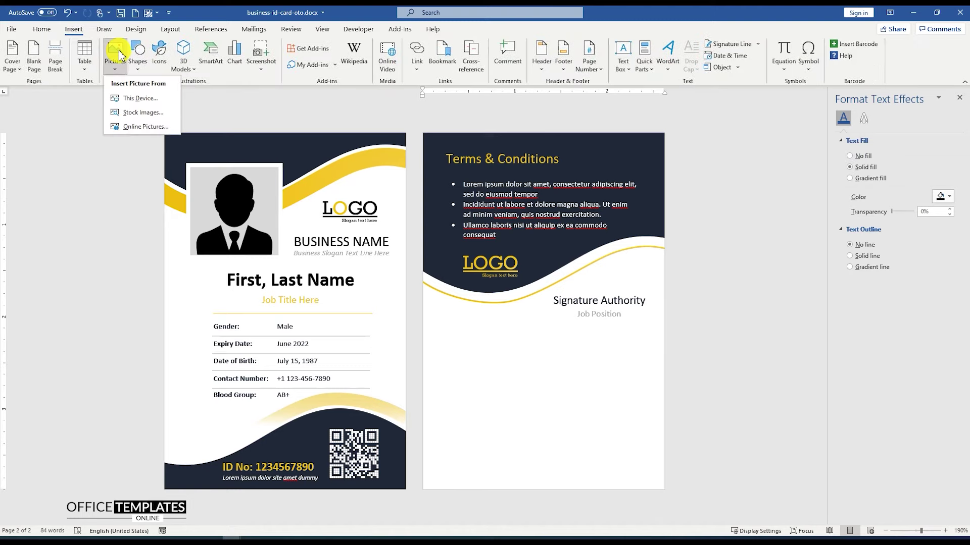
{"action": "left_click", "coordinate": [129, 96]}
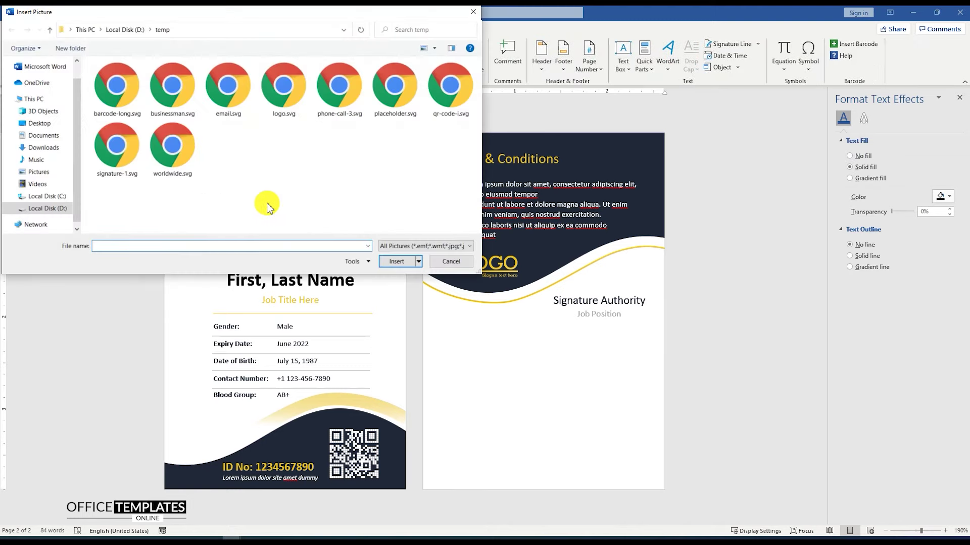
{"action": "double_click", "coordinate": [111, 150]}
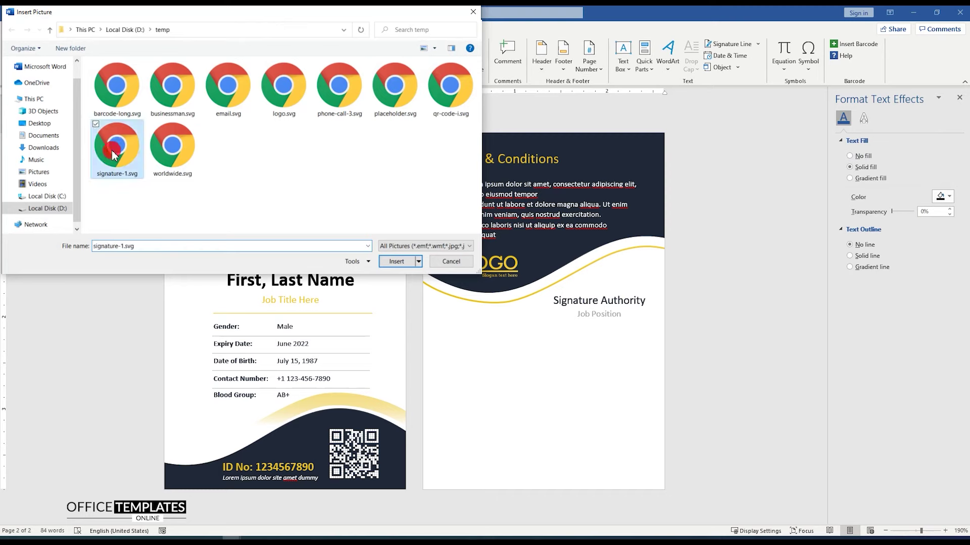
{"action": "left_click", "coordinate": [661, 160]}
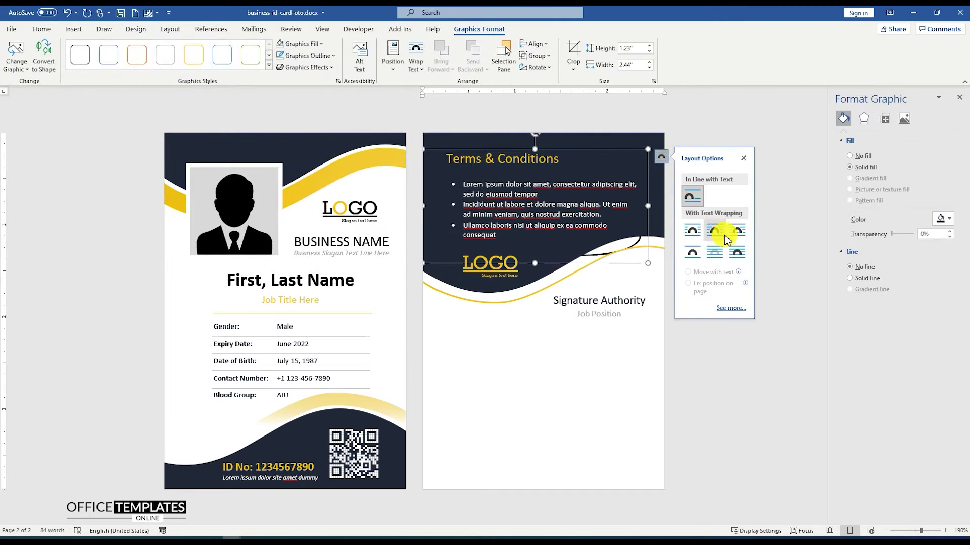
{"action": "left_click", "coordinate": [737, 252]}
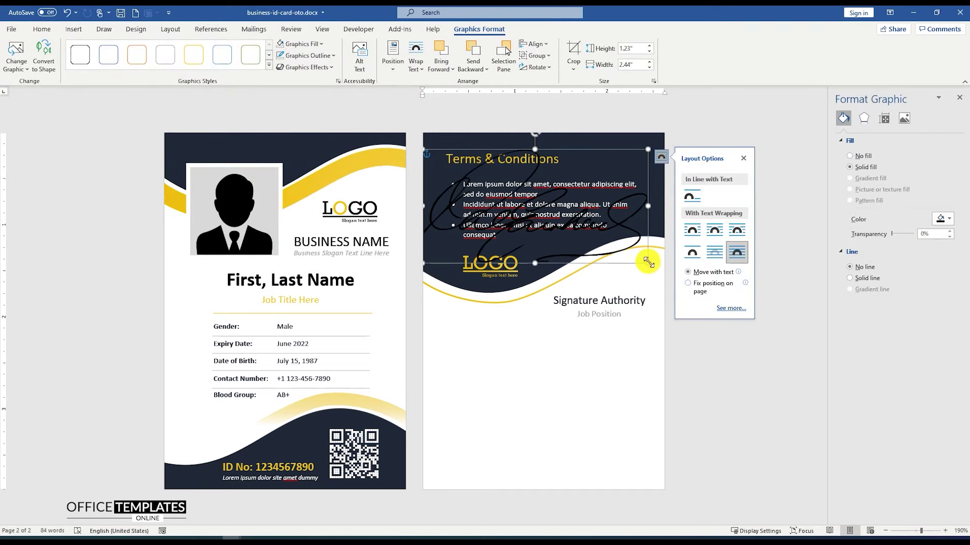
- Shrink the signature to about one inch, place it under Job Position, and copy the text box below it
{"action": "left_click_drag", "start_coordinate": [647, 263], "coordinate": [513, 195]}
{"action": "mouse_move", "coordinate": [454, 195]}
{"action": "left_mouse_down"}
{"action": "mouse_move", "coordinate": [580, 347]}
{"action": "mouse_move", "coordinate": [560, 371]}
{"action": "mouse_move", "coordinate": [595, 340]}
{"action": "mouse_move", "coordinate": [586, 337]}
{"action": "mouse_move", "coordinate": [581, 360]}
{"action": "left_mouse_up"}
{"action": "left_click", "coordinate": [684, 358]}
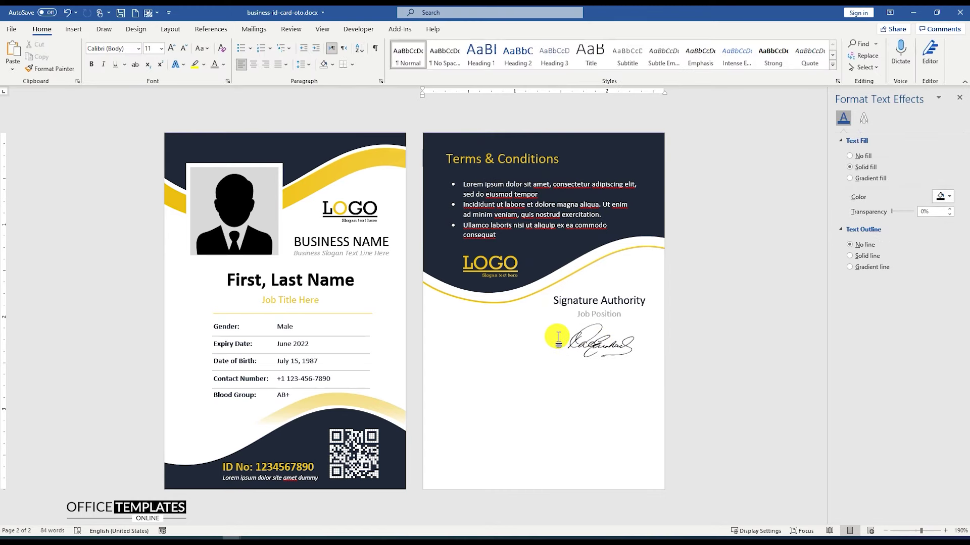
{"action": "left_click", "coordinate": [587, 298]}
{"action": "mouse_move", "coordinate": [566, 296]}
{"action": "left_mouse_down"}
{"action": "mouse_move", "coordinate": [543, 346]}
{"action": "mouse_move", "coordinate": [545, 366]}
{"action": "mouse_move", "coordinate": [495, 369]}
{"action": "left_mouse_up"}
- Widen the copied box, set its text to 6 pt, and clear the old Signature Authority text
{"action": "left_click_drag", "start_coordinate": [568, 387], "coordinate": [642, 384]}
{"action": "left_click", "coordinate": [541, 386]}
{"action": "key", "text": "ctrl+a"}
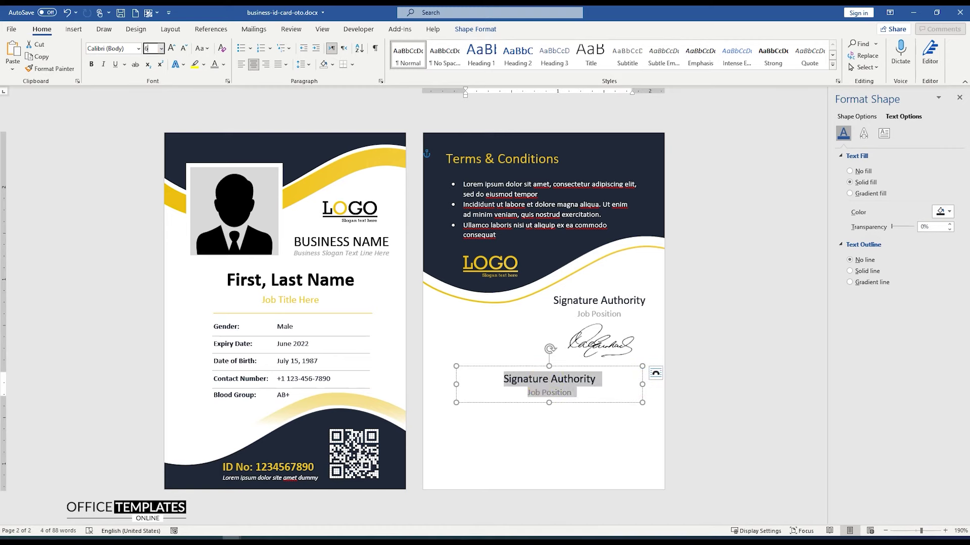
{"action": "type", "text": "6"}
{"action": "key", "text": "Return"}
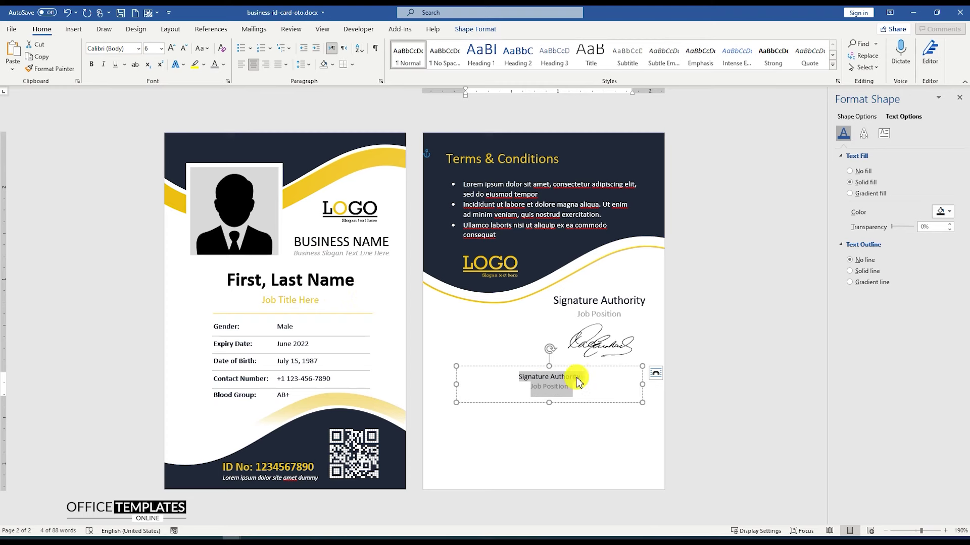
{"action": "key", "text": "Delete"}
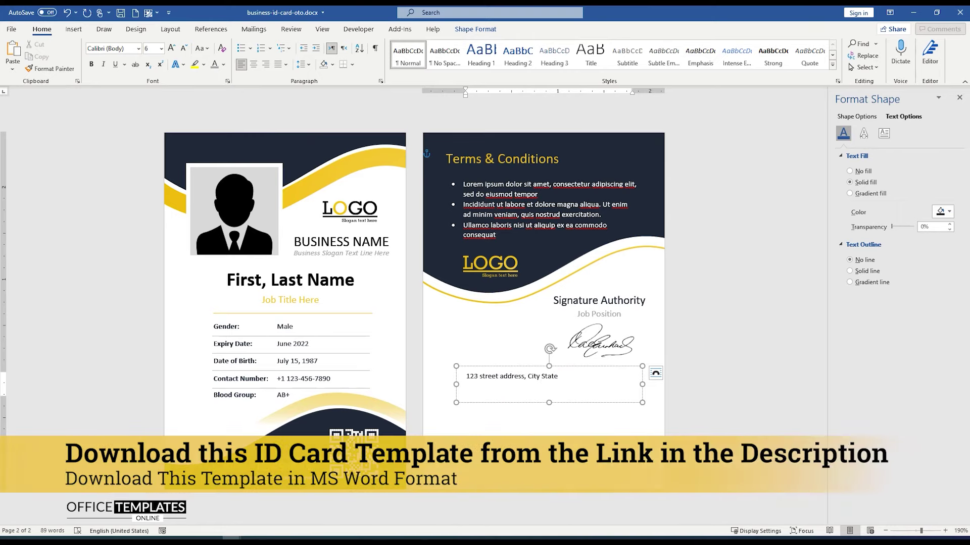
- Make the contact box taller and add a phone number line below the address
{"action": "scroll", "coordinate": [580, 385], "scroll_direction": "up", "scroll_amount": 12}
{"action": "left_click_drag", "start_coordinate": [424, 354], "coordinate": [425, 414]}
{"action": "left_click", "coordinate": [493, 313]}
{"action": "key", "text": "Return"}
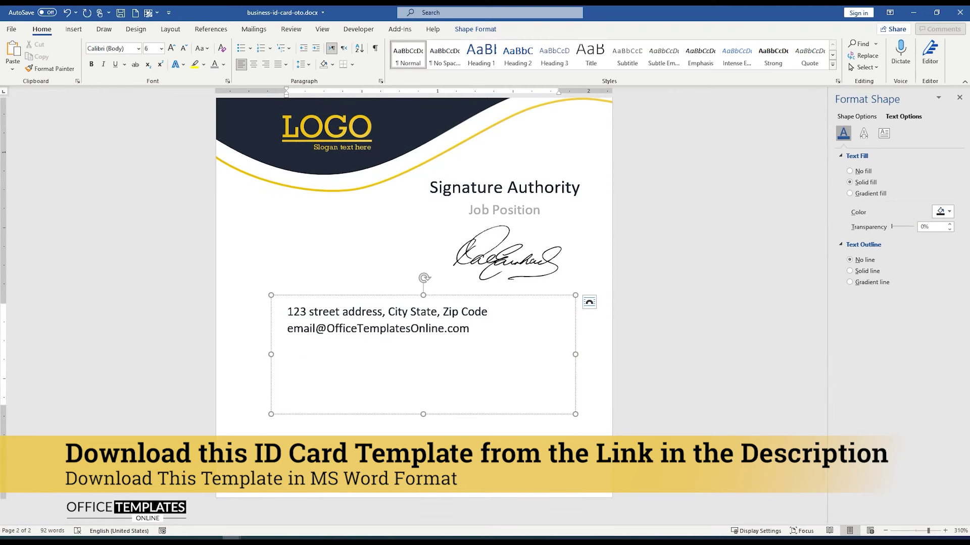
{"action": "type", "text": "456-7890, 444-555-6667"}
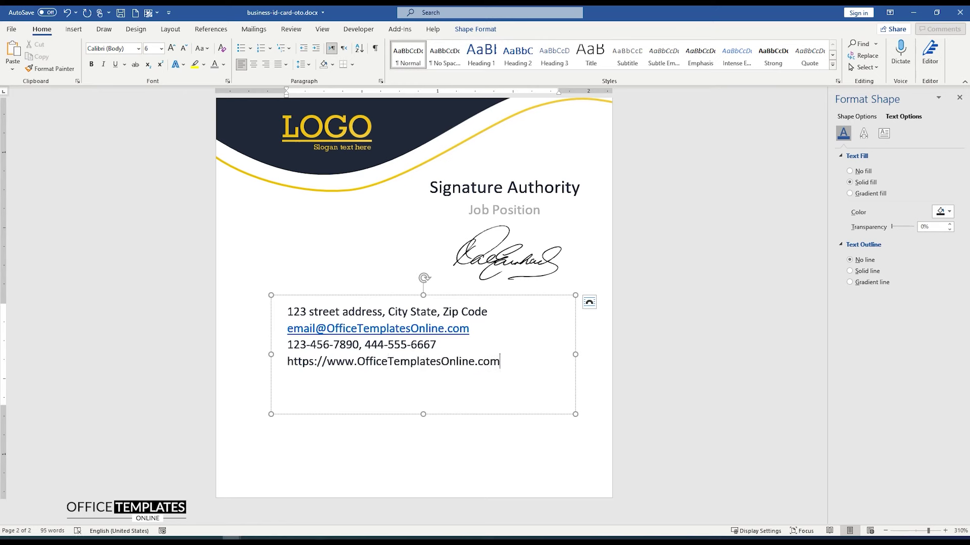
- Remove the email hyperlink and widen the line spacing of the contact lines
{"action": "right_click", "coordinate": [427, 331]}
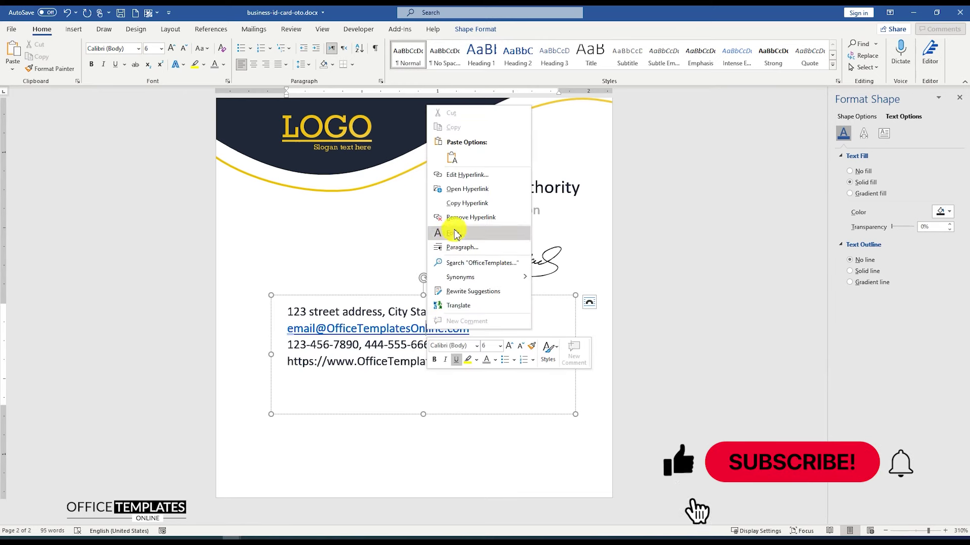
{"action": "left_click", "coordinate": [470, 217]}
{"action": "key", "text": "ctrl+a"}
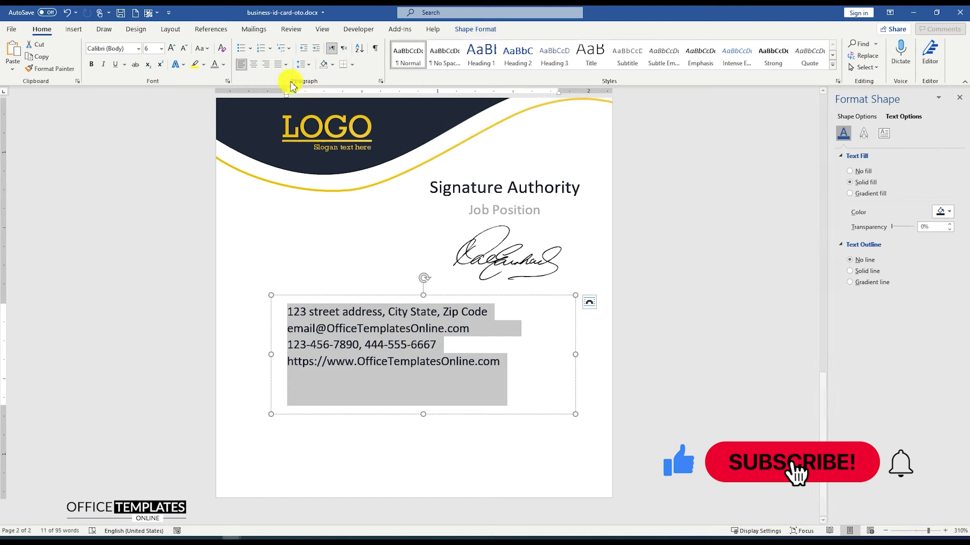
{"action": "left_click", "coordinate": [302, 65]}
{"action": "left_click", "coordinate": [325, 106]}
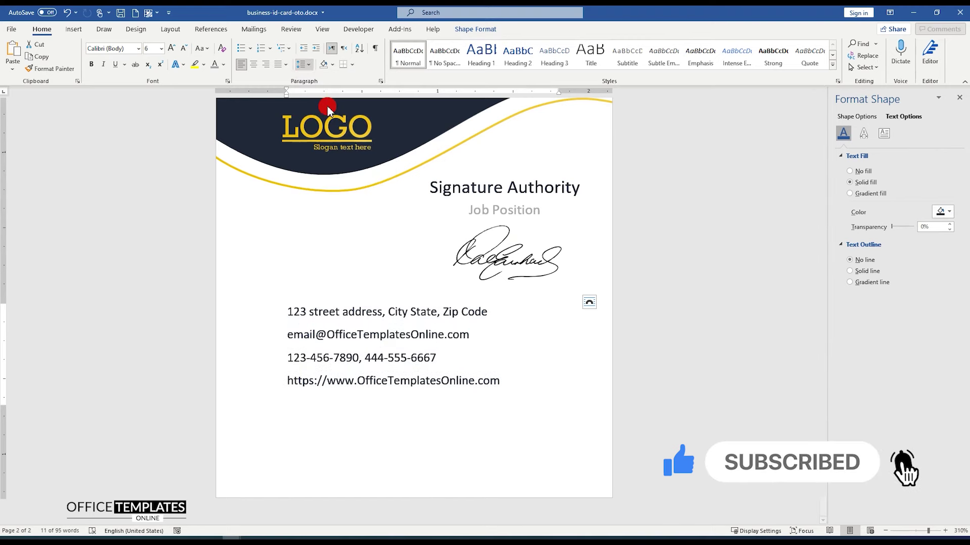
- Shorten and narrow the contact box, then centre it horizontally on the page
{"action": "left_click", "coordinate": [405, 418]}
{"action": "left_click_drag", "start_coordinate": [423, 415], "coordinate": [429, 399]}
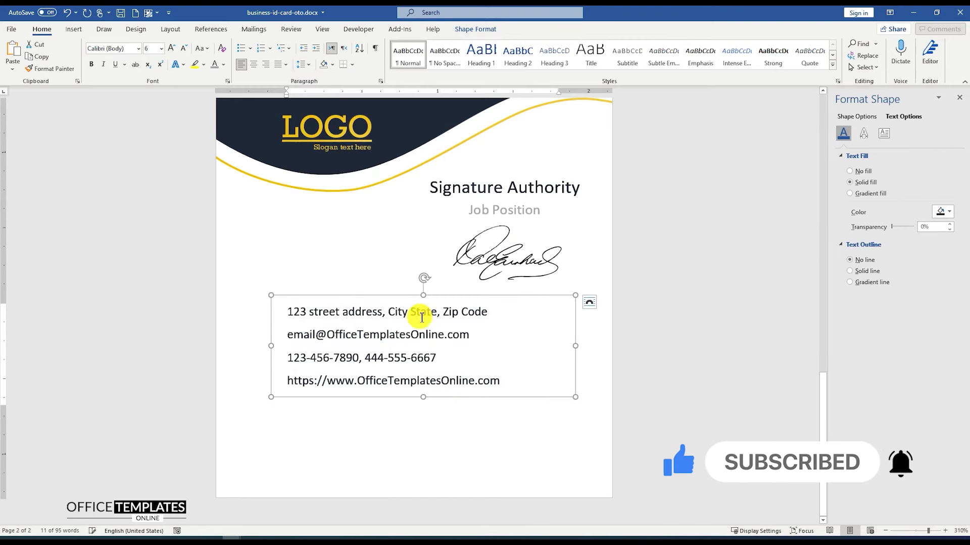
{"action": "left_click_drag", "start_coordinate": [433, 292], "coordinate": [444, 289]}
{"action": "left_click_drag", "start_coordinate": [588, 343], "coordinate": [552, 338]}
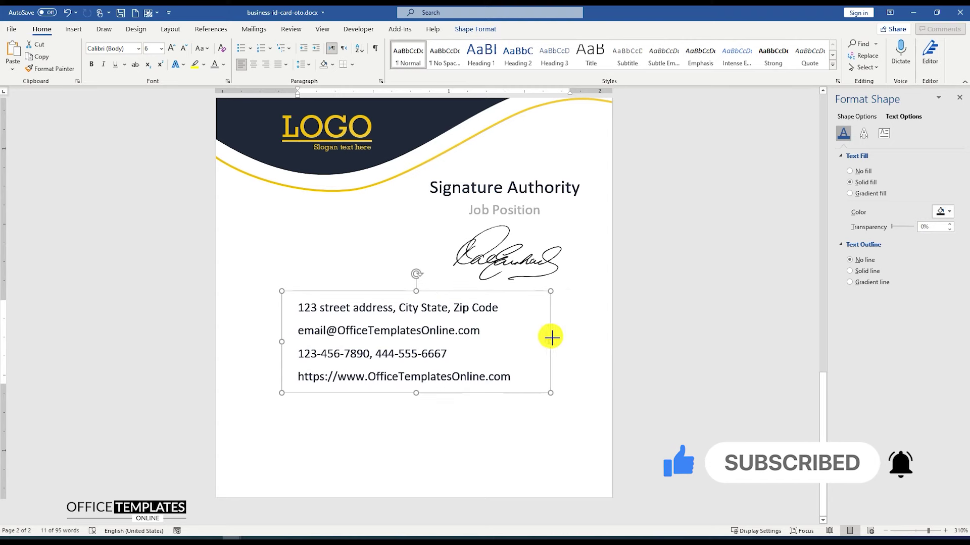
{"action": "left_click", "coordinate": [483, 29]}
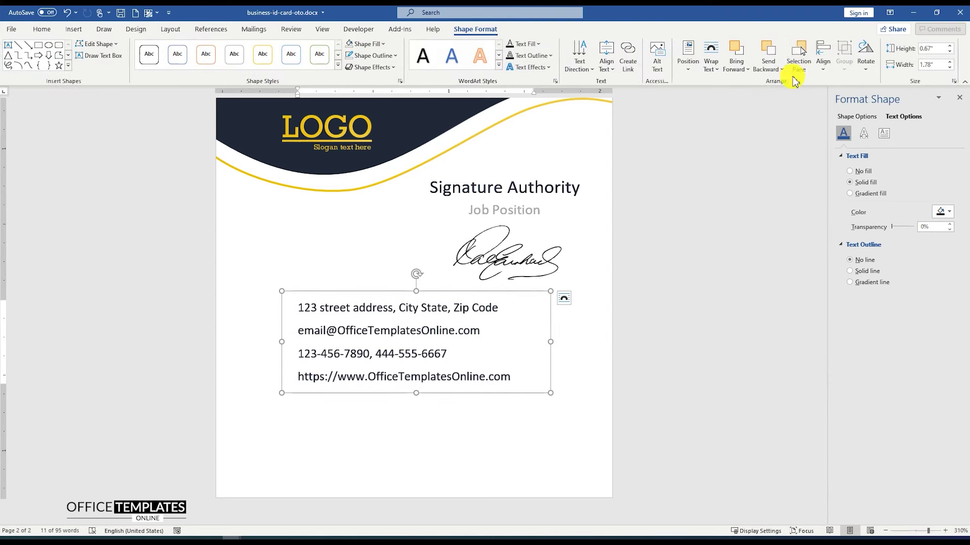
{"action": "left_click", "coordinate": [823, 55]}
{"action": "left_click", "coordinate": [841, 93]}
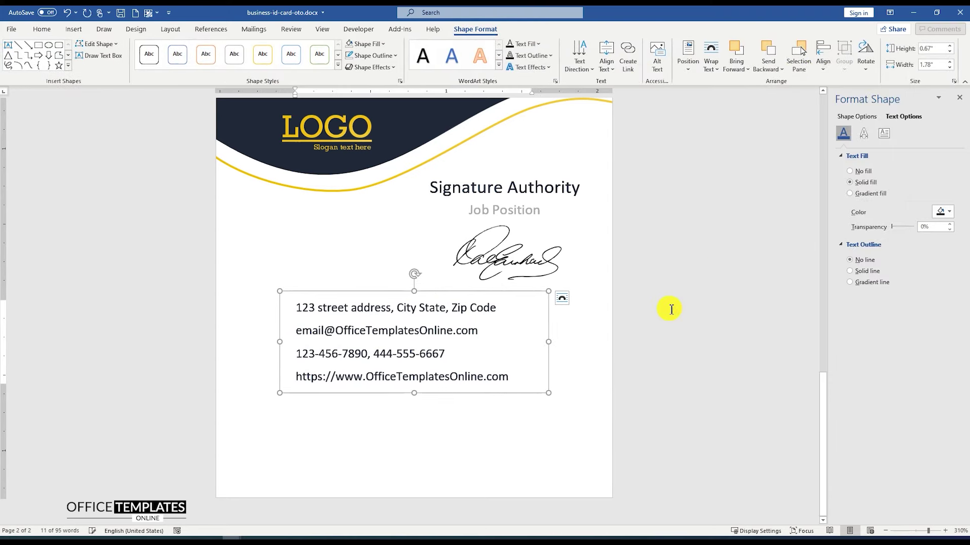
{"action": "left_click", "coordinate": [612, 317]}
- Nudge the signature block right and move the contact box up beneath it
{"action": "scroll", "coordinate": [613, 316], "scroll_direction": "up", "scroll_amount": 4}
{"action": "scroll", "coordinate": [601, 316], "scroll_direction": "down", "scroll_amount": 3, "text": "ctrl"}
{"action": "left_click", "coordinate": [657, 348]}
{"action": "left_click", "coordinate": [643, 349]}
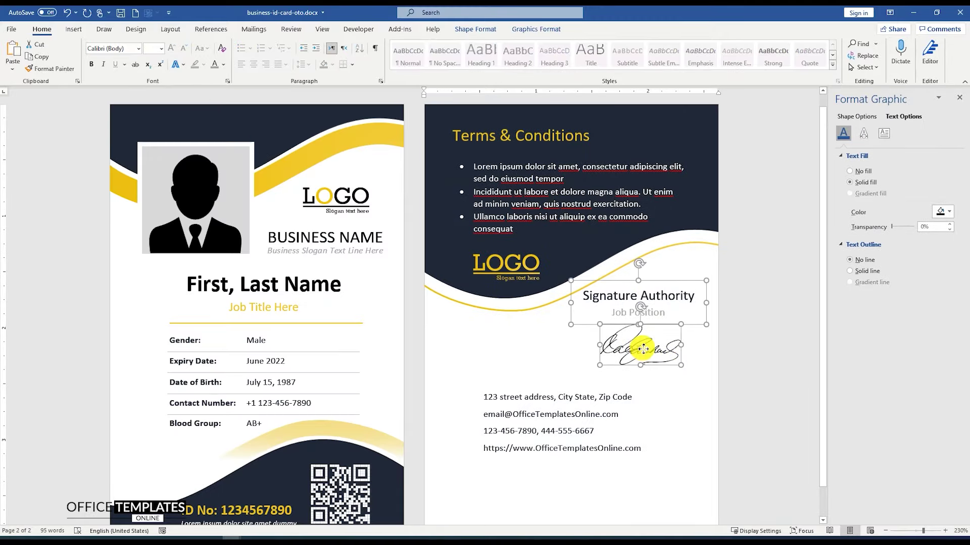
{"action": "left_click_drag", "start_coordinate": [659, 282], "coordinate": [670, 282]}
{"action": "left_click", "coordinate": [584, 407]}
{"action": "left_click_drag", "start_coordinate": [586, 385], "coordinate": [594, 368]}
{"action": "left_click", "coordinate": [732, 374]}
{"action": "scroll", "coordinate": [731, 374], "scroll_direction": "down", "scroll_amount": 2, "text": "ctrl"}
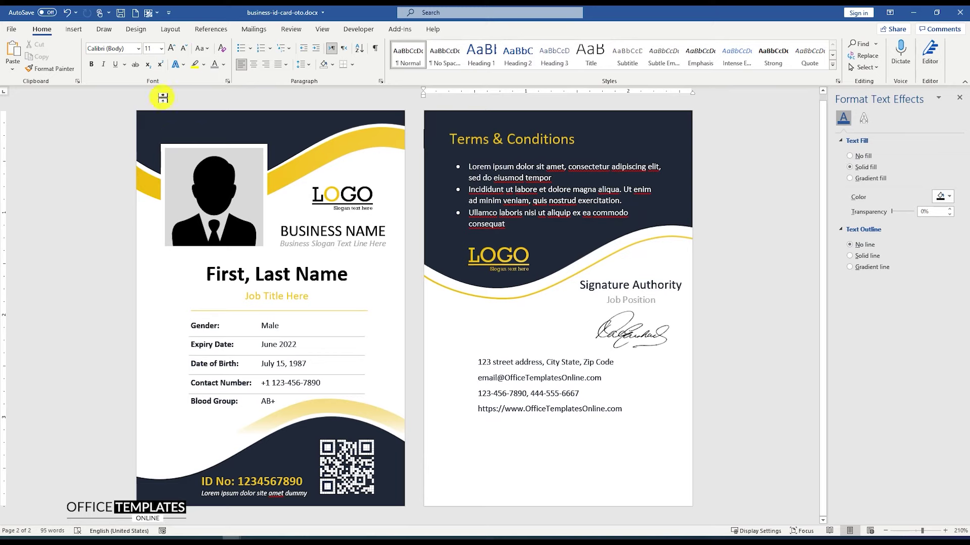
- Insert placeholder.svg as a location pin in front of text, shrunk beside the address
{"action": "left_click", "coordinate": [73, 29]}
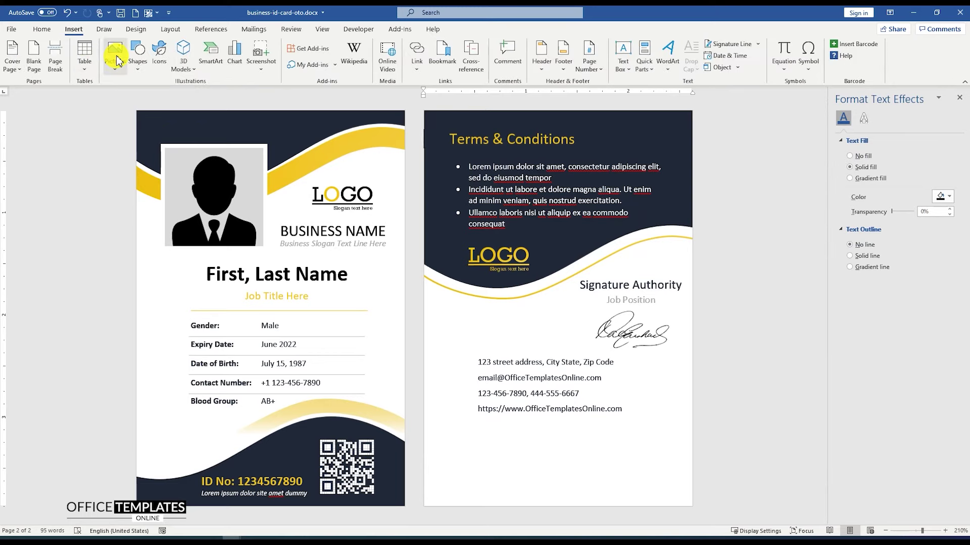
{"action": "left_click", "coordinate": [116, 59]}
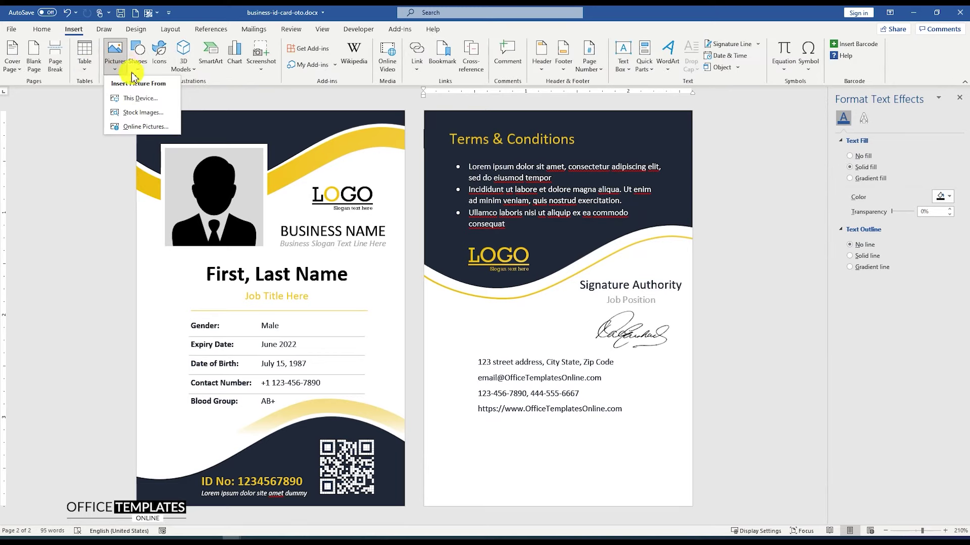
{"action": "left_click", "coordinate": [140, 97]}
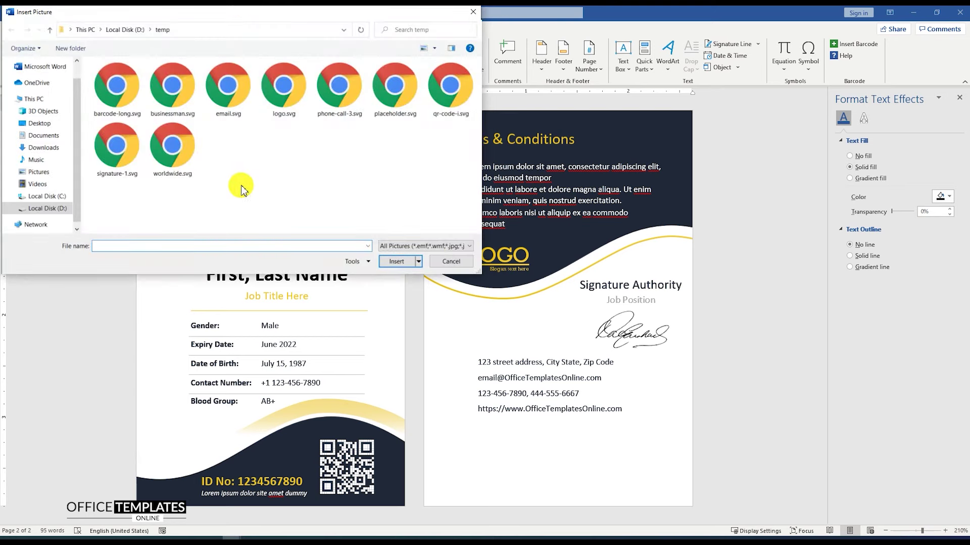
{"action": "double_click", "coordinate": [395, 85]}
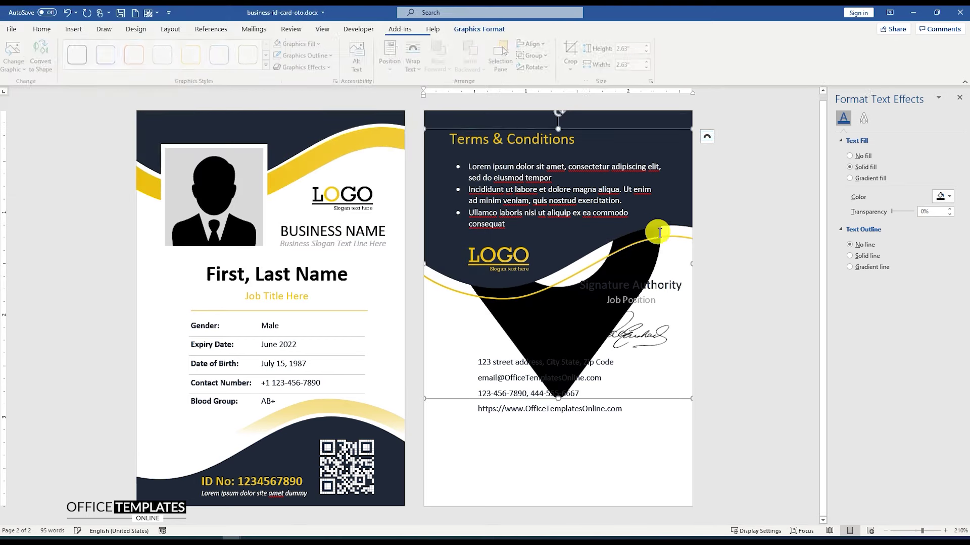
{"action": "left_click", "coordinate": [707, 136]}
{"action": "left_click", "coordinate": [778, 230]}
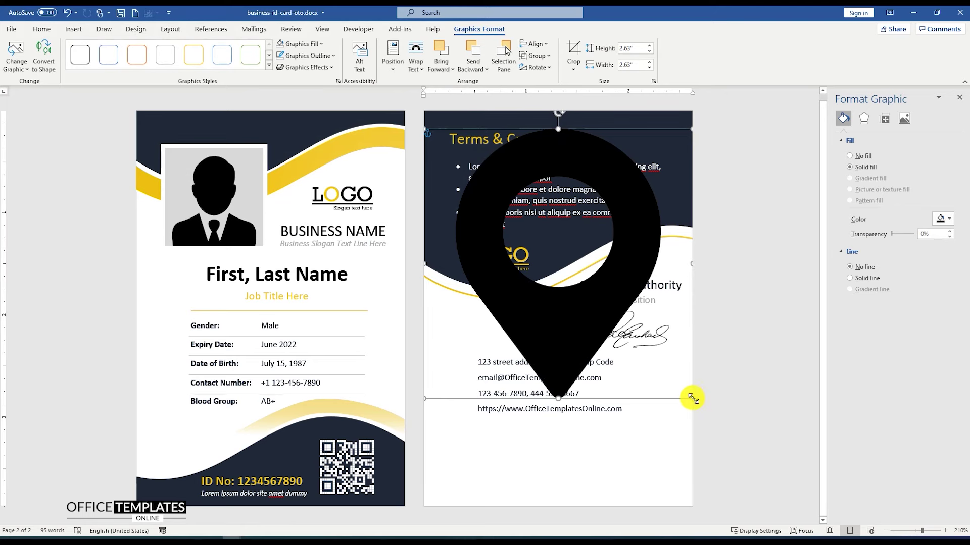
{"action": "left_click_drag", "start_coordinate": [691, 398], "coordinate": [474, 368]}
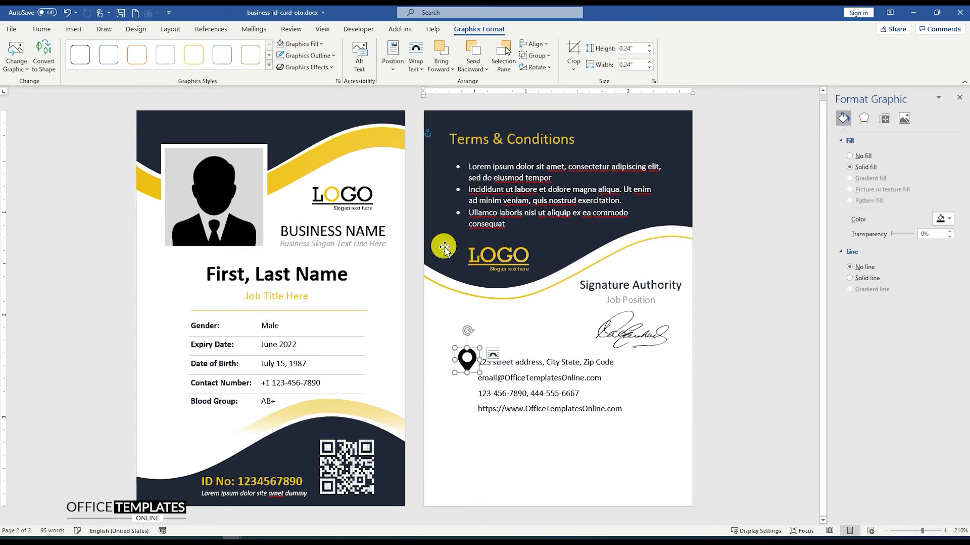
- Add the envelope icon in front of text, shrunk beside the email line
{"action": "left_click", "coordinate": [73, 29]}
{"action": "left_click", "coordinate": [107, 51]}
{"action": "left_click", "coordinate": [141, 93]}
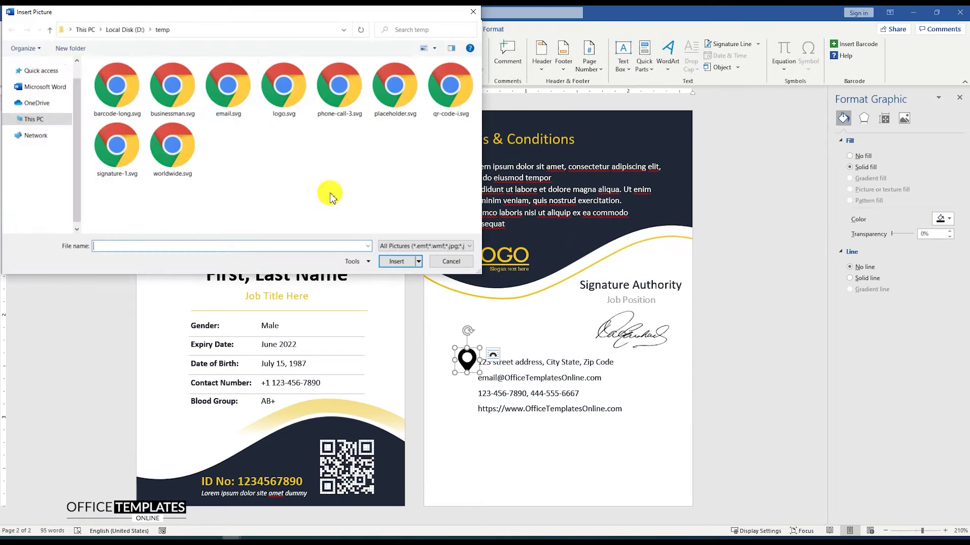
{"action": "double_click", "coordinate": [104, 88]}
{"action": "left_click", "coordinate": [682, 136]}
{"action": "left_click", "coordinate": [758, 233]}
{"action": "left_click_drag", "start_coordinate": [669, 374], "coordinate": [461, 385]}
- Add the phone icon in front of text and shrink it to a small size
{"action": "left_click", "coordinate": [74, 32]}
{"action": "left_click", "coordinate": [108, 51]}
{"action": "left_click", "coordinate": [144, 96]}
{"action": "double_click", "coordinate": [352, 128]}
{"action": "left_click", "coordinate": [707, 139]}
{"action": "left_click", "coordinate": [769, 232]}
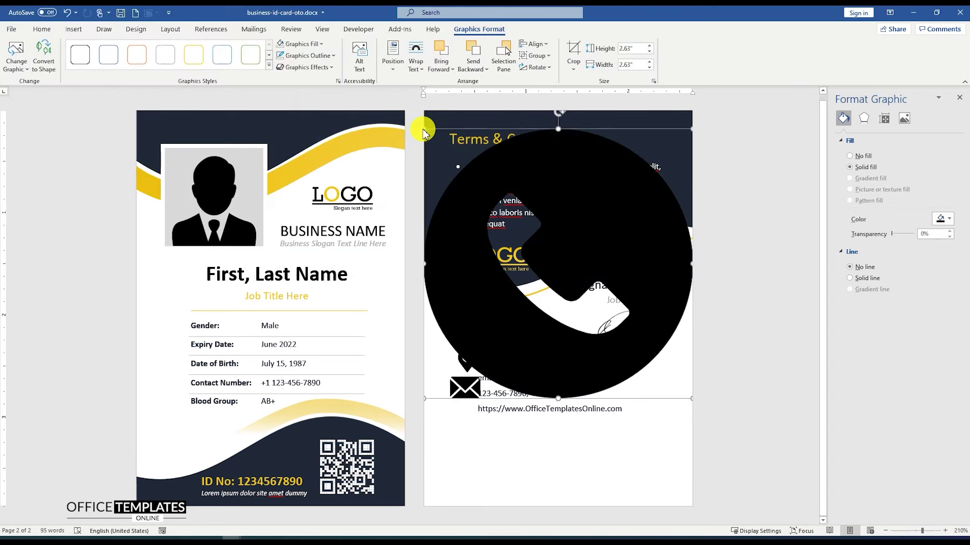
{"action": "left_click_drag", "start_coordinate": [424, 129], "coordinate": [444, 415]}
- Add the worldwide.svg globe icon in front of text, shrunk and placed below the phone icon
{"action": "left_click", "coordinate": [73, 29]}
{"action": "left_click", "coordinate": [107, 50]}
{"action": "left_click", "coordinate": [144, 96]}
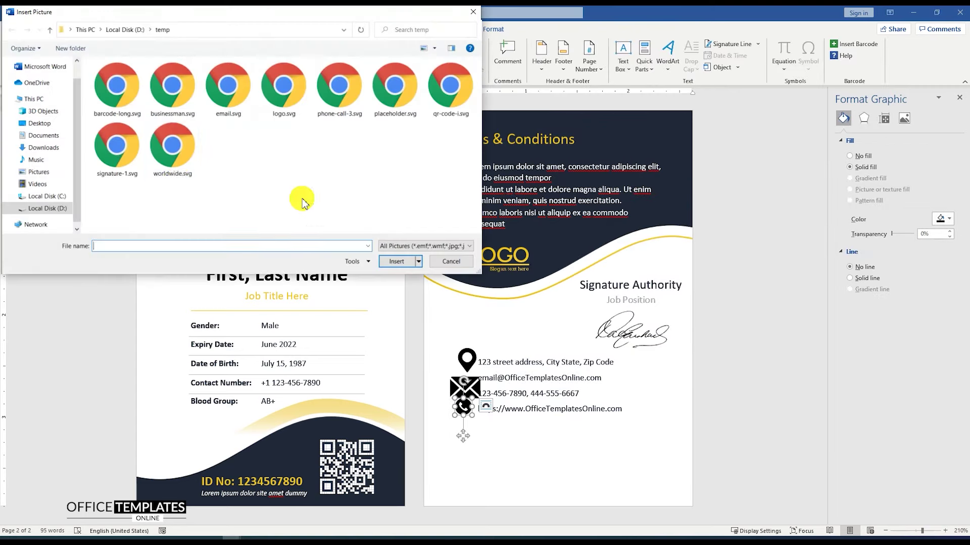
{"action": "double_click", "coordinate": [172, 147]}
{"action": "left_click", "coordinate": [703, 134]}
{"action": "left_click", "coordinate": [783, 236]}
{"action": "left_click_drag", "start_coordinate": [694, 399], "coordinate": [450, 155]}
{"action": "left_click_drag", "start_coordinate": [437, 143], "coordinate": [465, 423]}
{"action": "scroll", "coordinate": [463, 365], "scroll_direction": "up", "scroll_amount": 15}
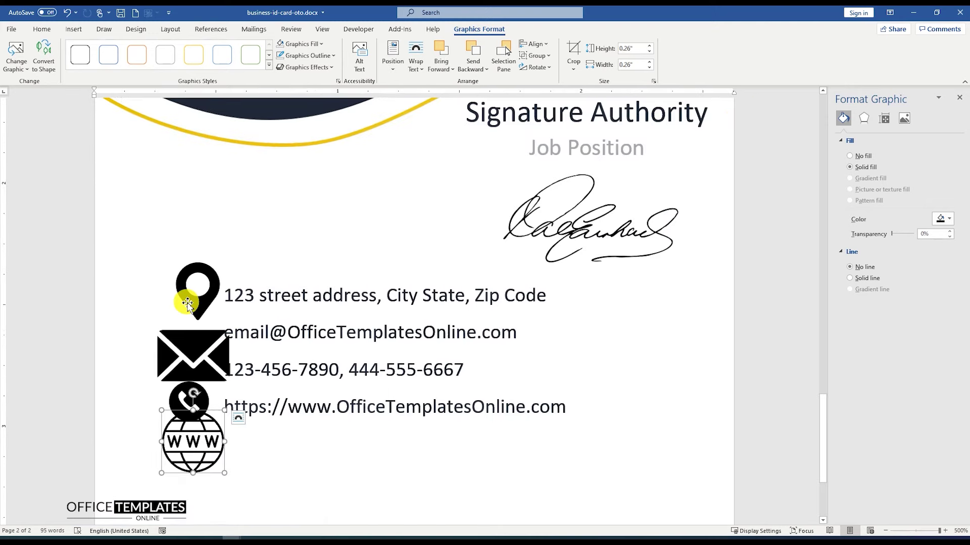
- Shrink the pin, envelope, phone and globe icons to about 0.1 inch beside their lines
{"action": "left_click", "coordinate": [187, 304]}
{"action": "left_click_drag", "start_coordinate": [228, 321], "coordinate": [197, 298]}
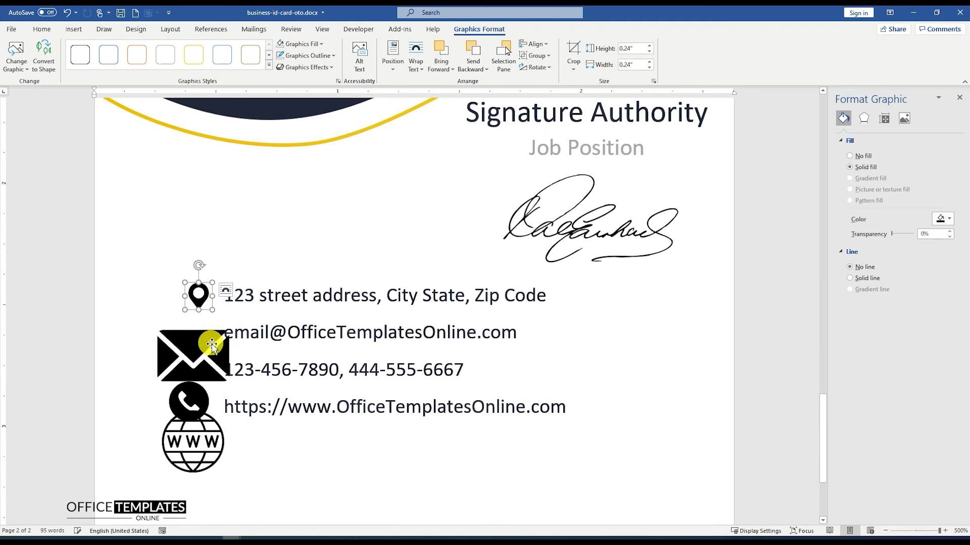
{"action": "left_click", "coordinate": [210, 340]}
{"action": "left_click_drag", "start_coordinate": [229, 392], "coordinate": [202, 342]}
{"action": "left_click", "coordinate": [194, 396]}
{"action": "left_click_drag", "start_coordinate": [209, 421], "coordinate": [199, 372]}
{"action": "left_click", "coordinate": [210, 462]}
{"action": "left_click_drag", "start_coordinate": [217, 472], "coordinate": [206, 412]}
- Select all four contact icons and align them into a neat column
{"action": "left_click", "coordinate": [199, 374], "text": "shift"}
{"action": "left_click", "coordinate": [200, 337], "text": "shift"}
{"action": "left_click", "coordinate": [198, 296], "text": "shift"}
{"action": "left_click", "coordinate": [519, 43]}
{"action": "left_click", "coordinate": [216, 347]}
{"action": "left_click", "coordinate": [195, 335]}
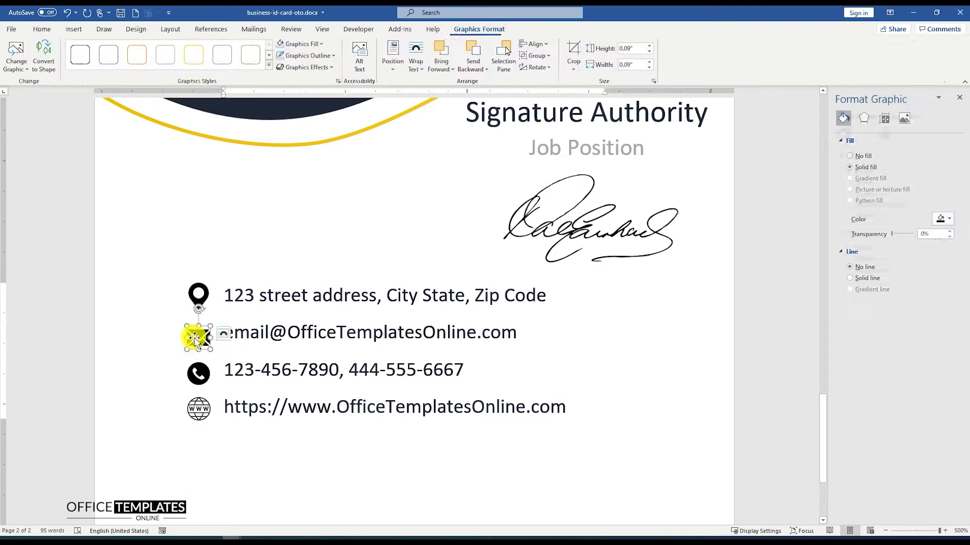
{"action": "left_click", "coordinate": [198, 371]}
{"action": "left_click", "coordinate": [199, 406]}
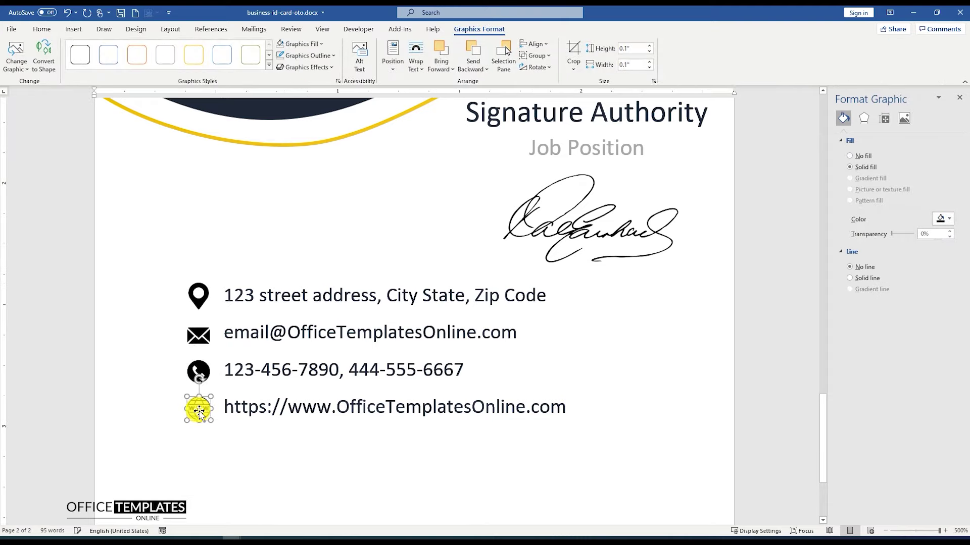
{"action": "scroll", "coordinate": [262, 382], "scroll_direction": "down", "scroll_amount": 20}
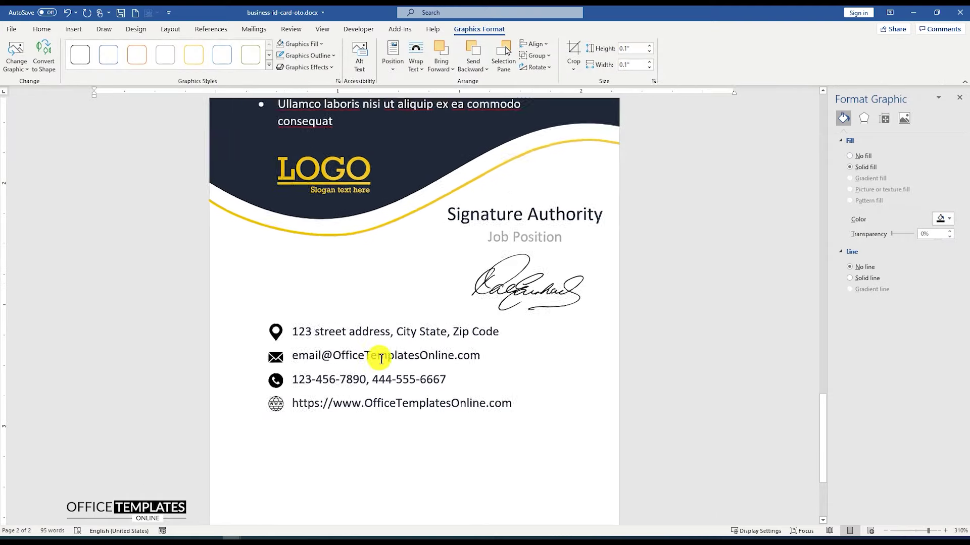
{"action": "scroll", "coordinate": [396, 361], "scroll_direction": "down", "scroll_amount": 3}
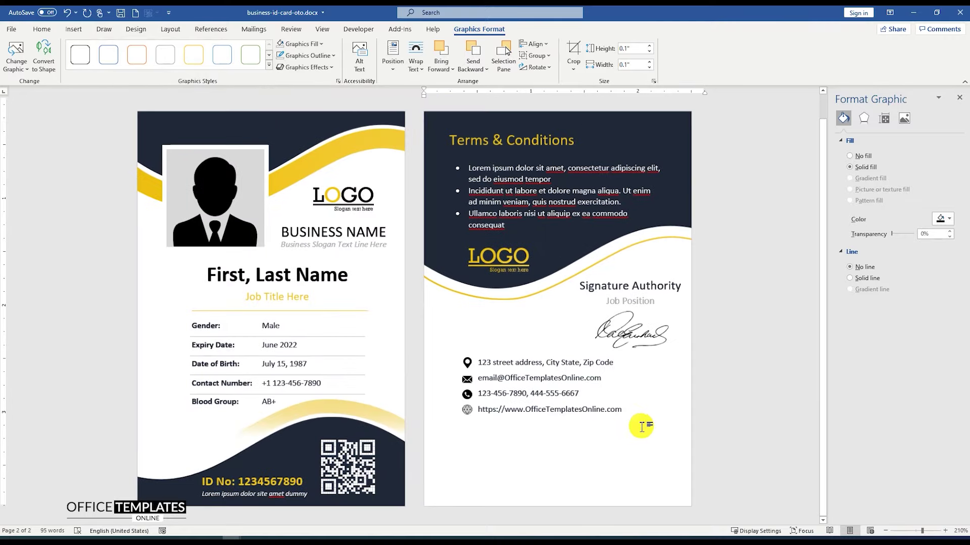
- Insert the barcode-long.svg picture from the computer, set to In Front of Text
{"action": "left_click", "coordinate": [719, 407]}
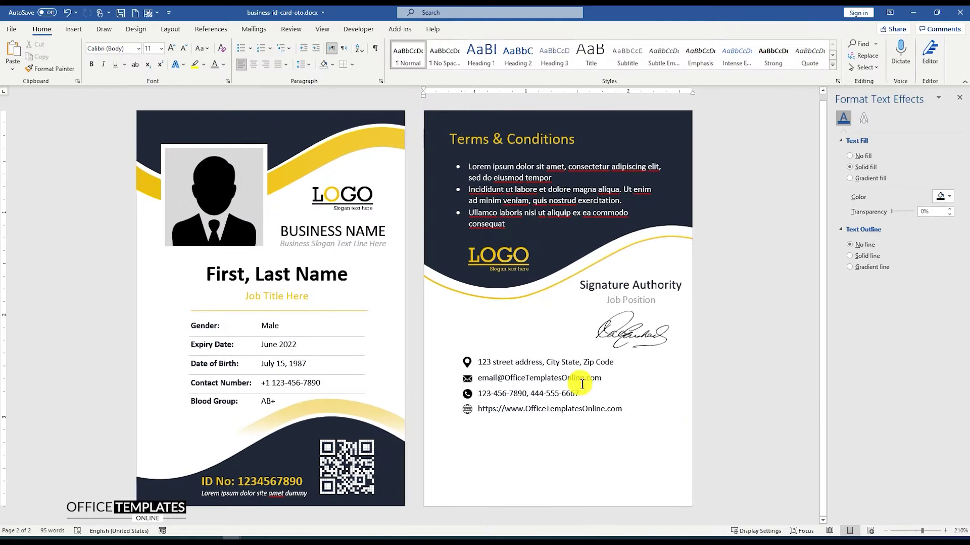
{"action": "left_click", "coordinate": [68, 29]}
{"action": "left_click", "coordinate": [116, 51]}
{"action": "left_click", "coordinate": [141, 94]}
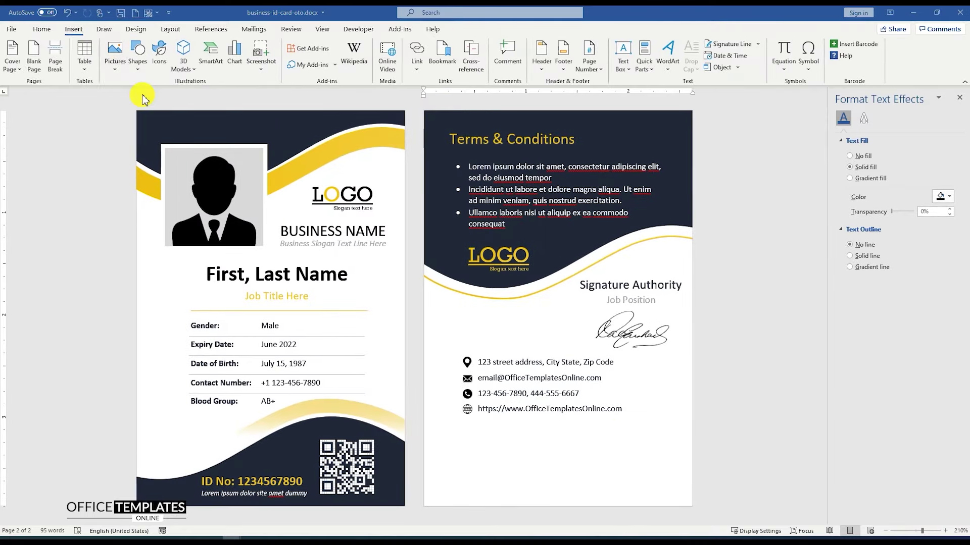
{"action": "left_click", "coordinate": [118, 89]}
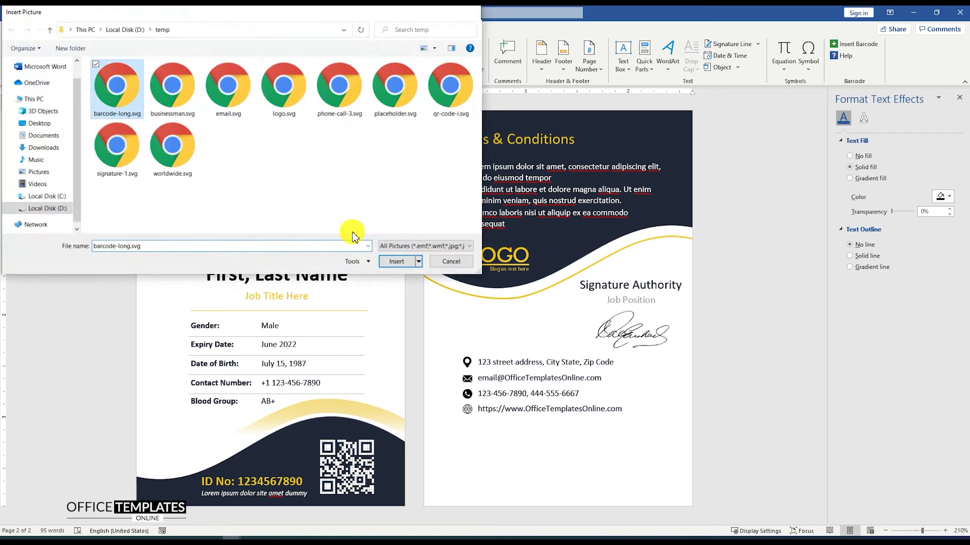
{"action": "left_click", "coordinate": [394, 259]}
{"action": "left_click", "coordinate": [708, 137]}
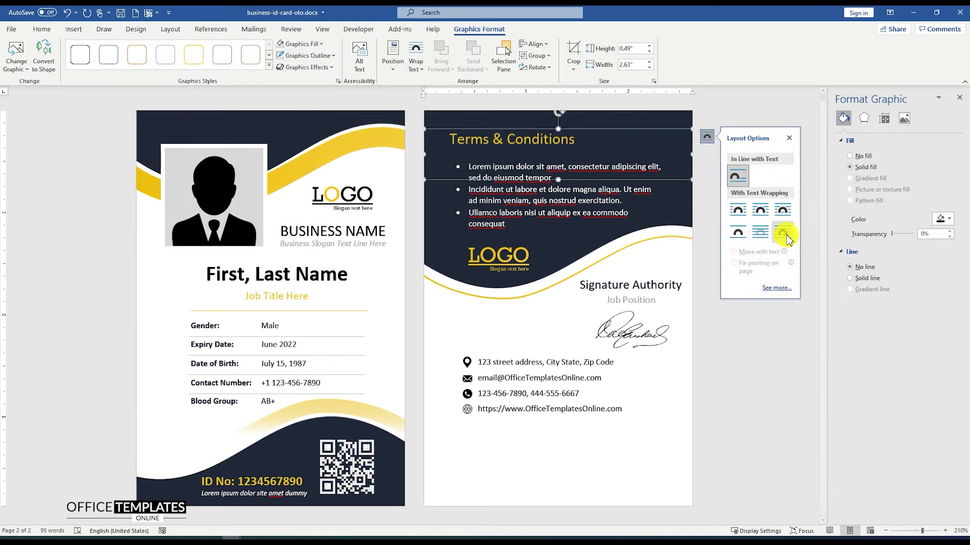
{"action": "left_click", "coordinate": [725, 231]}
- Resize the barcode to about 0.32 by 1.7 inches and place it under the website line
{"action": "left_click_drag", "start_coordinate": [602, 152], "coordinate": [611, 434]}
{"action": "left_click_drag", "start_coordinate": [439, 462], "coordinate": [514, 461]}
{"action": "left_click_drag", "start_coordinate": [578, 440], "coordinate": [538, 437]}
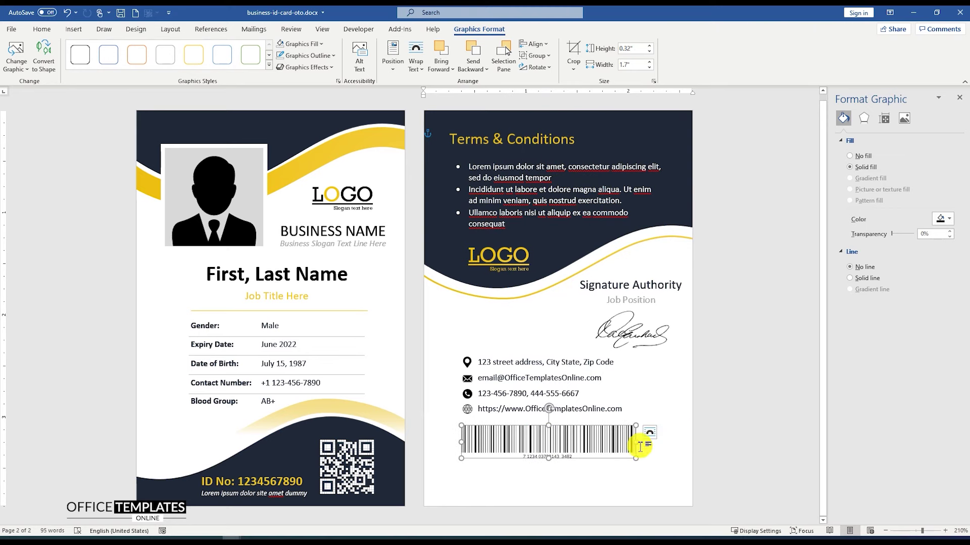
{"action": "left_click_drag", "start_coordinate": [635, 458], "coordinate": [655, 457]}
{"action": "left_click", "coordinate": [677, 444]}
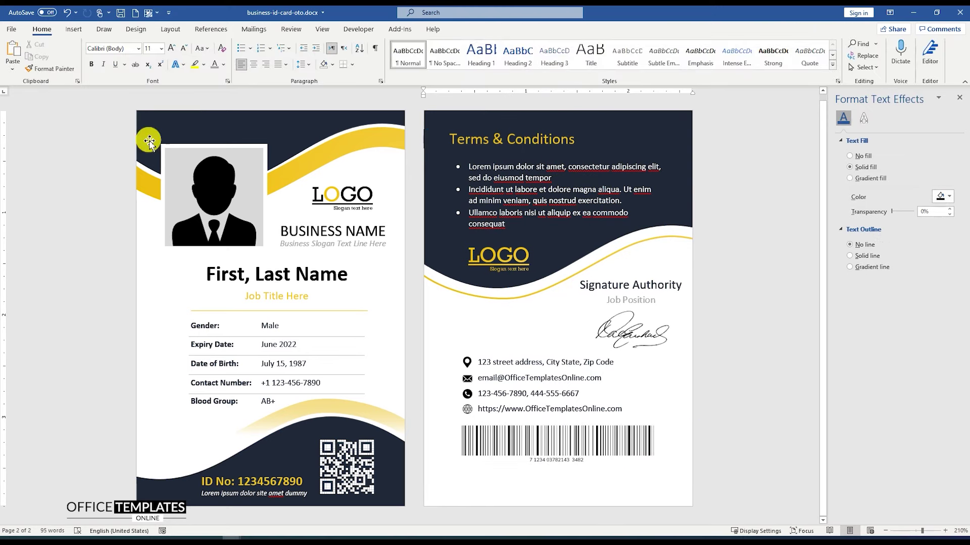
- Pick the Rectangle shape from the Insert Shapes gallery
{"action": "left_click", "coordinate": [73, 30]}
{"action": "left_click", "coordinate": [138, 56]}
{"action": "left_click", "coordinate": [161, 98]}
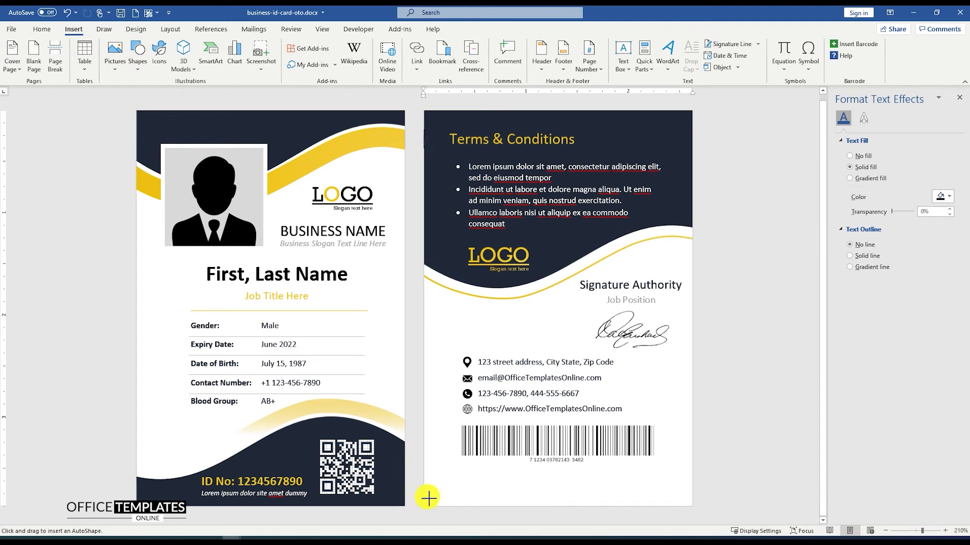
- Draw a thin rectangle bar along the card's bottom edge with no outline
{"action": "left_click_drag", "start_coordinate": [426, 495], "coordinate": [693, 507]}
{"action": "right_click", "coordinate": [633, 503]}
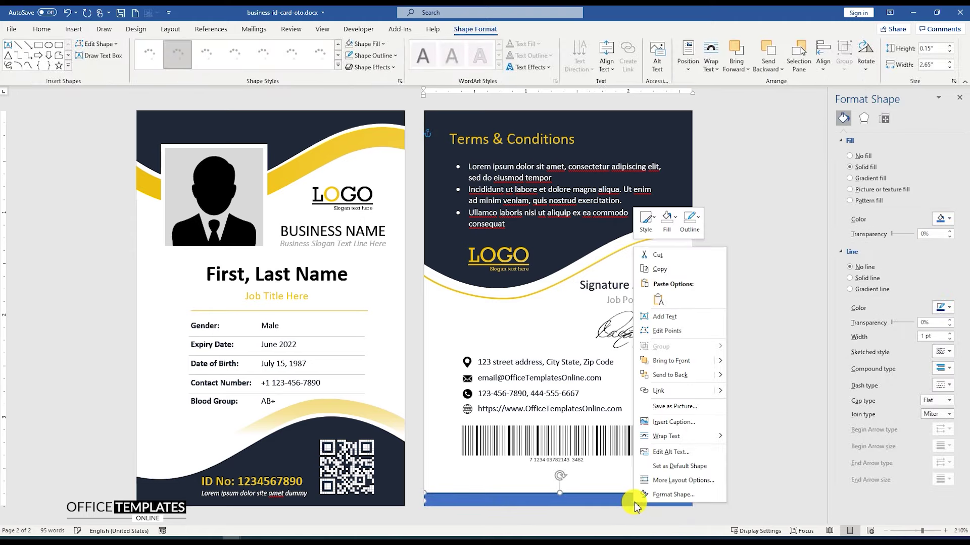
{"action": "left_click", "coordinate": [675, 217]}
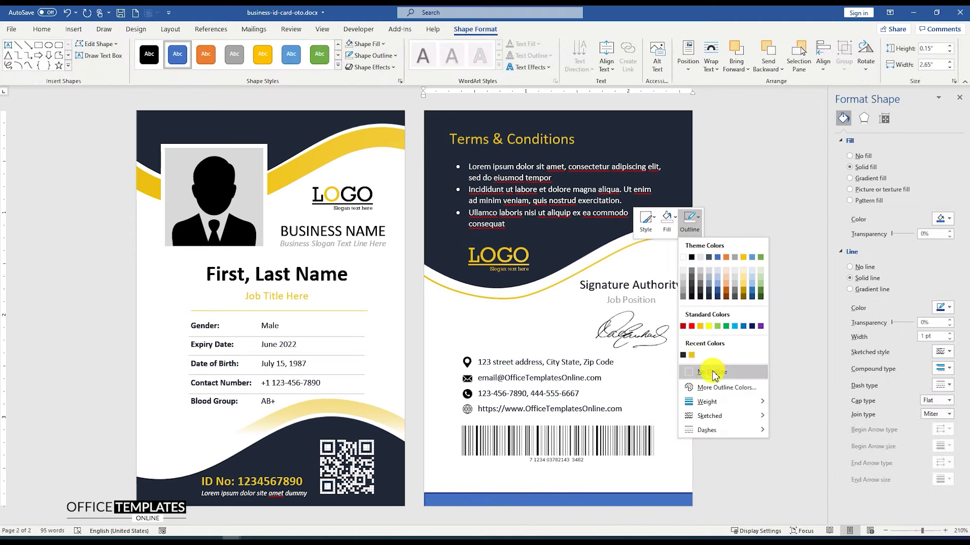
{"action": "left_click", "coordinate": [707, 356]}
- Give the bottom bar a yellow gradient fill in Format Shape
{"action": "right_click", "coordinate": [634, 500]}
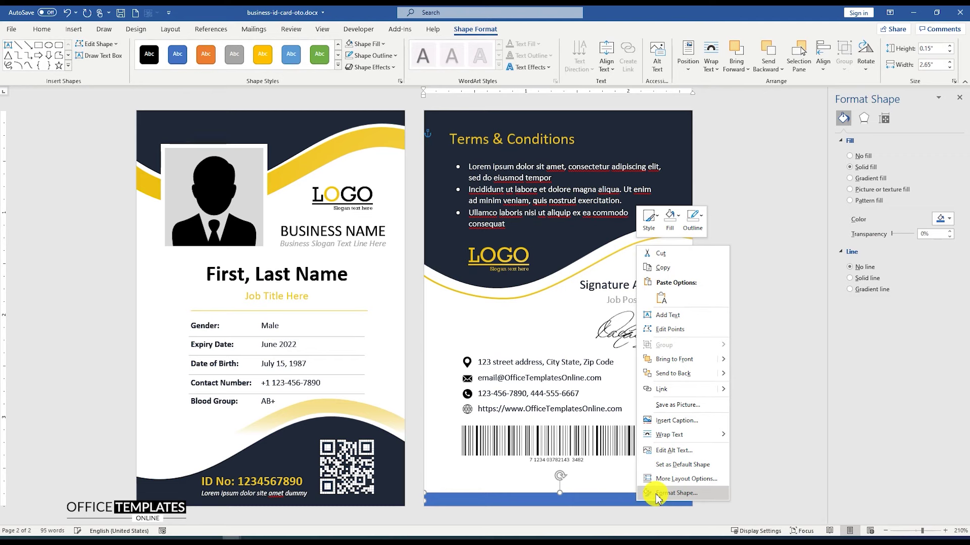
{"action": "left_click", "coordinate": [648, 495]}
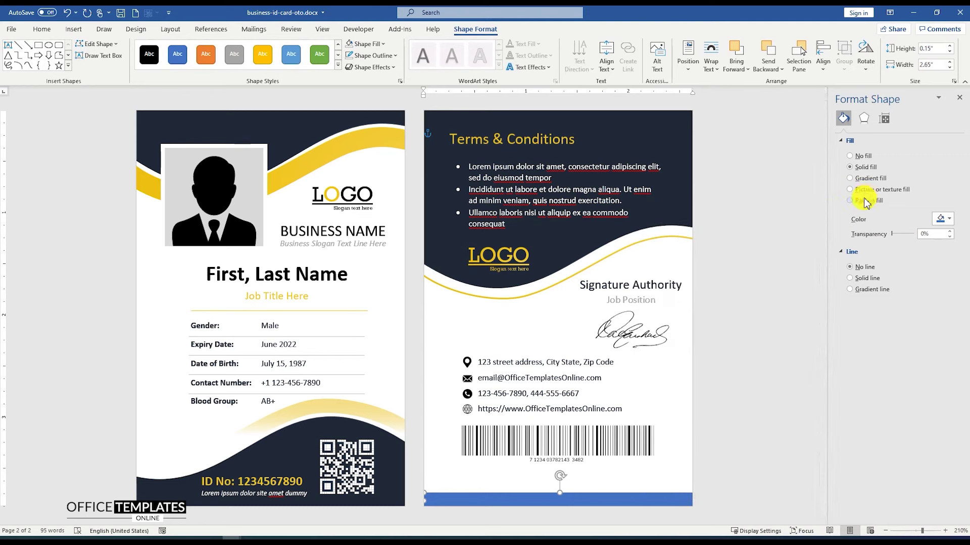
{"action": "left_click", "coordinate": [862, 179]}
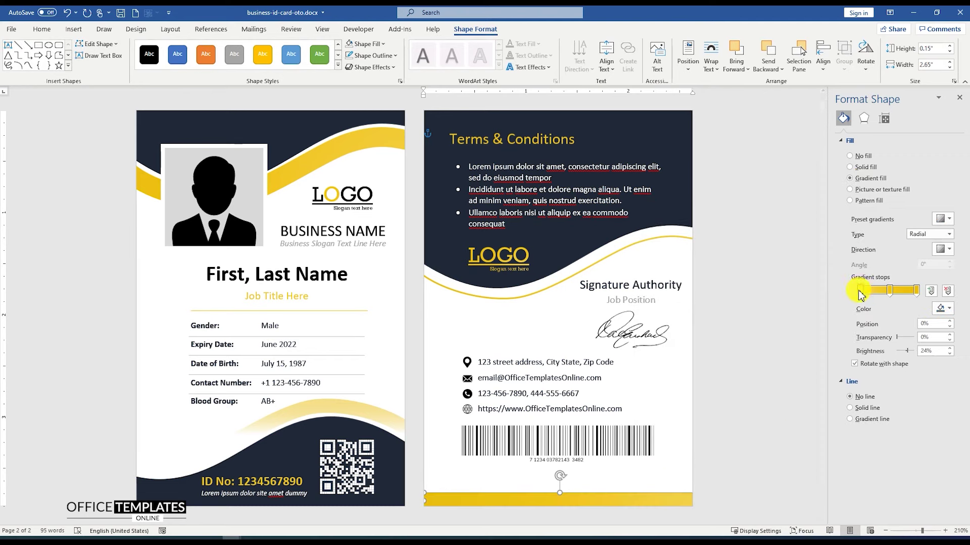
{"action": "left_click", "coordinate": [917, 289]}
{"action": "left_click", "coordinate": [709, 476]}
- Move the barcode slightly lower, just above the yellow bar
{"action": "left_click_drag", "start_coordinate": [534, 445], "coordinate": [545, 458]}
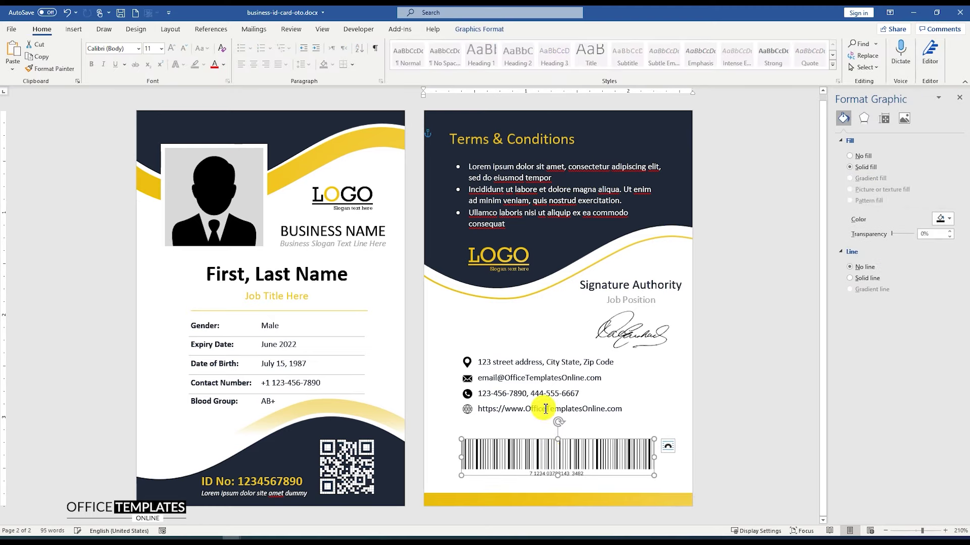
{"action": "left_click", "coordinate": [535, 429]}
{"action": "scroll", "coordinate": [559, 447], "scroll_direction": "down", "scroll_amount": 4}
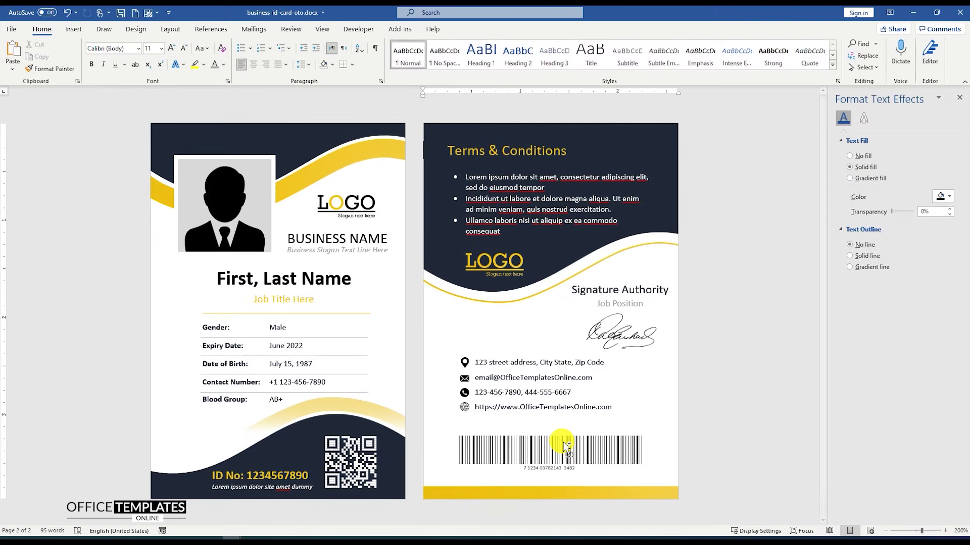